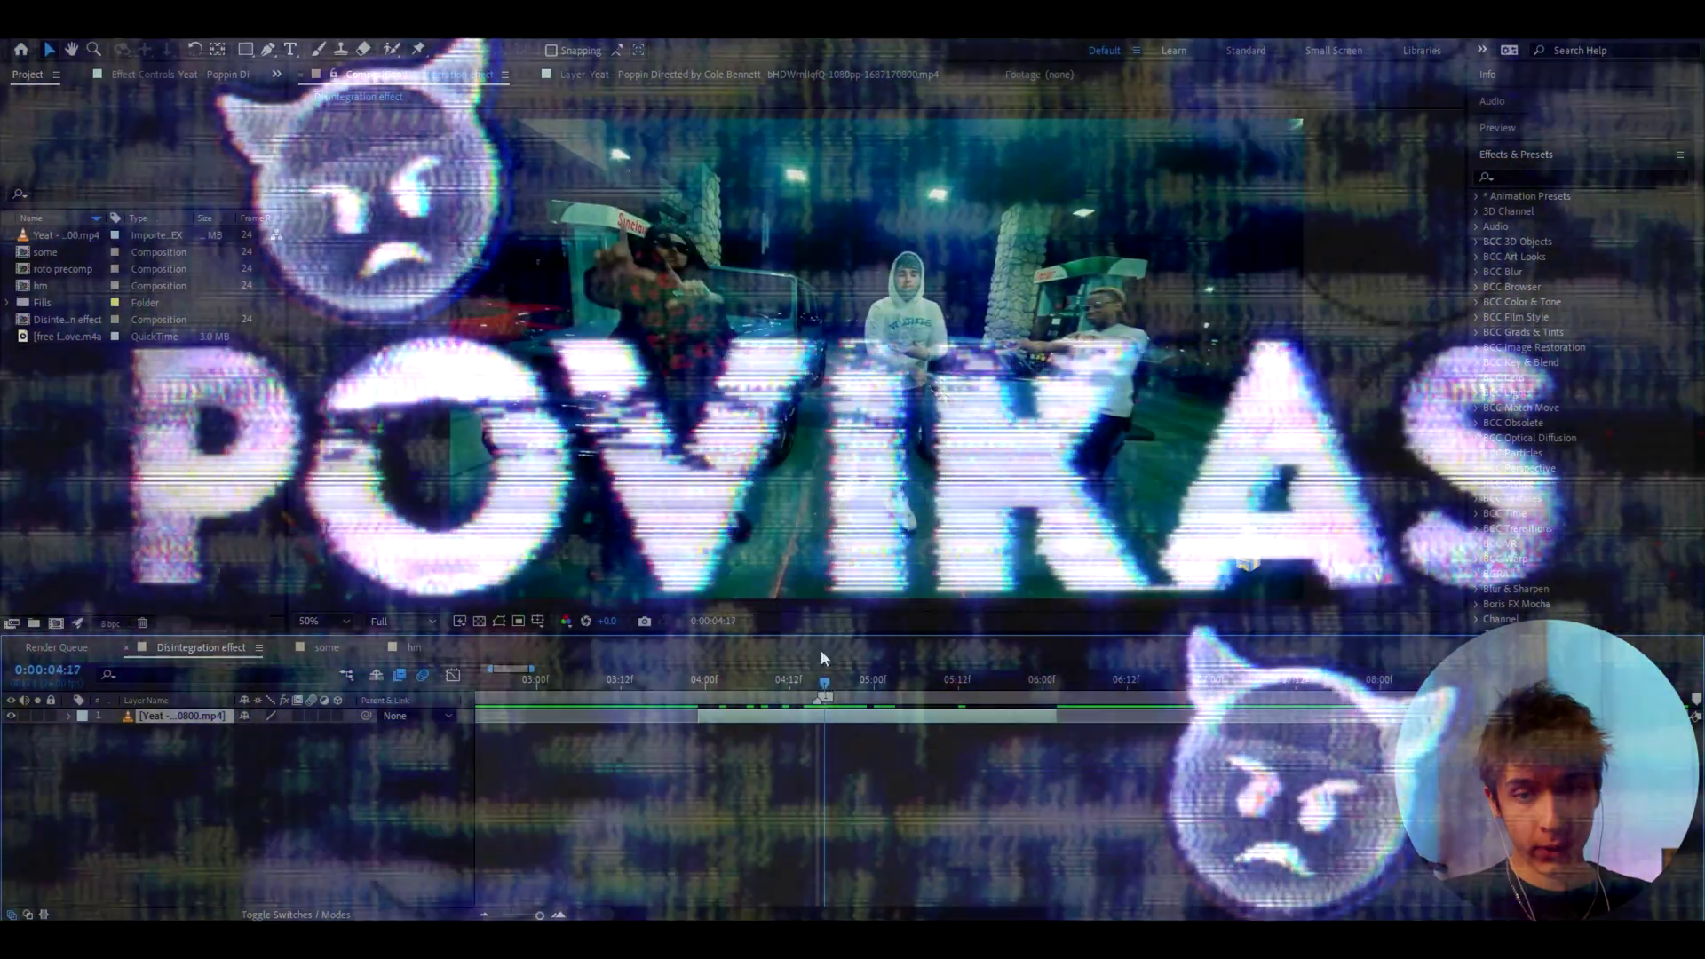
Split the video clip at 0:00:04:16 in the Disintegration effect composition.
left_click_drag(821, 651, 814, 715)
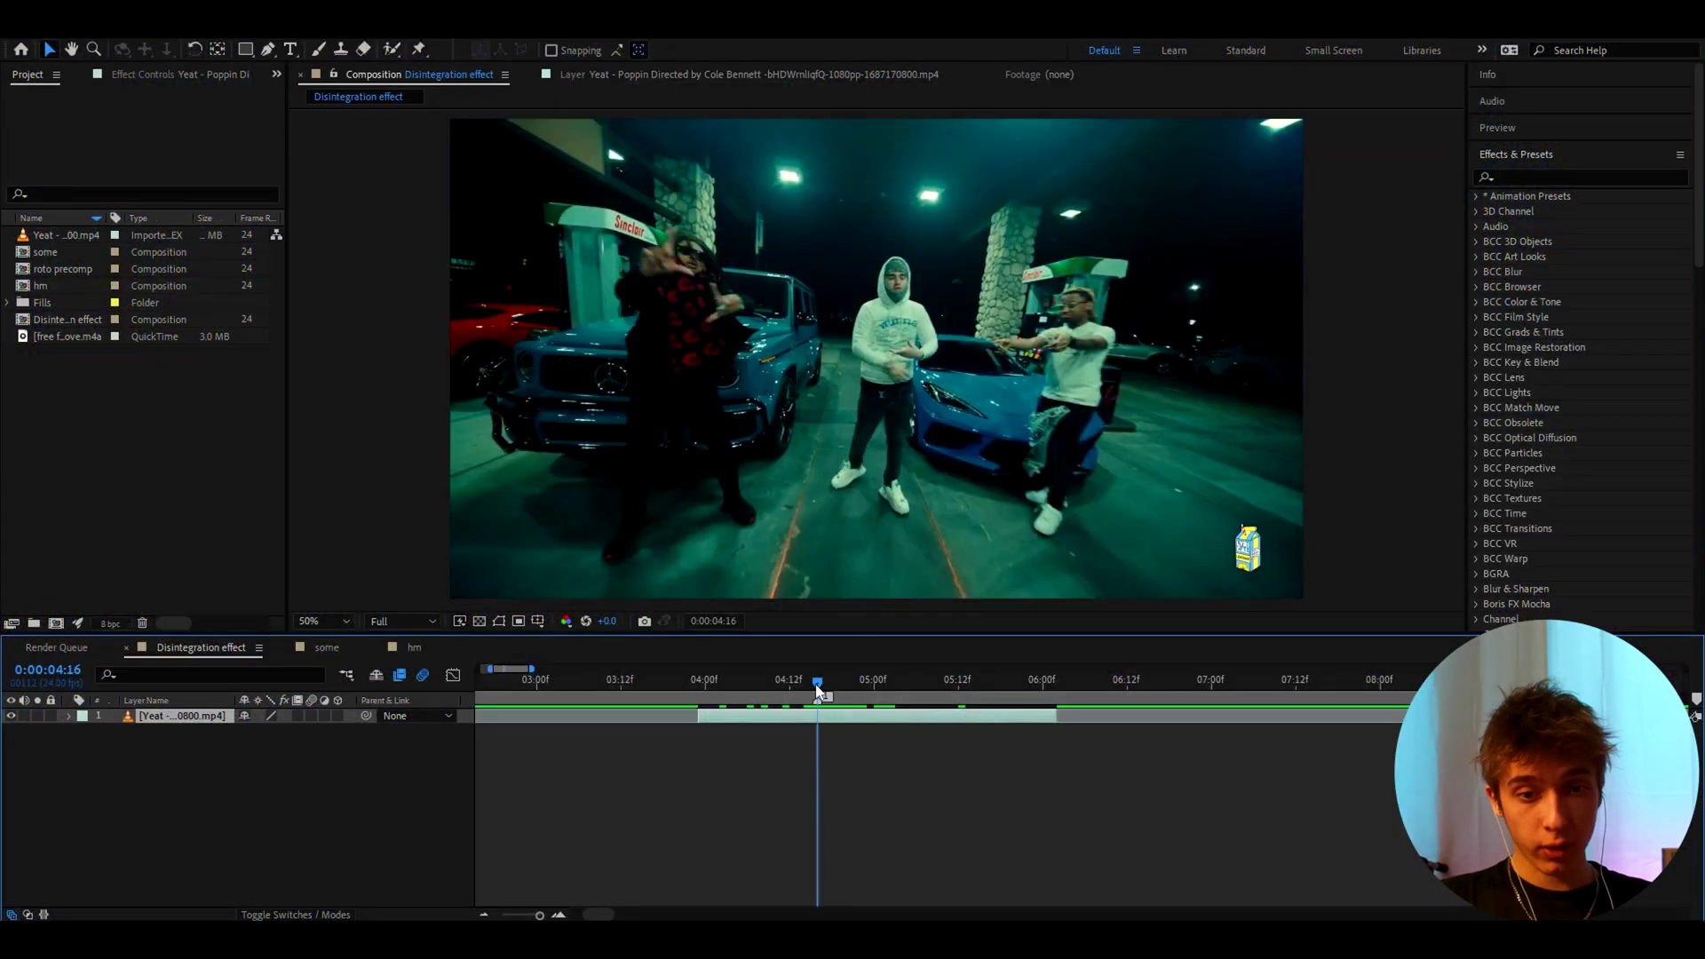
mouse_move(817, 680)
left_mouse_down()
mouse_move(877, 677)
mouse_move(773, 680)
mouse_move(830, 679)
mouse_move(802, 695)
left_mouse_up()
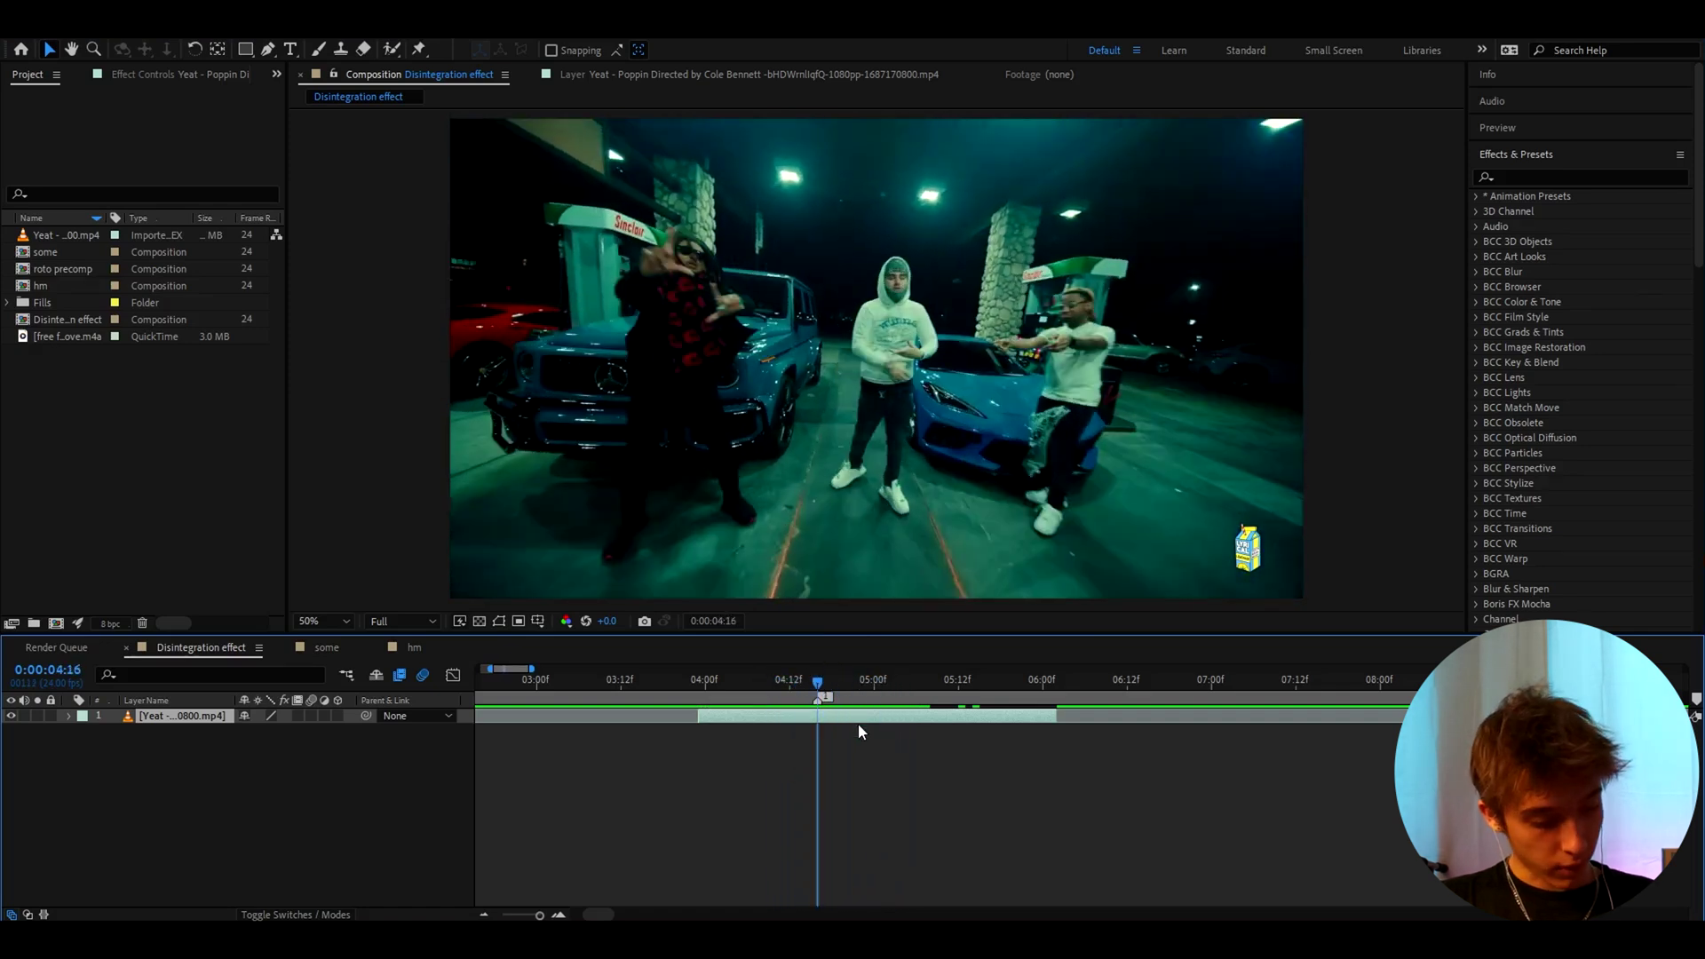
key("ctrl+shift+d")
left_click_drag(865, 684, 822, 706)
key("Page_Up")
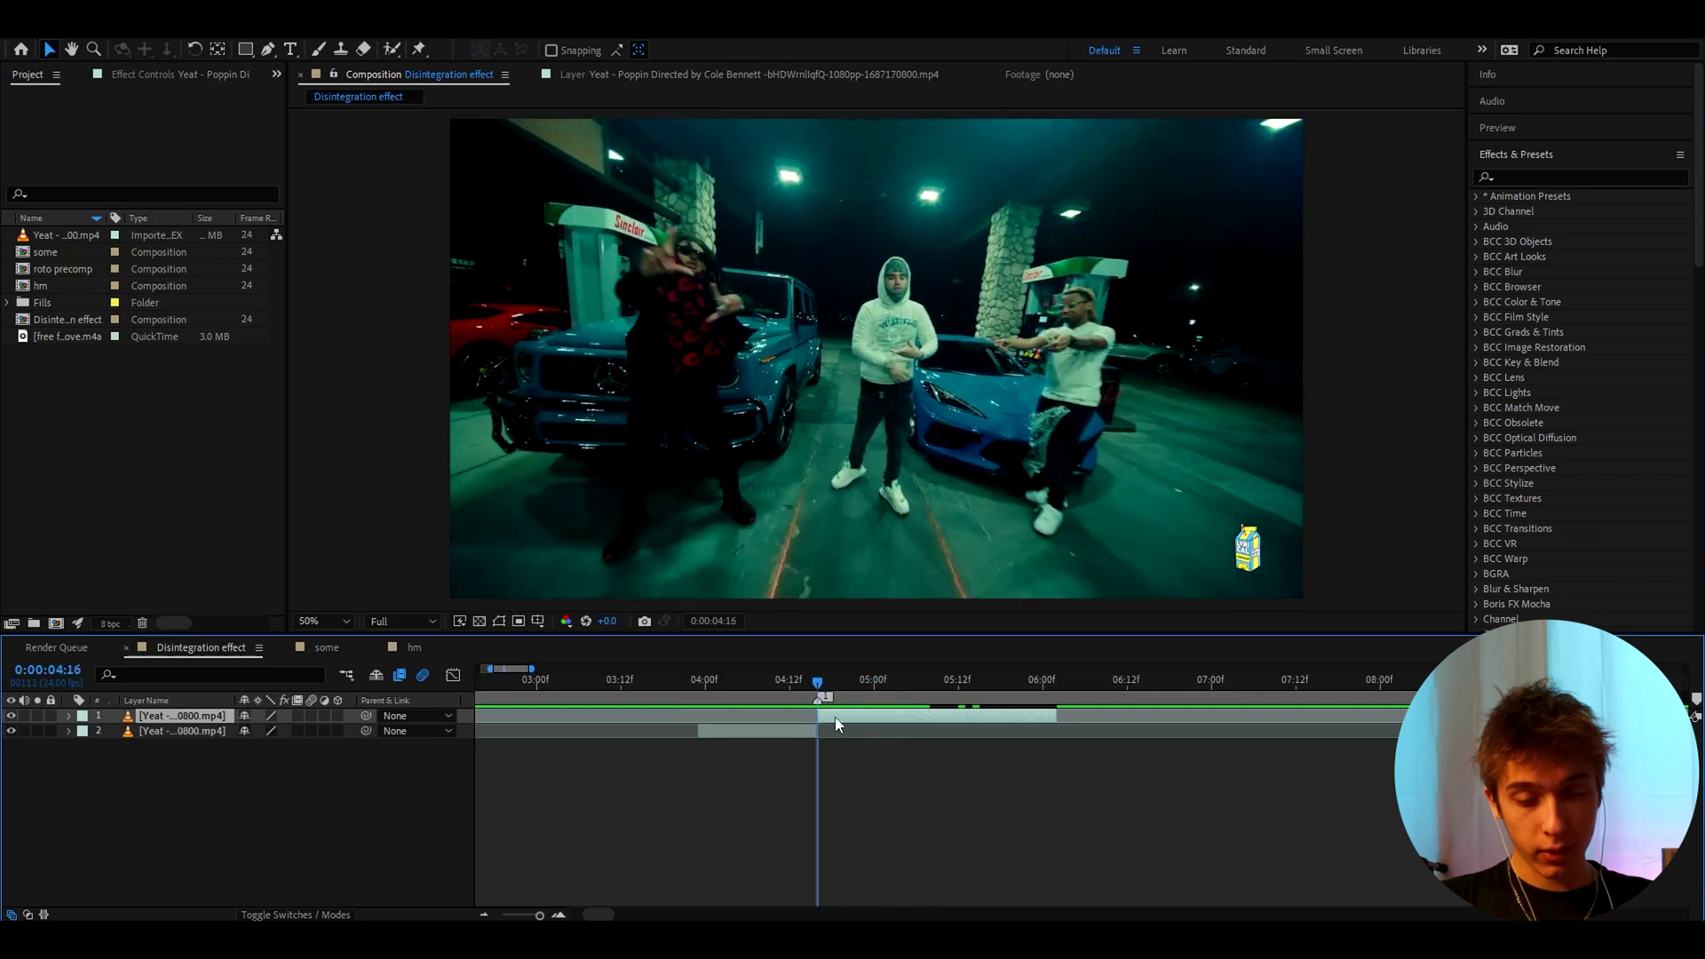
Pre-compose the second part of the clip as "roto layer", moving all attributes into the new composition.
right_click(835, 716)
left_click(879, 616)
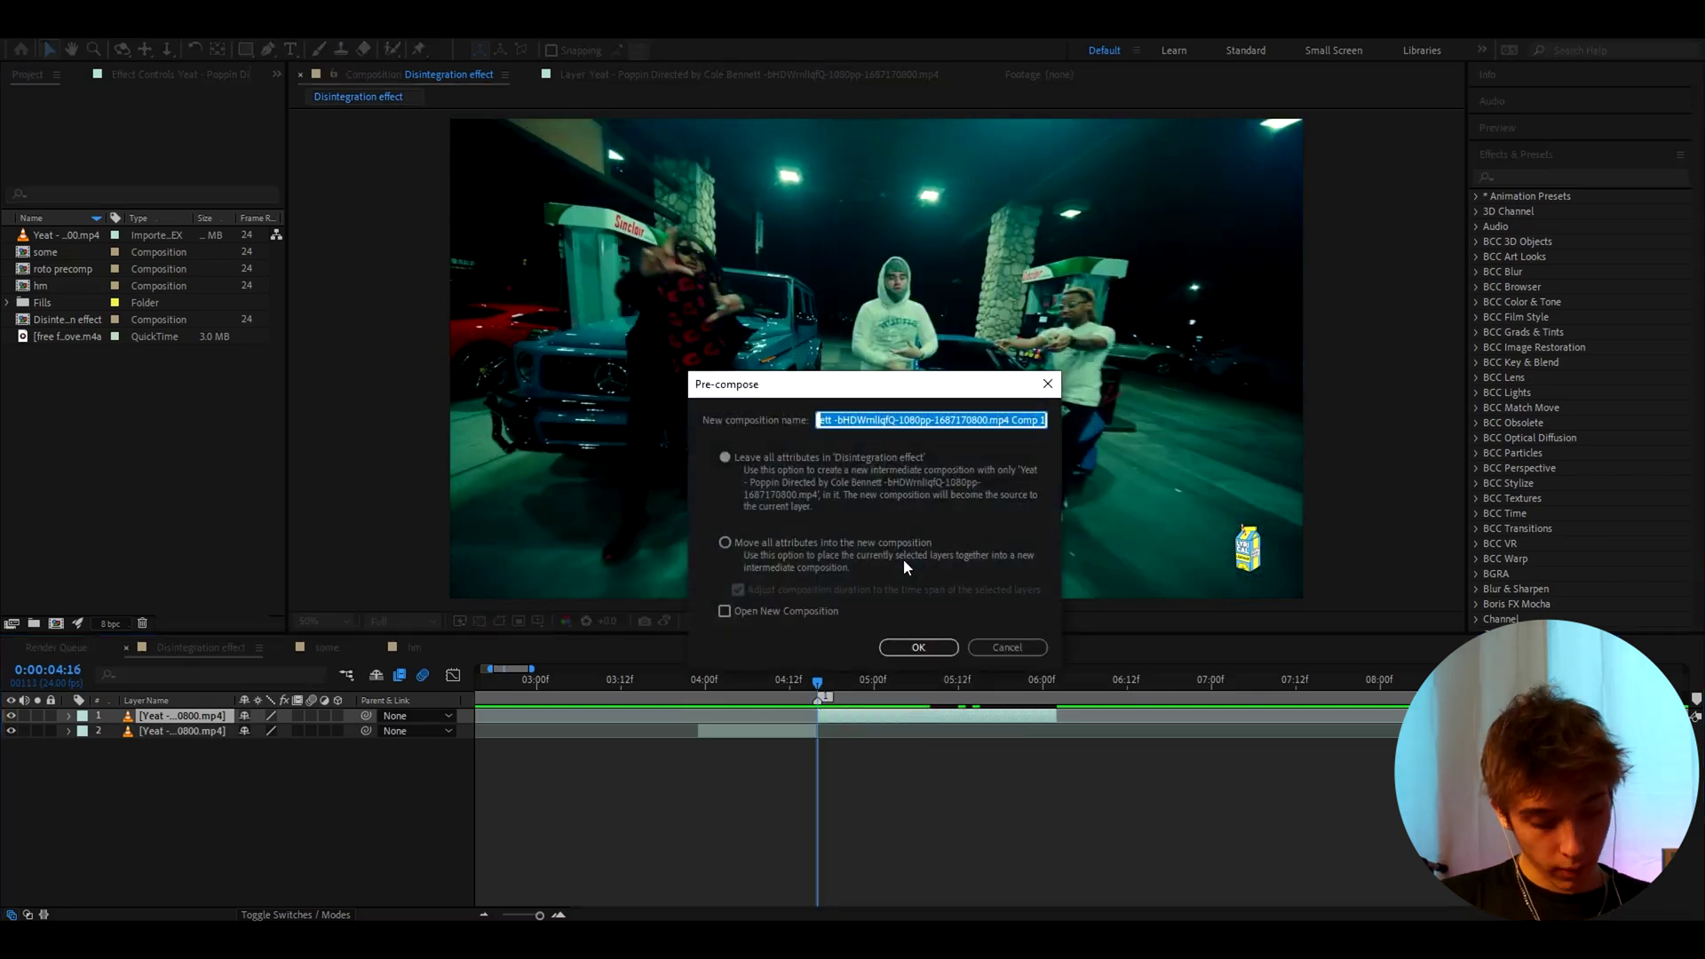
type("roto layer")
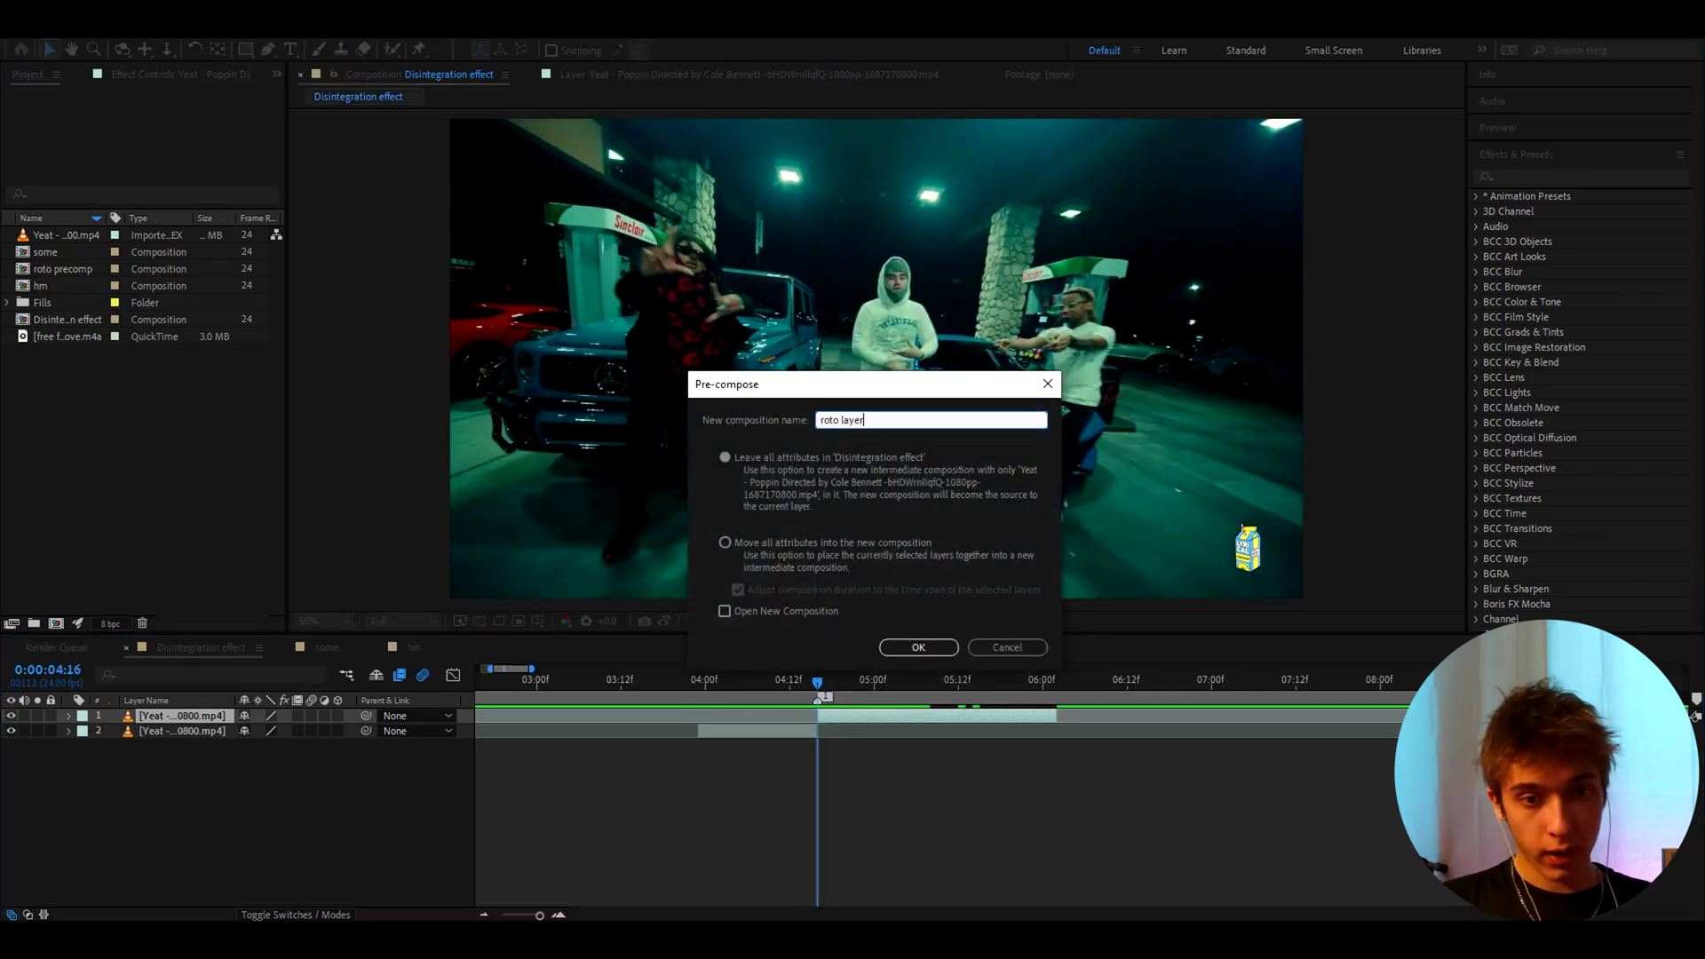
left_click(747, 544)
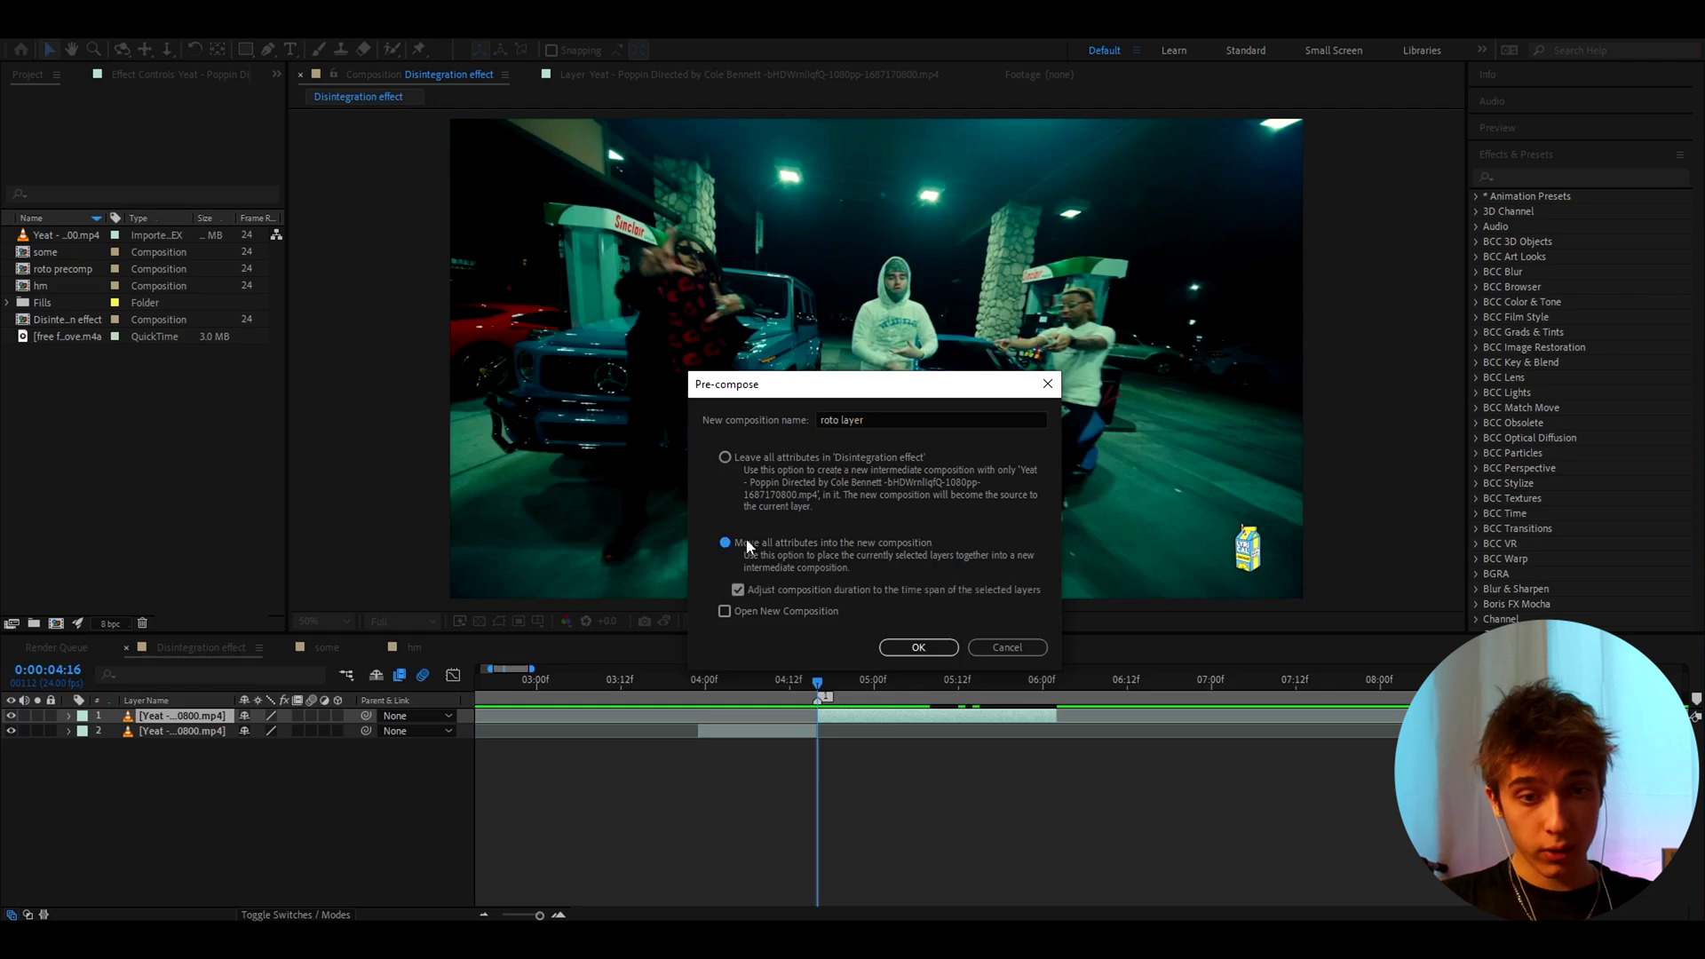
left_click(918, 647)
Open the roto layer composition, show its clip in the layer view, and activate the Roto Brush Tool.
double_click(839, 715)
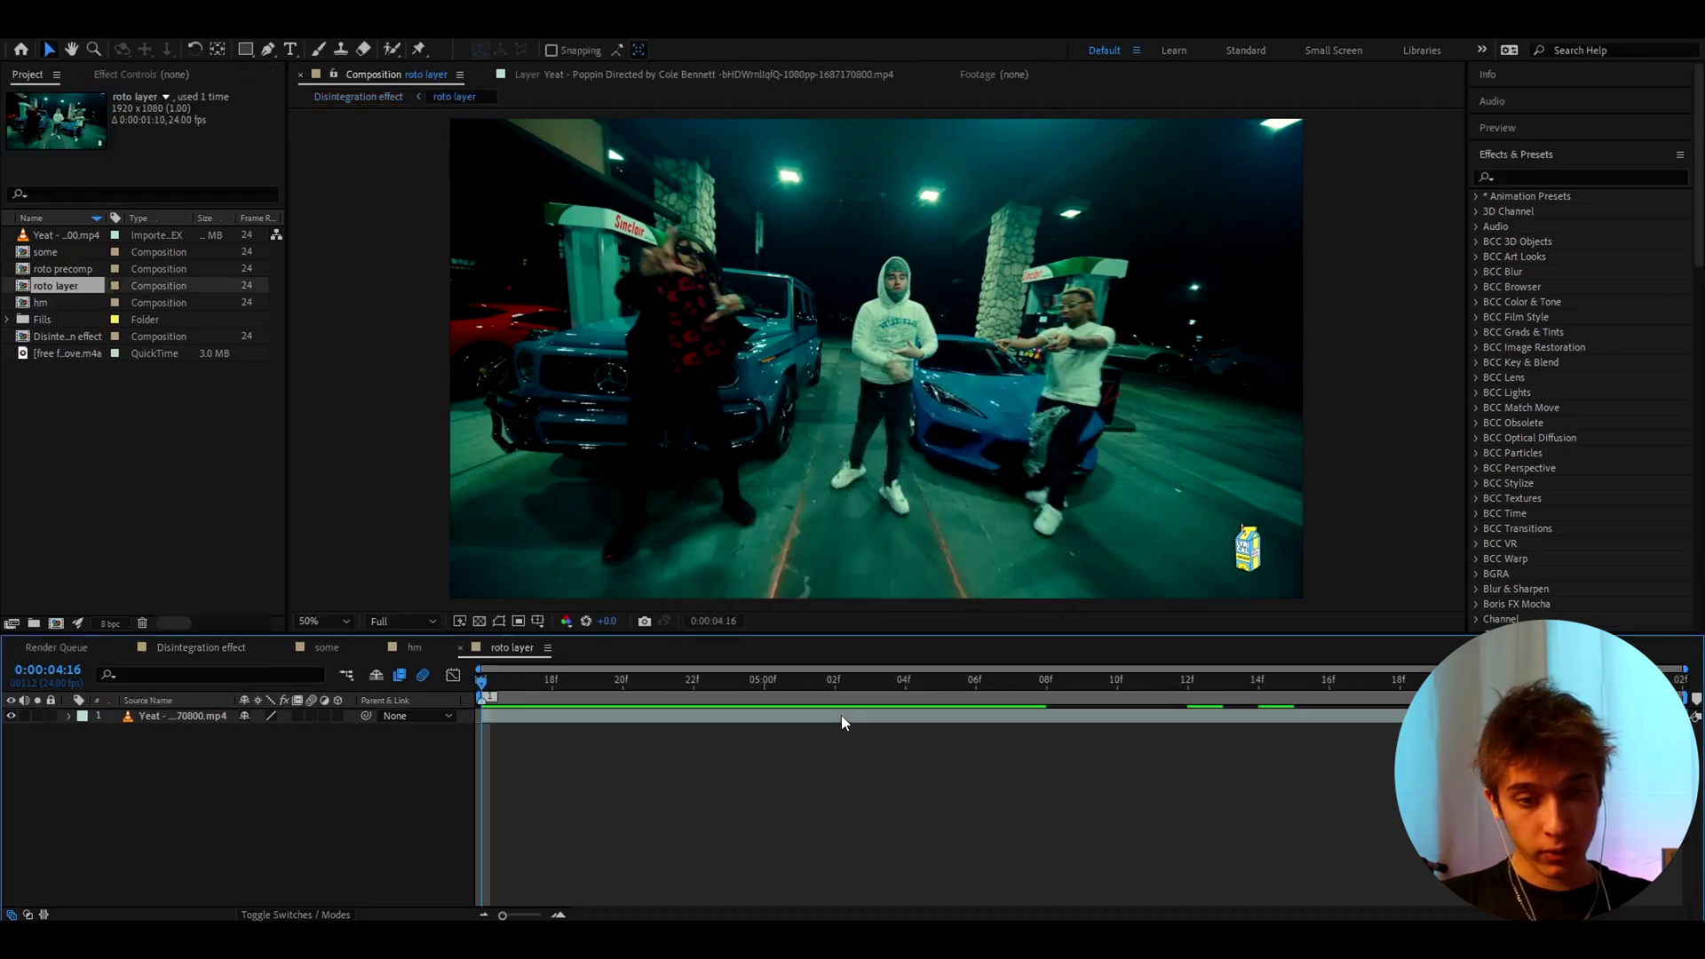
double_click(510, 716)
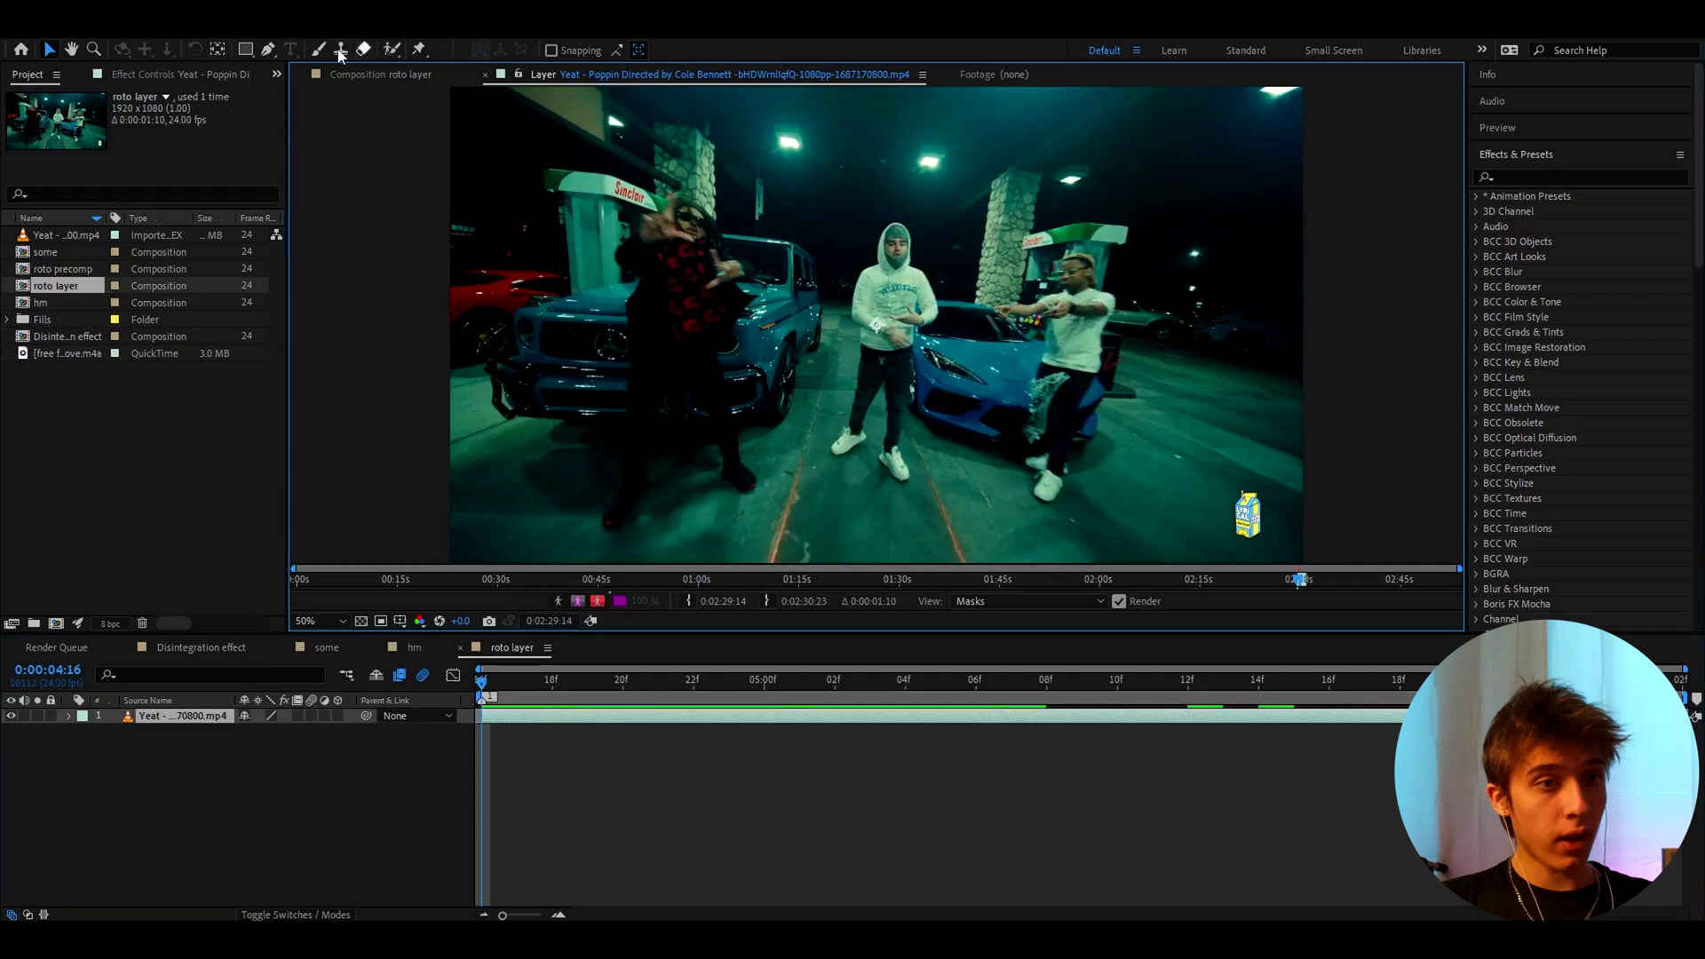
left_click(392, 48)
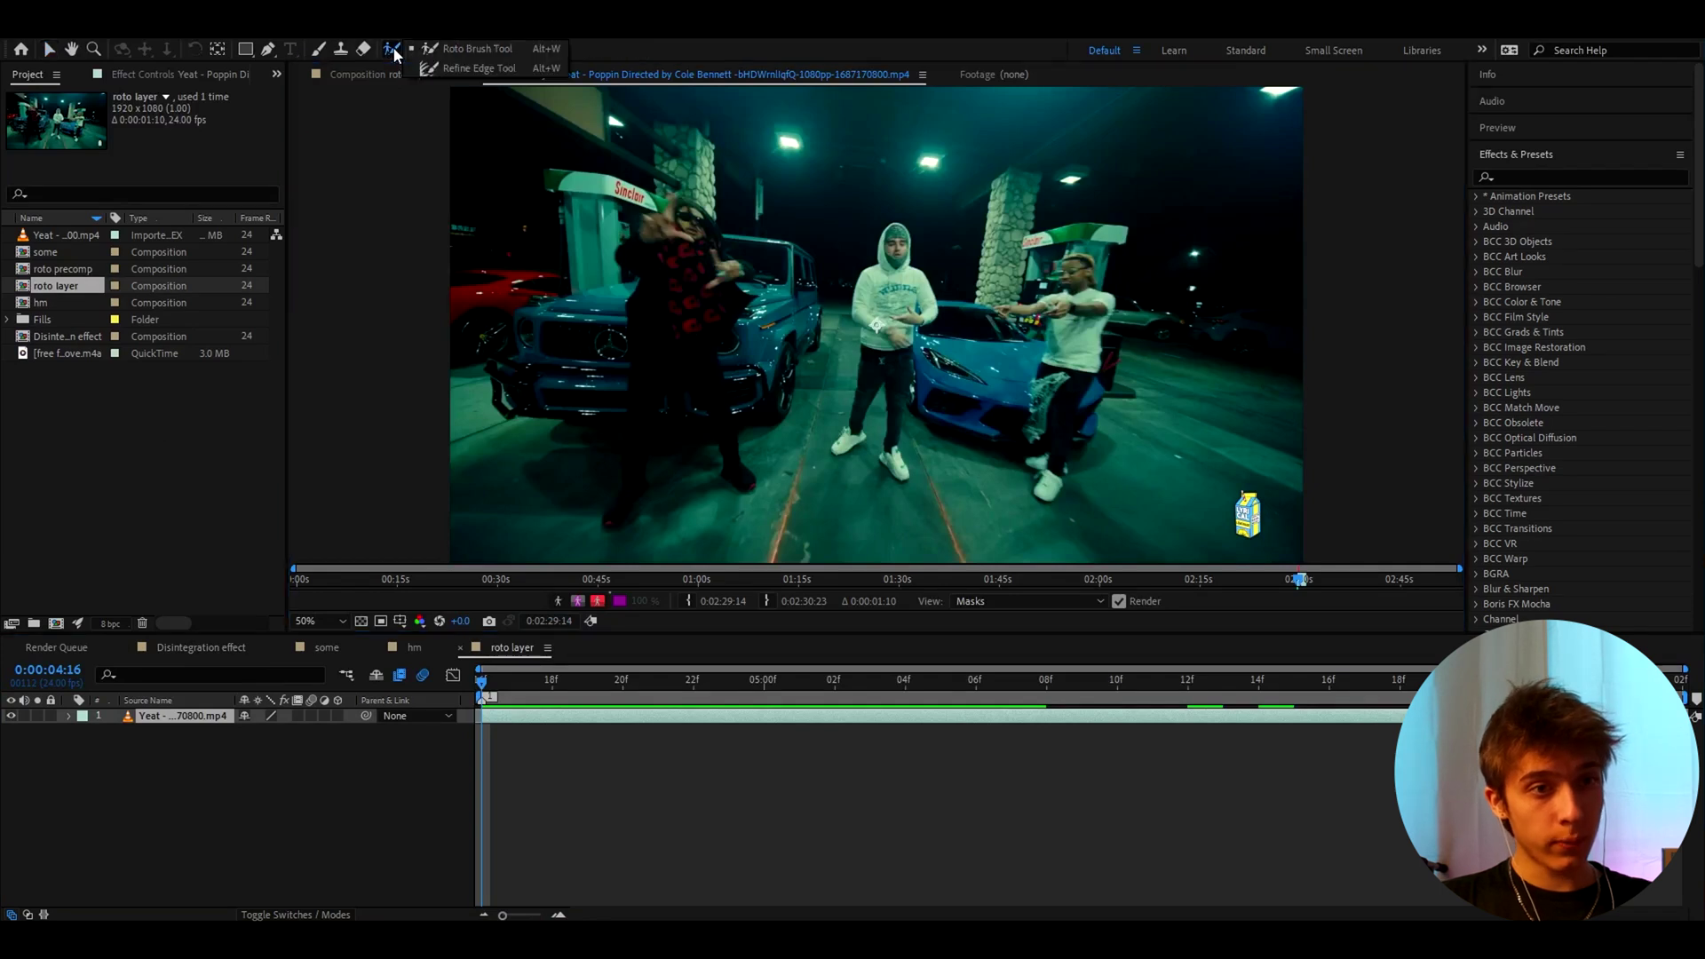
left_click(453, 48)
Paint Roto Brush strokes over the middle man in the white hoodie, from head to legs, to isolate him.
scroll(861, 250, "up", 1)
left_click_drag(907, 244, 834, 299)
scroll(864, 237, "down", 1)
scroll(864, 261, "up", 1)
key("alt+w")
mouse_move(815, 153)
left_mouse_down()
mouse_move(813, 304)
mouse_move(763, 451)
left_mouse_up()
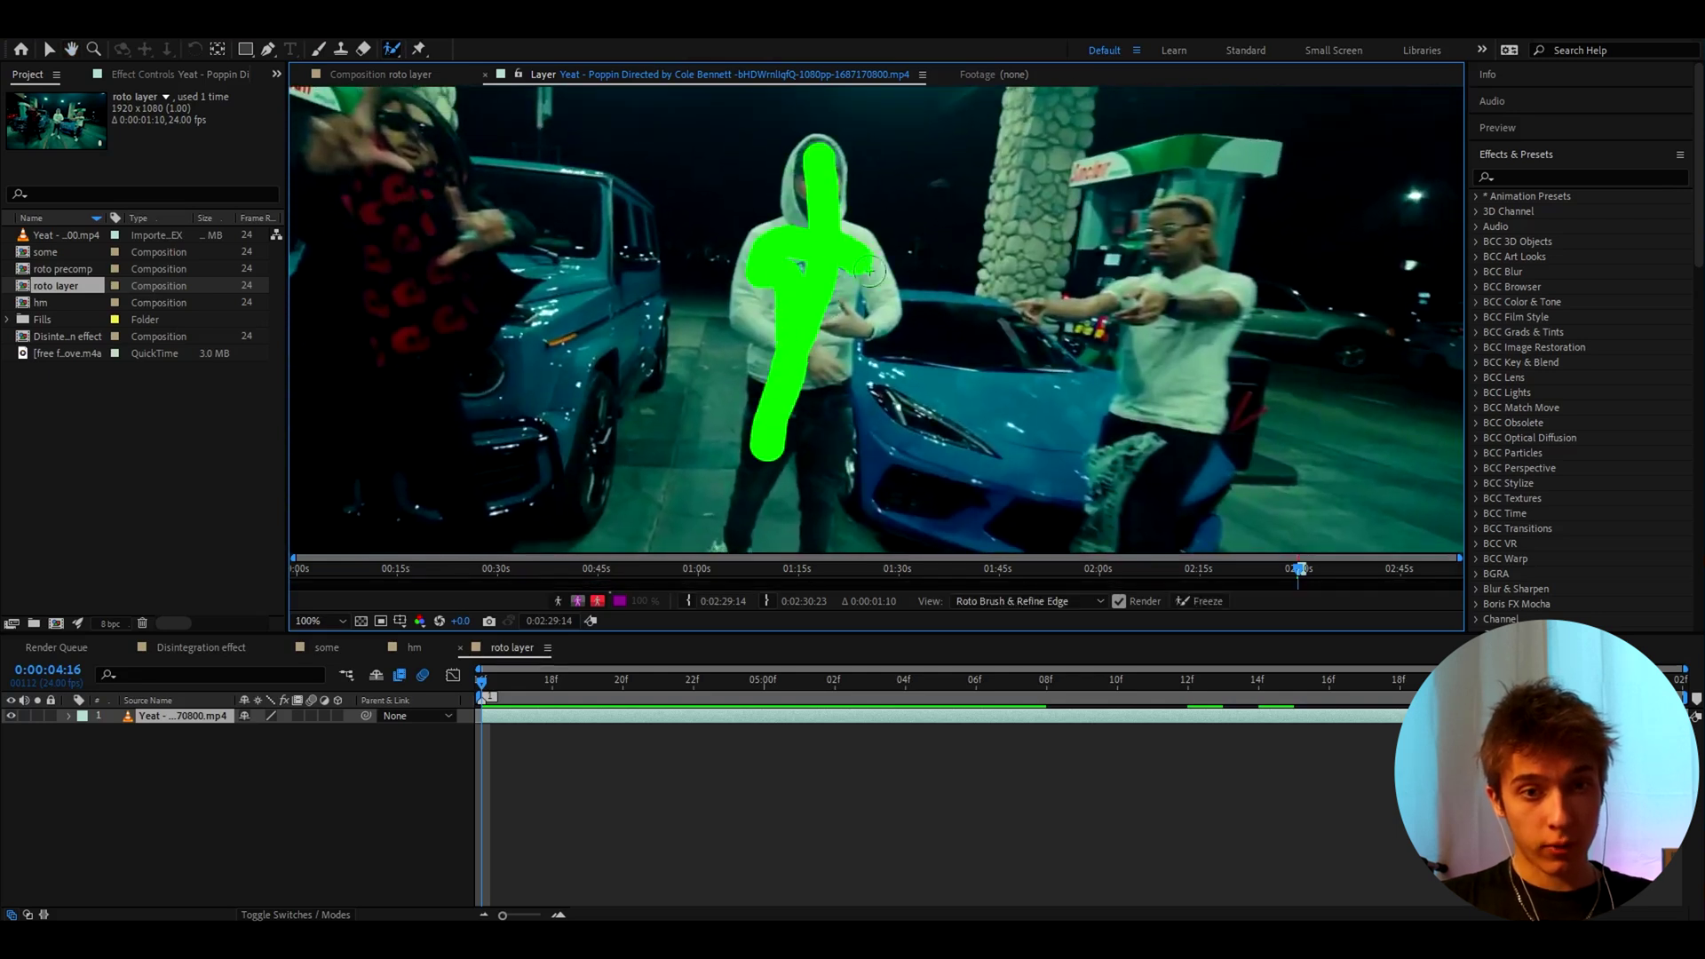
left_click_drag(879, 253, 824, 490)
left_click_drag(913, 296, 882, 446)
scroll(870, 439, "down", 2)
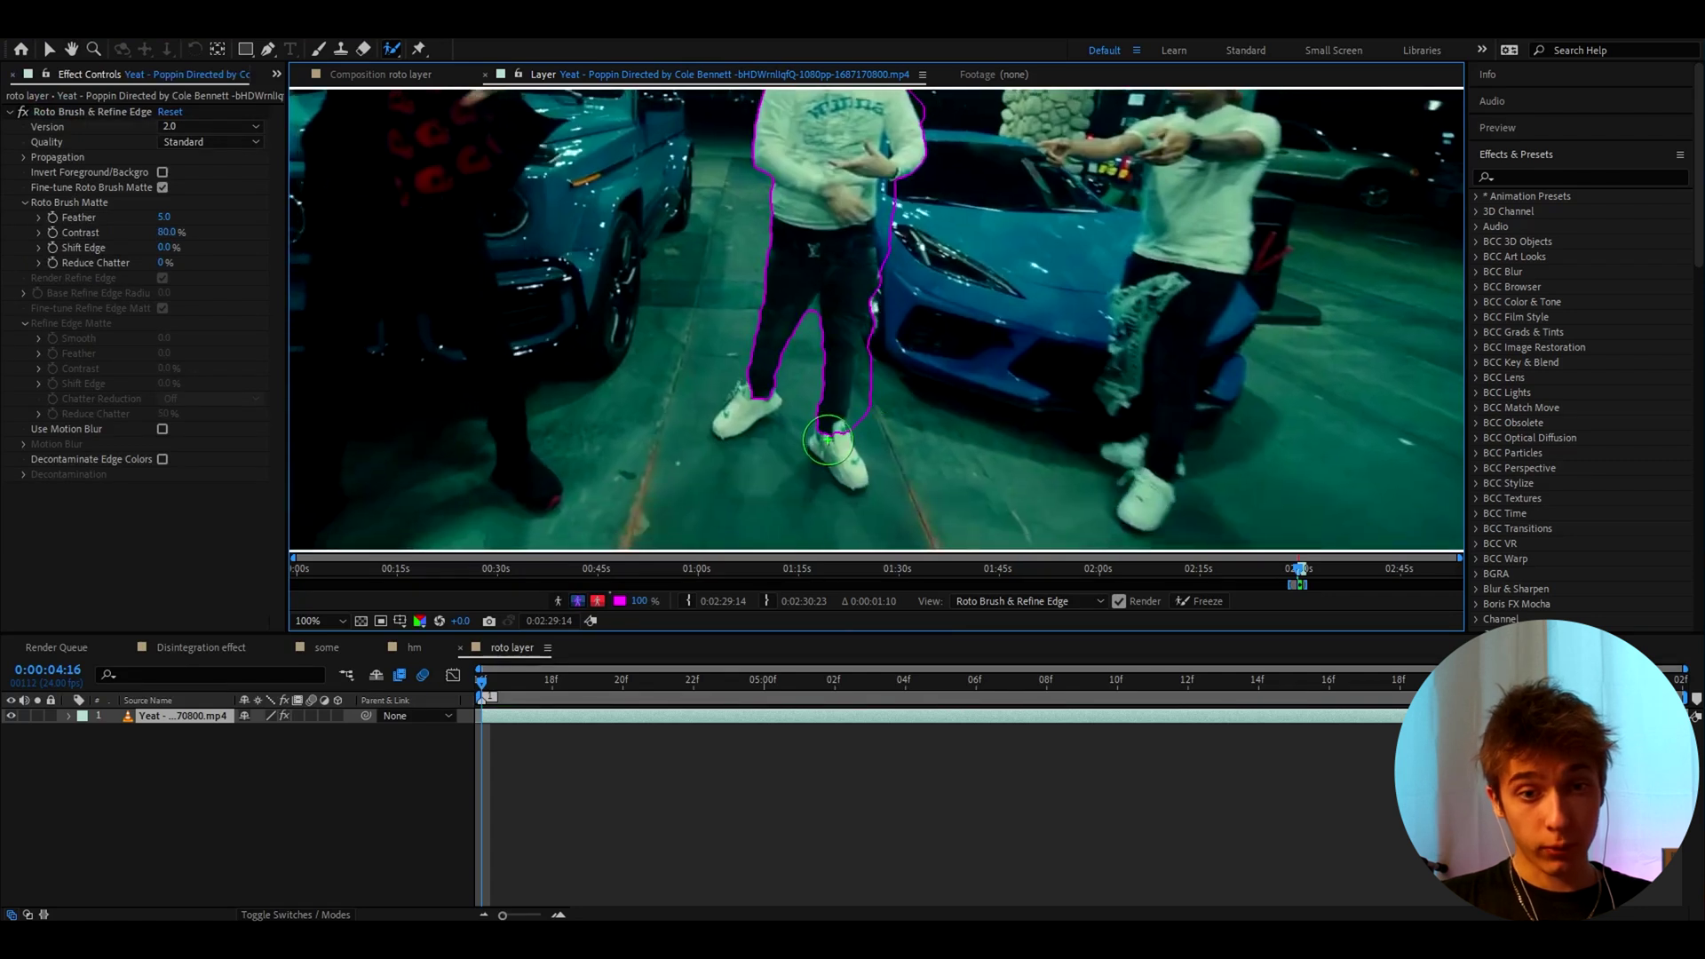
scroll(794, 261, "up", 2)
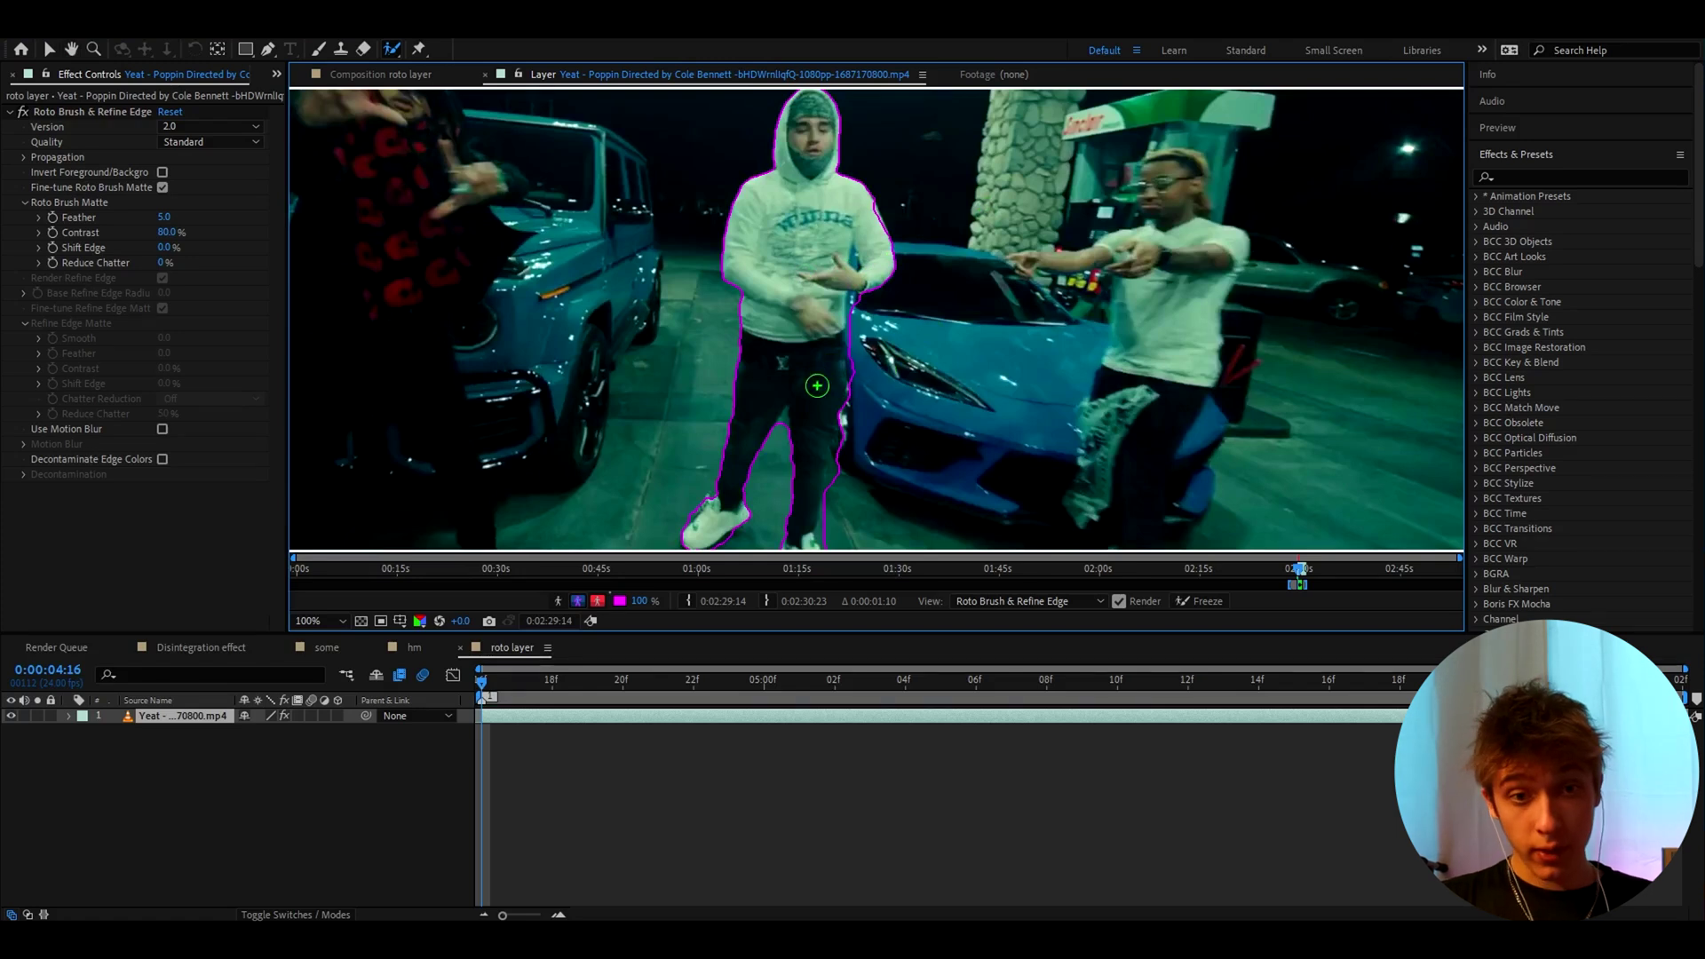
scroll(852, 302, "down", 2)
scroll(868, 276, "down", 2)
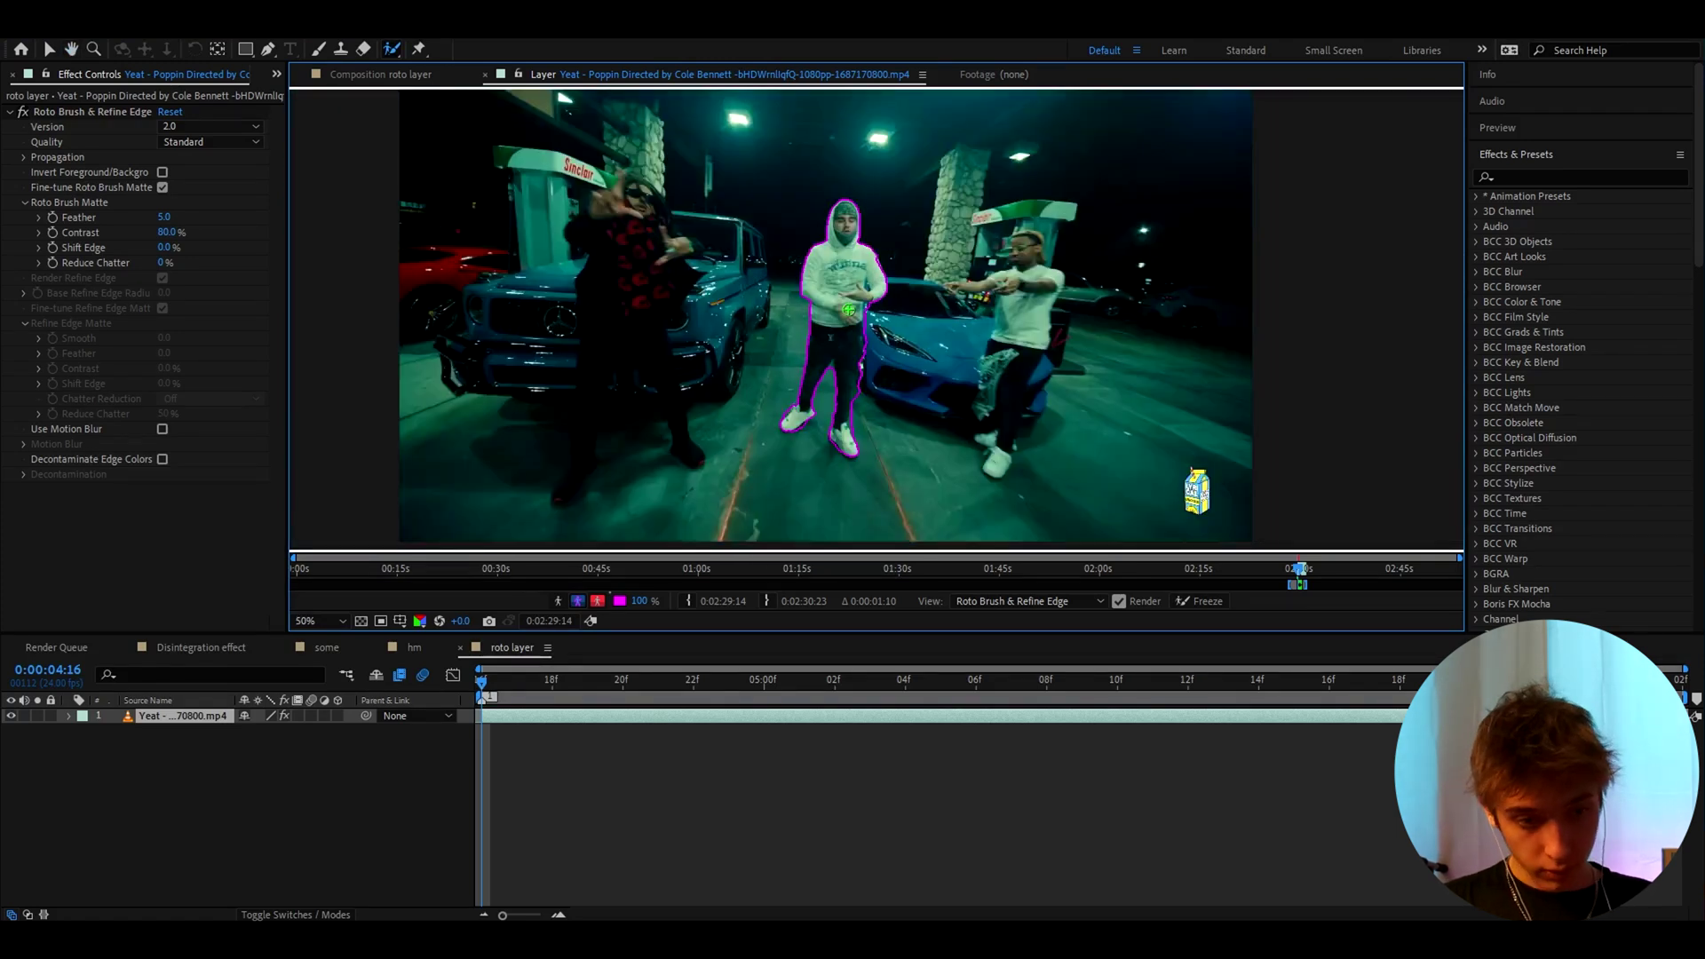
Advance frame by frame to 0:00:04:19 and correct the roto selection around the man's legs and shoes.
key("Page_Down")
key("Page_Down")
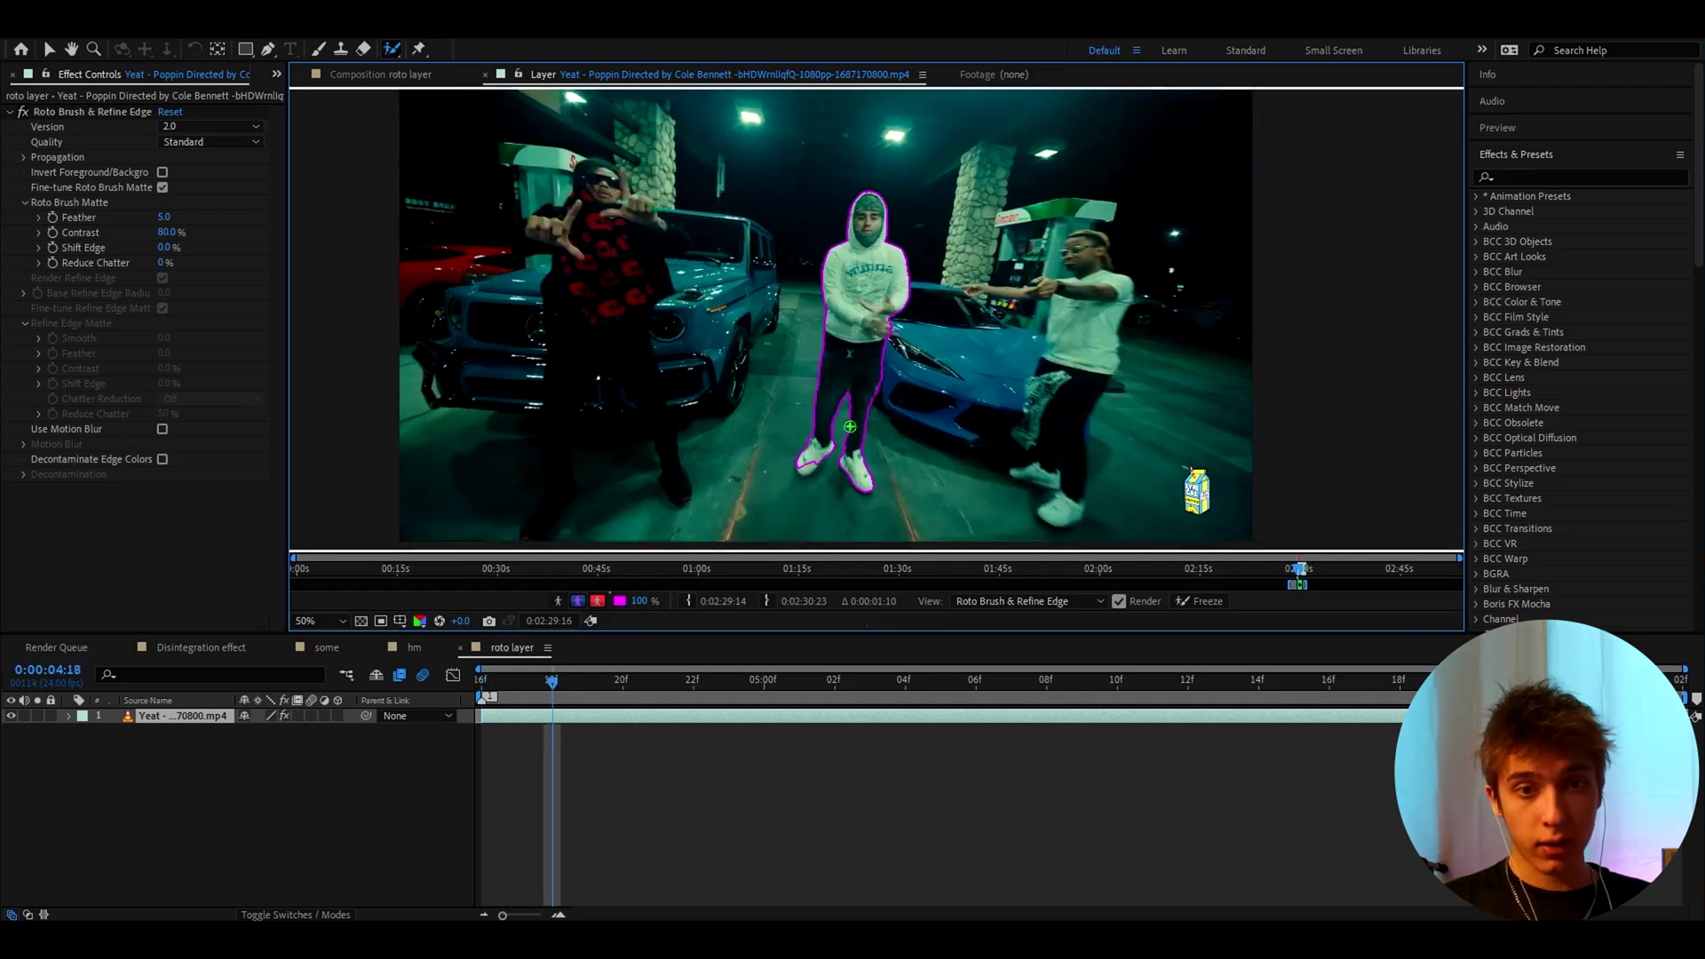
key("Page_Down")
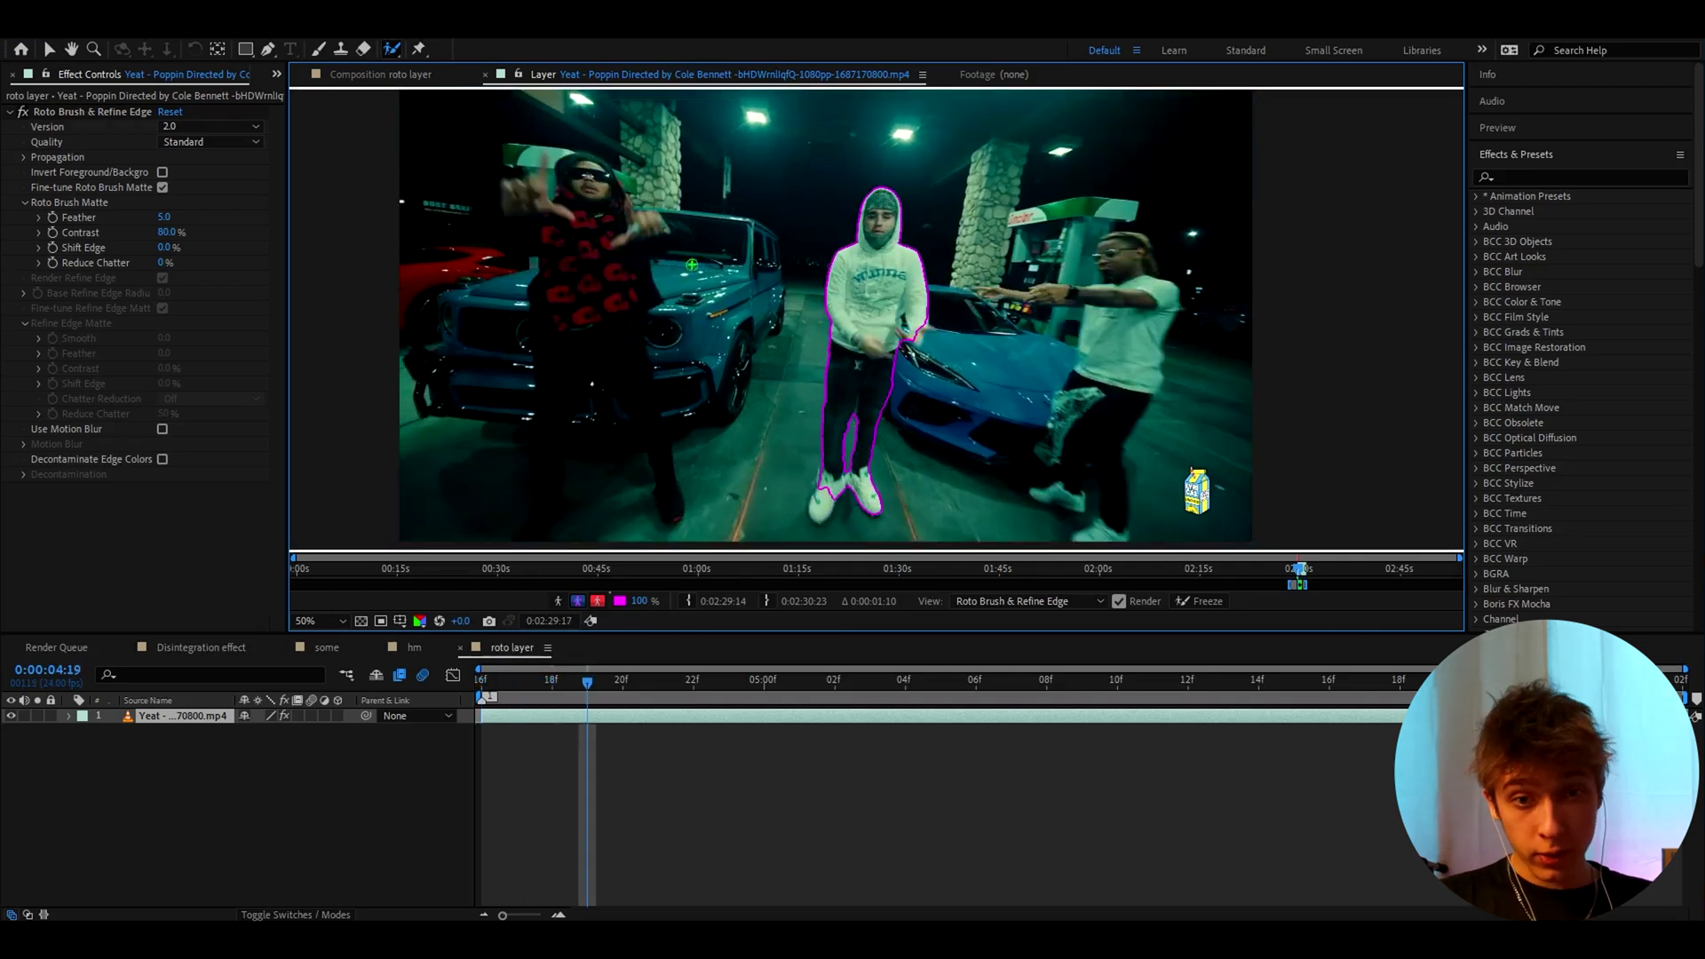
mouse_move(862, 482)
left_mouse_down()
mouse_move(901, 368)
mouse_move(861, 402)
left_mouse_up()
key("Page_Down")
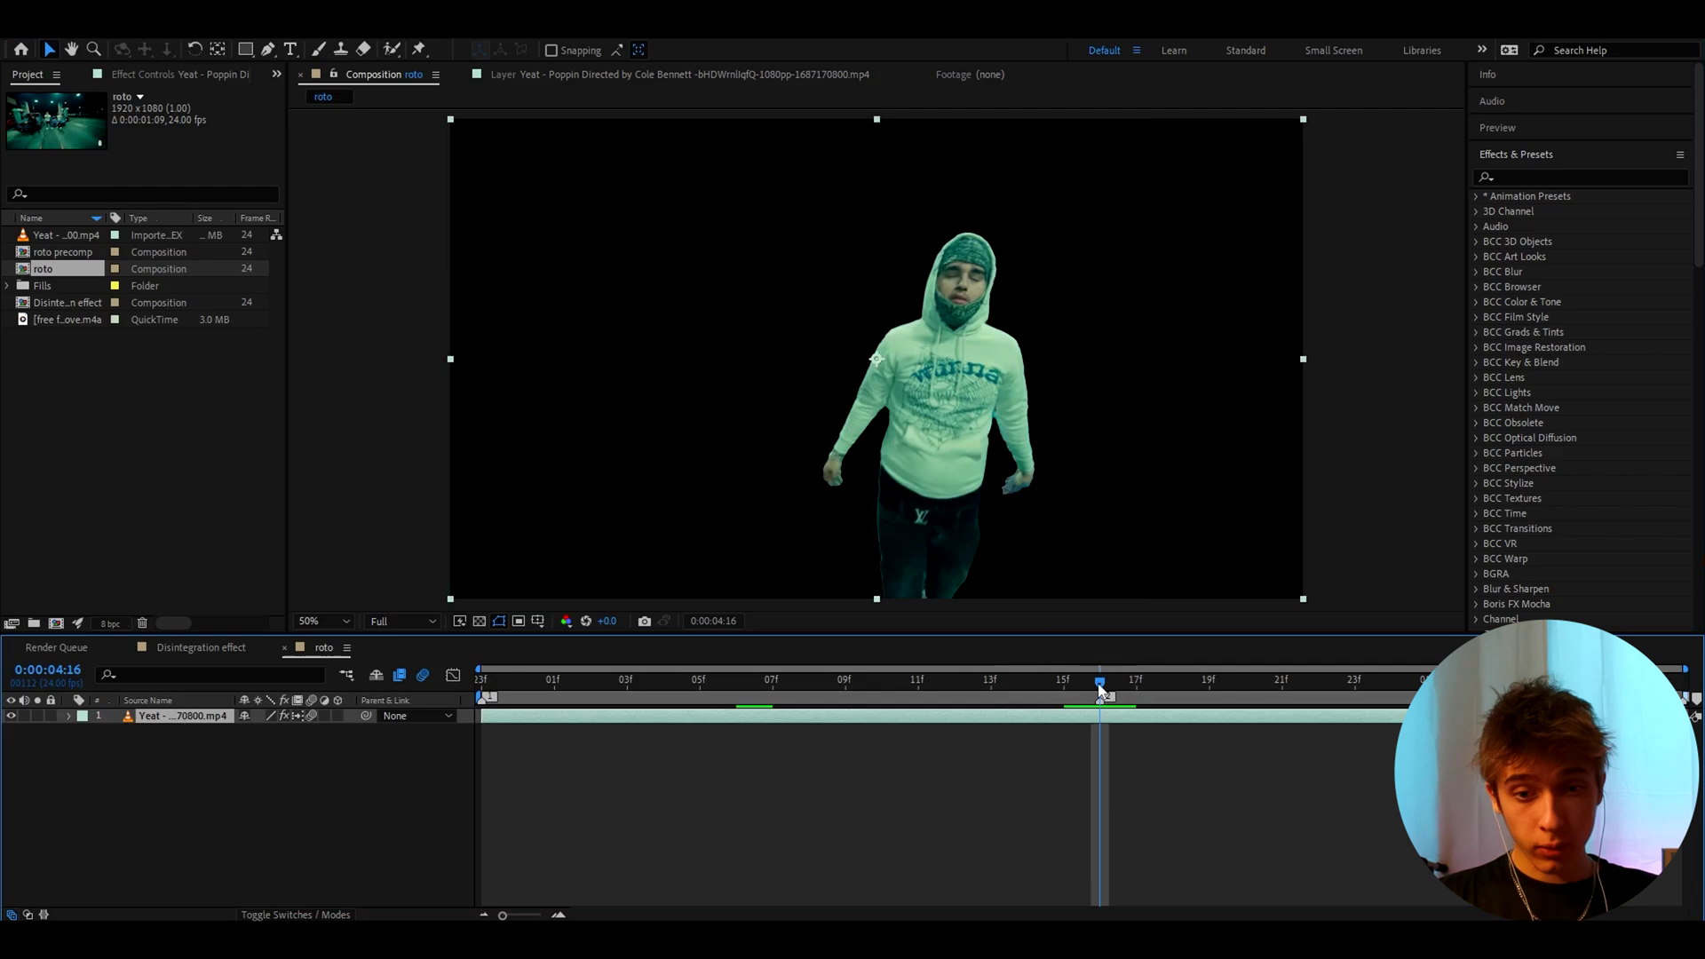
Review the frozen Roto Brush outline in the clip's layer view and return to the roto composition.
double_click(1061, 721)
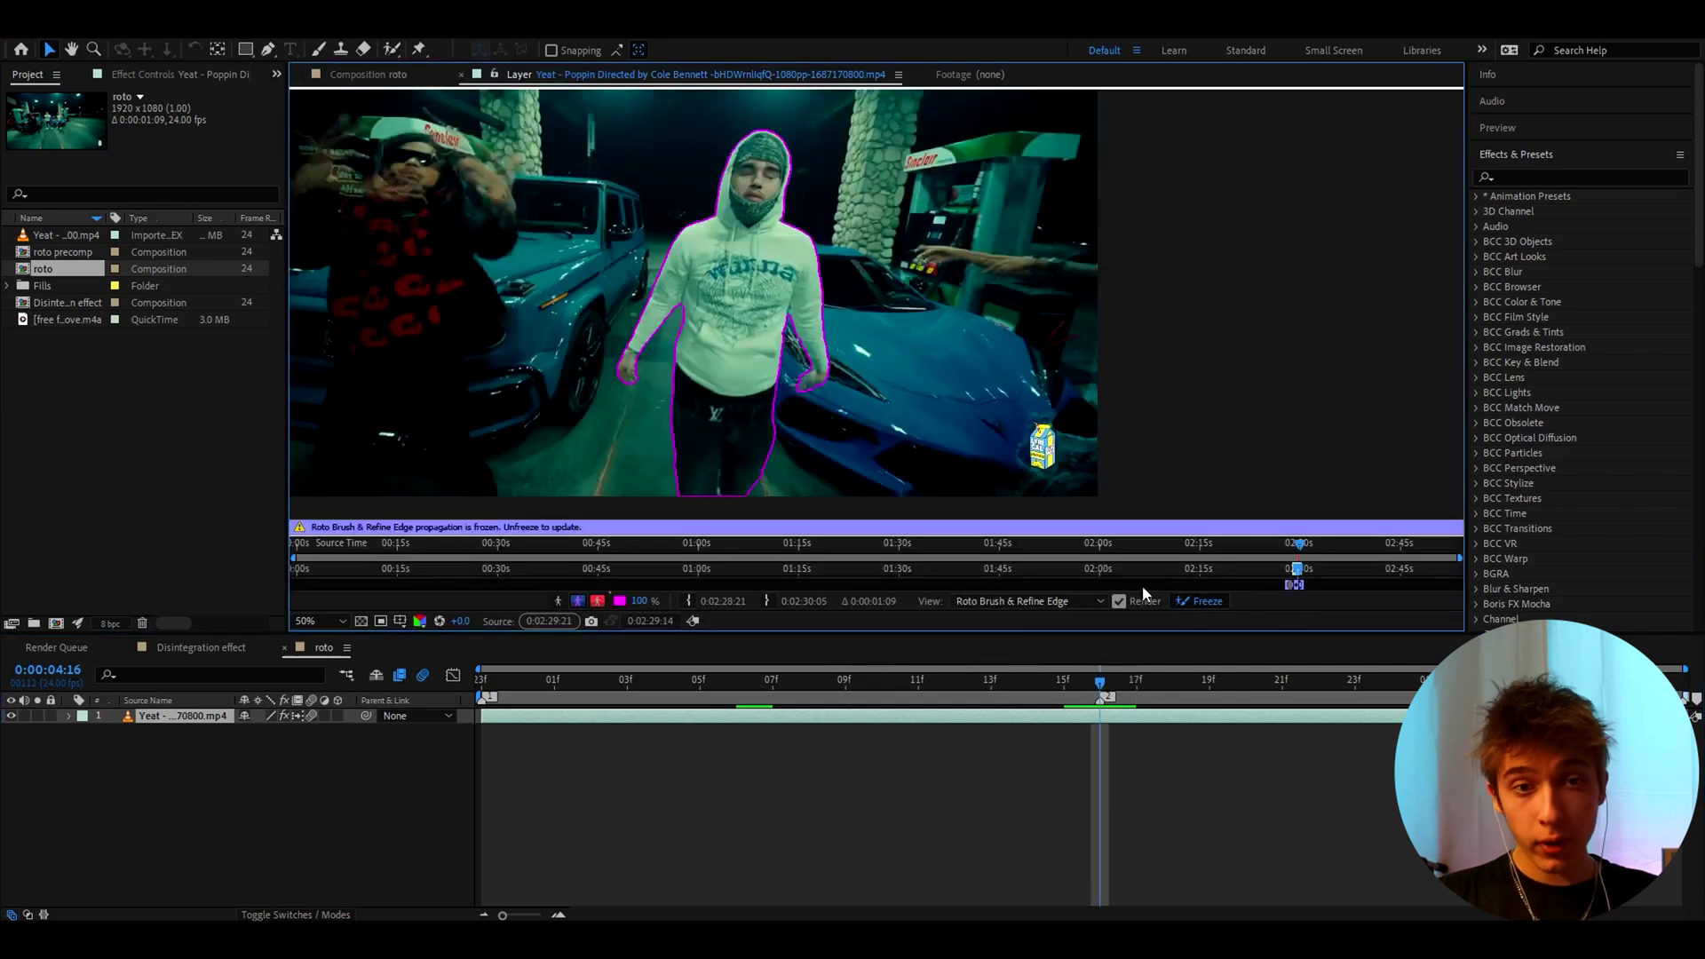
mouse_move(1095, 686)
left_mouse_down()
mouse_move(951, 700)
mouse_move(1157, 708)
mouse_move(1028, 685)
mouse_move(1085, 684)
left_mouse_up()
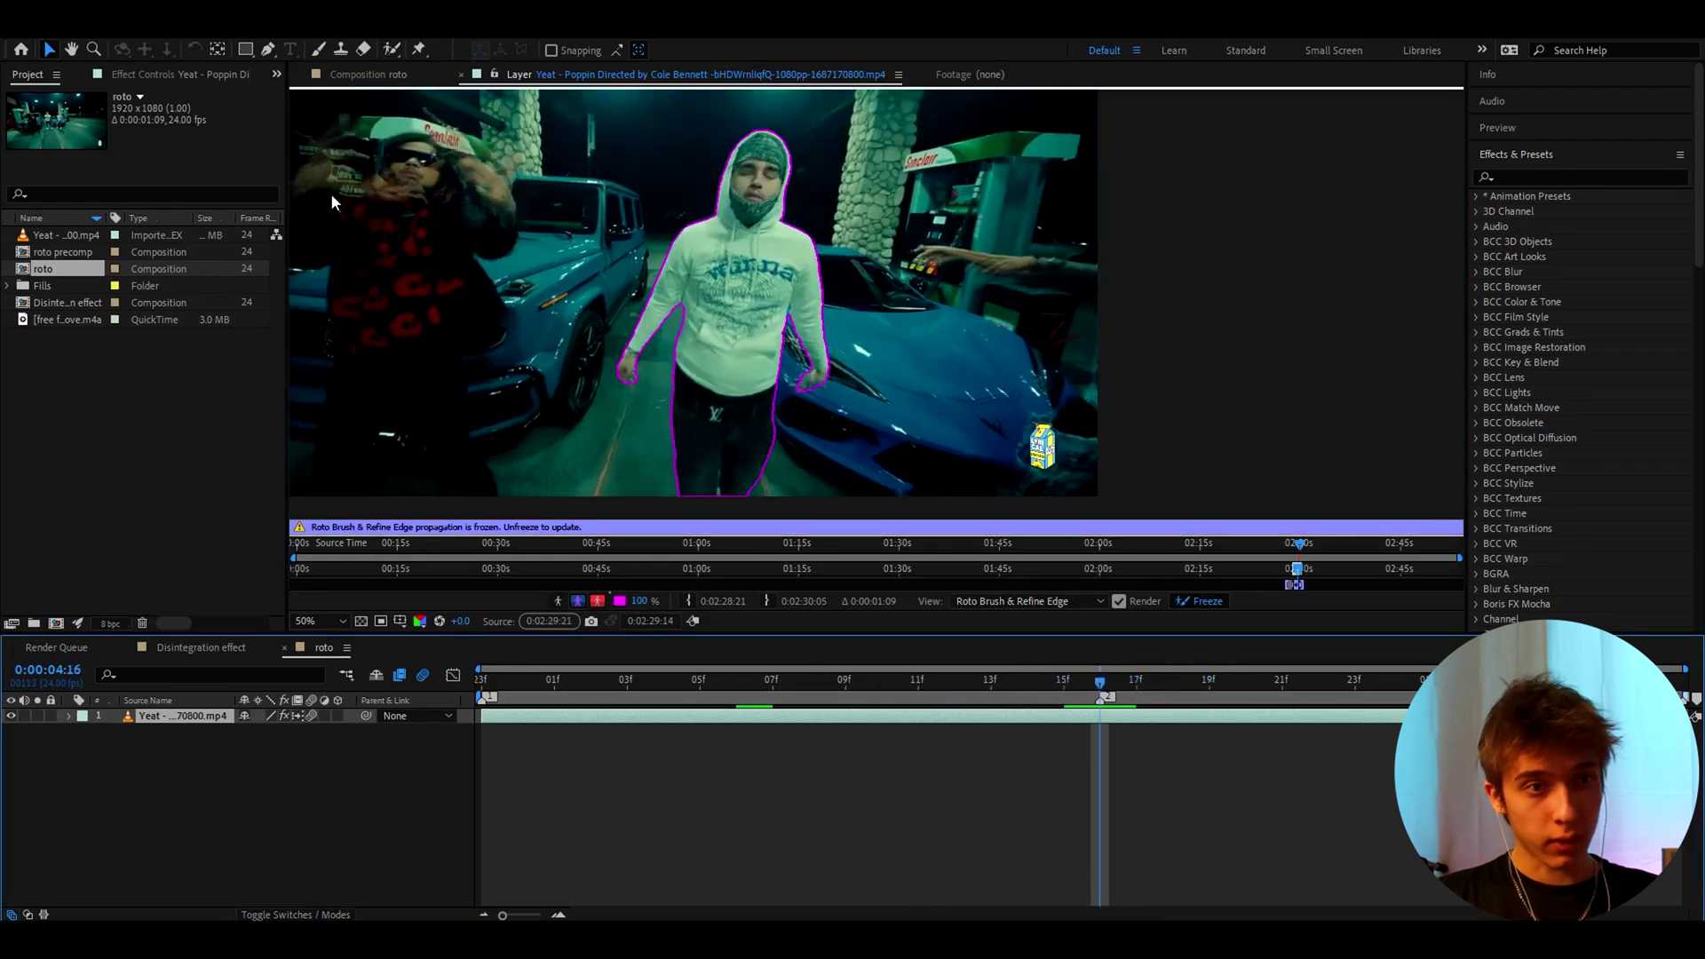
left_click(366, 75)
left_click(676, 687)
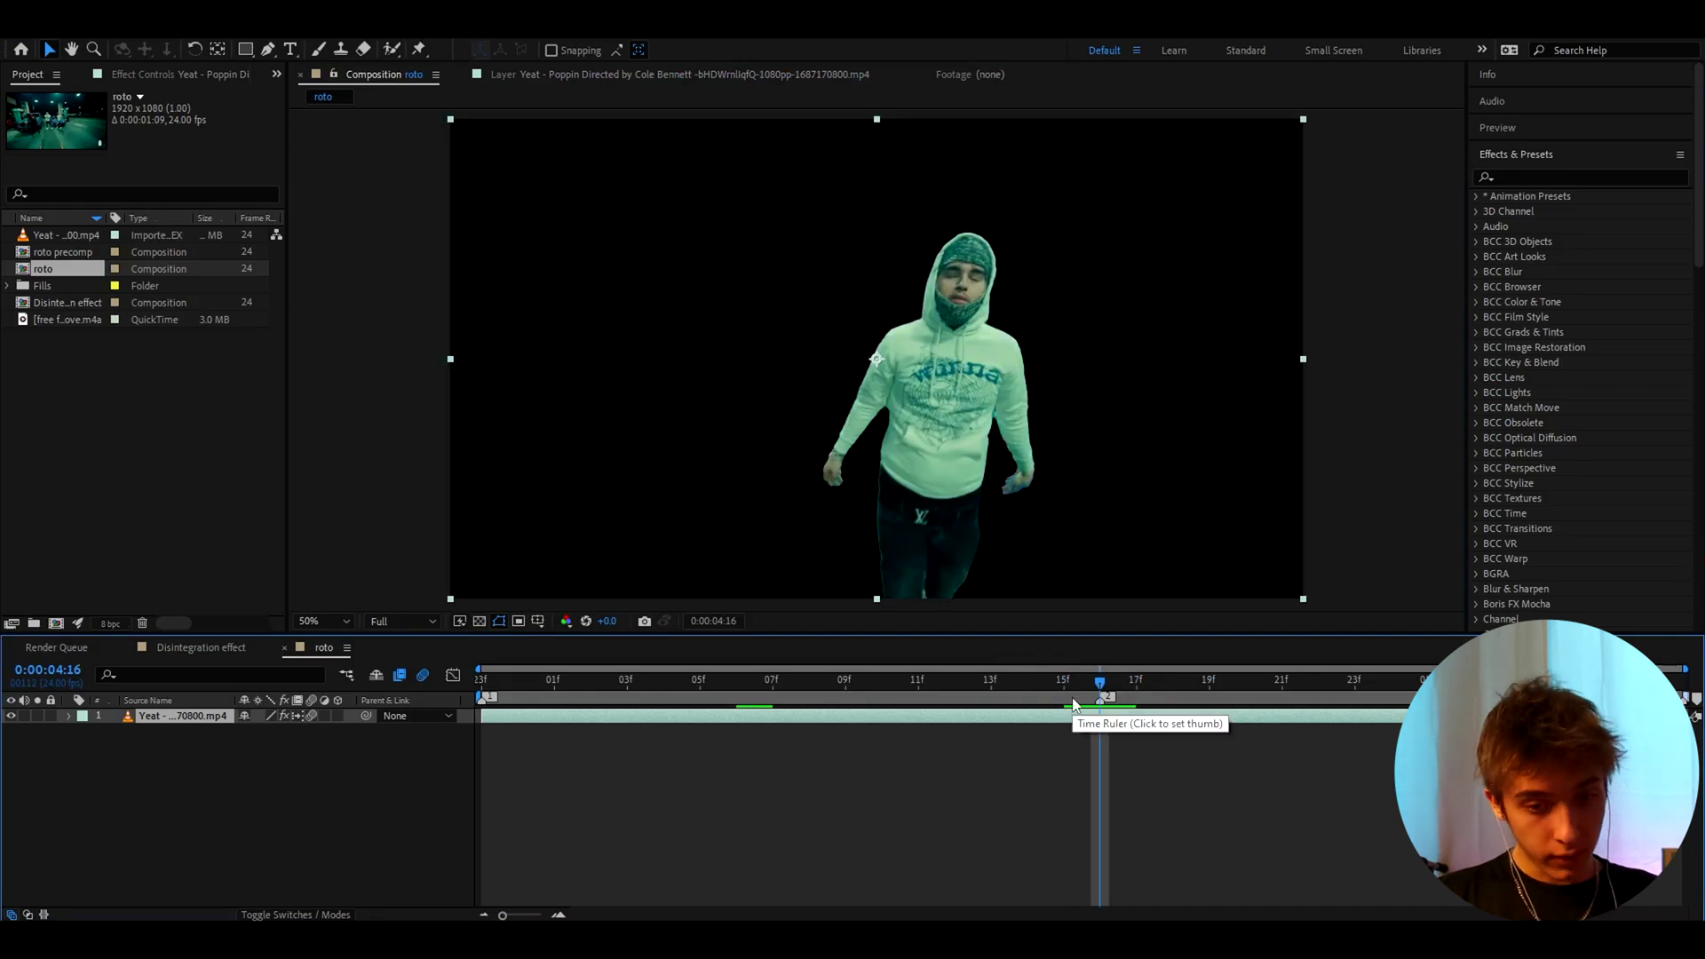
Duplicate the rotoscoped clip and hide the lower copy.
key("ctrl+d")
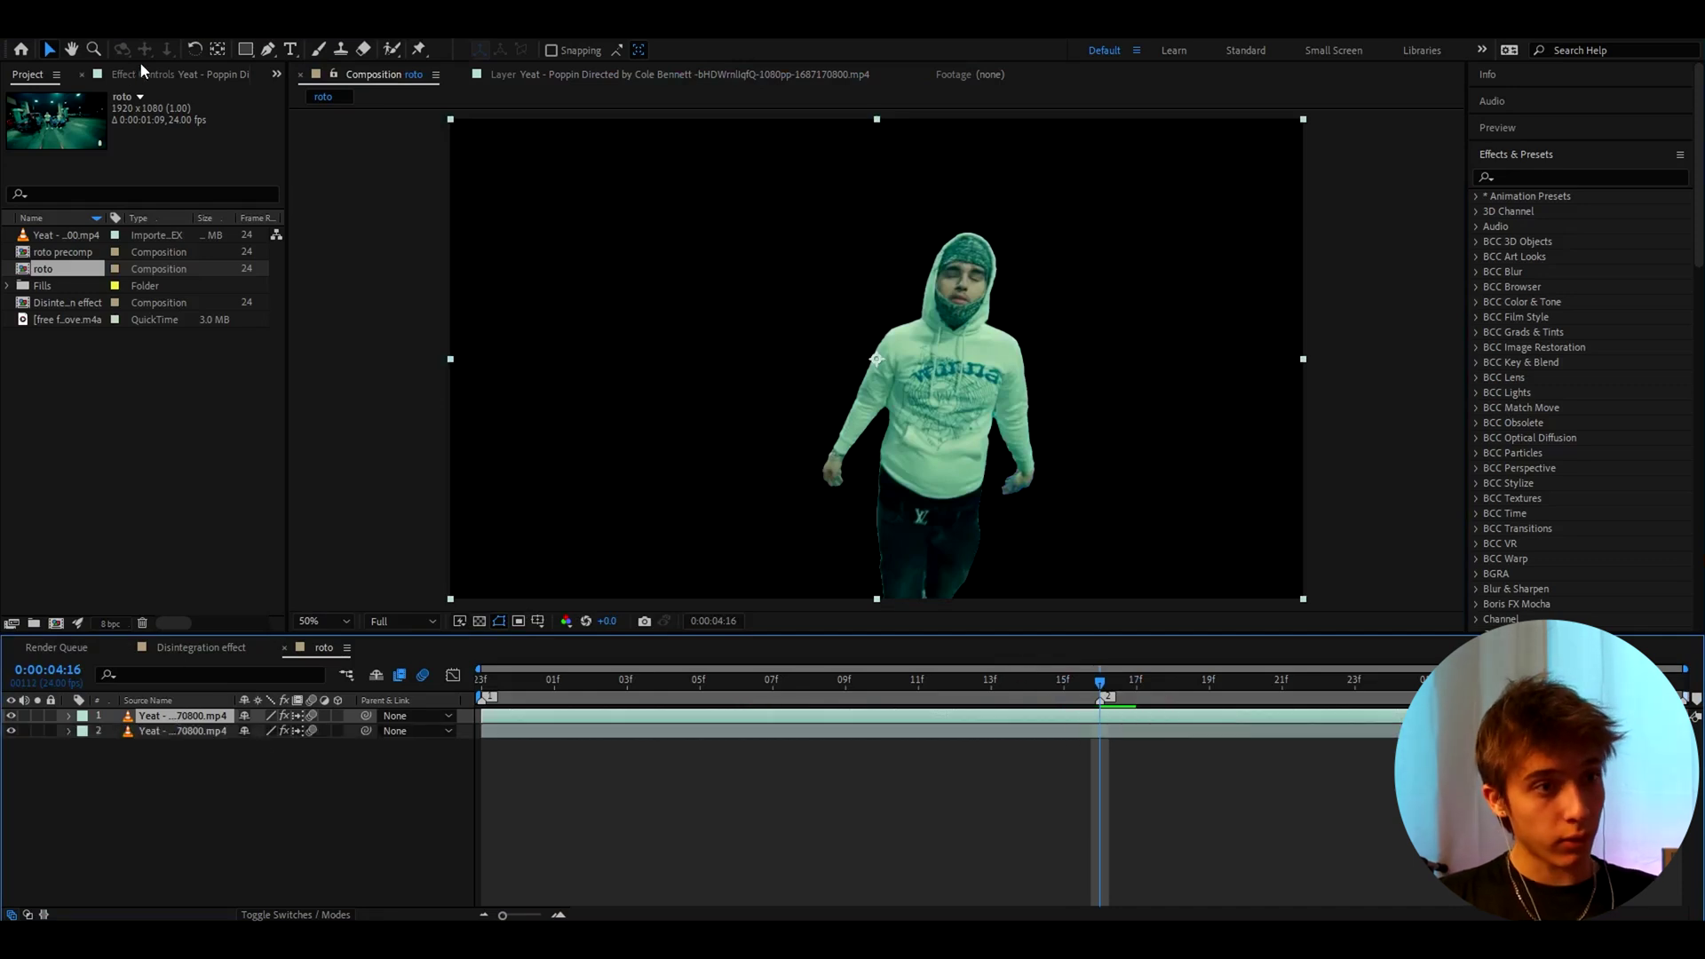
left_click(140, 73)
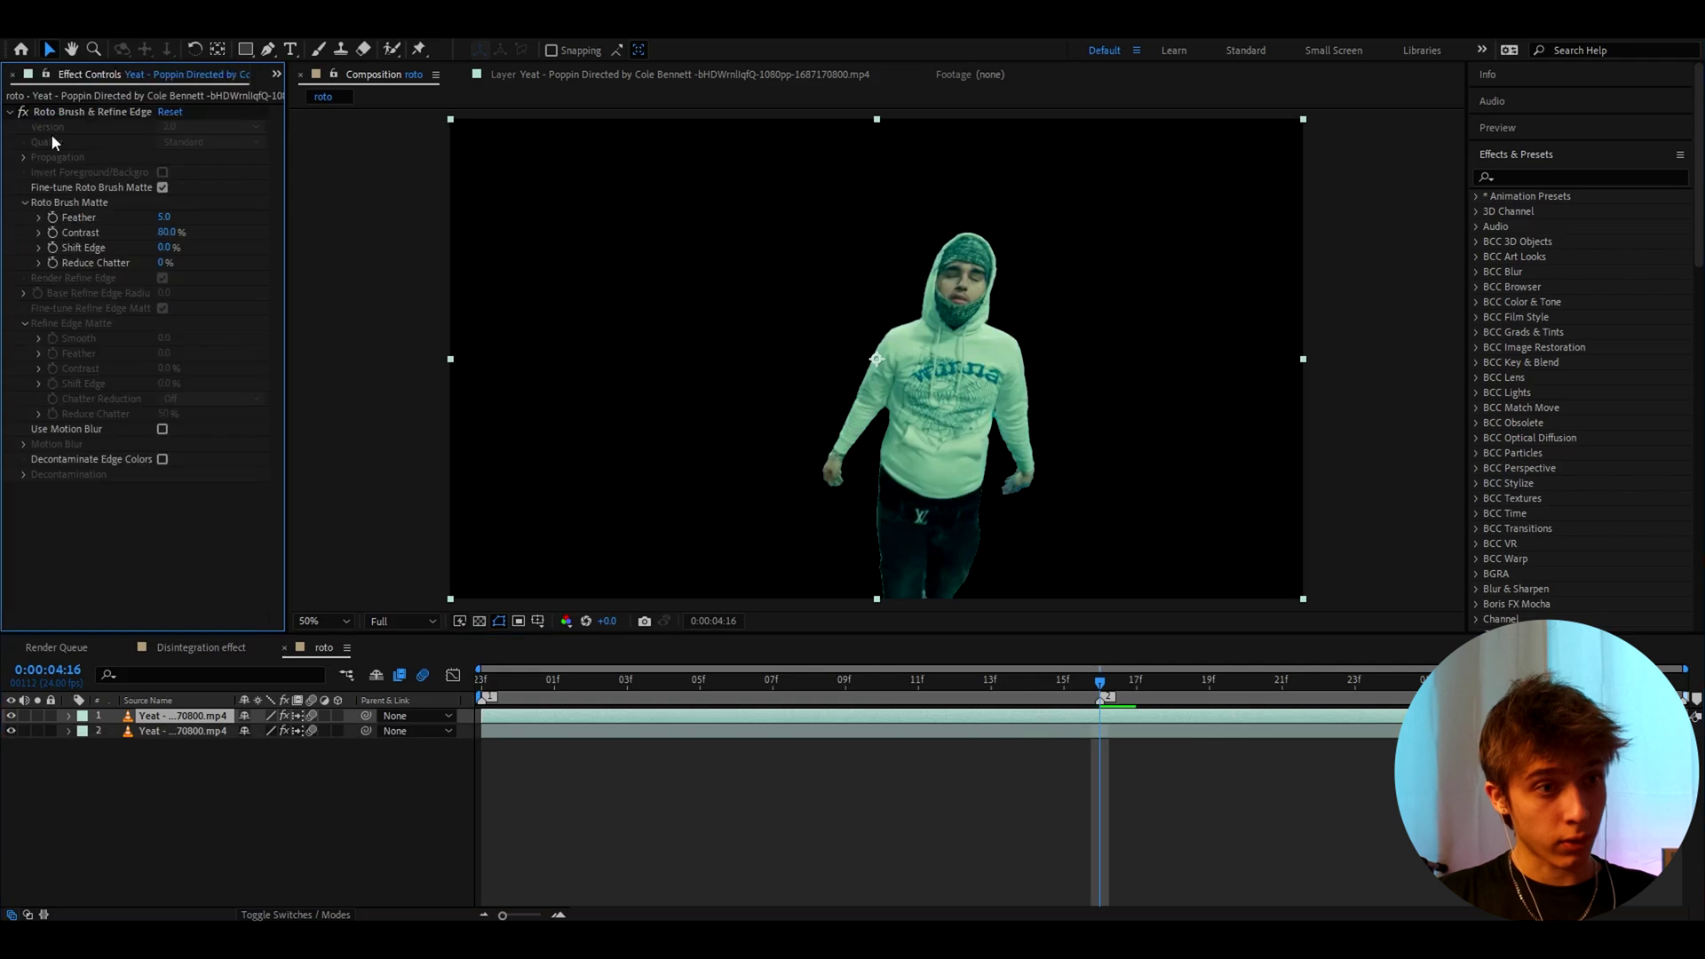
left_click(162, 187)
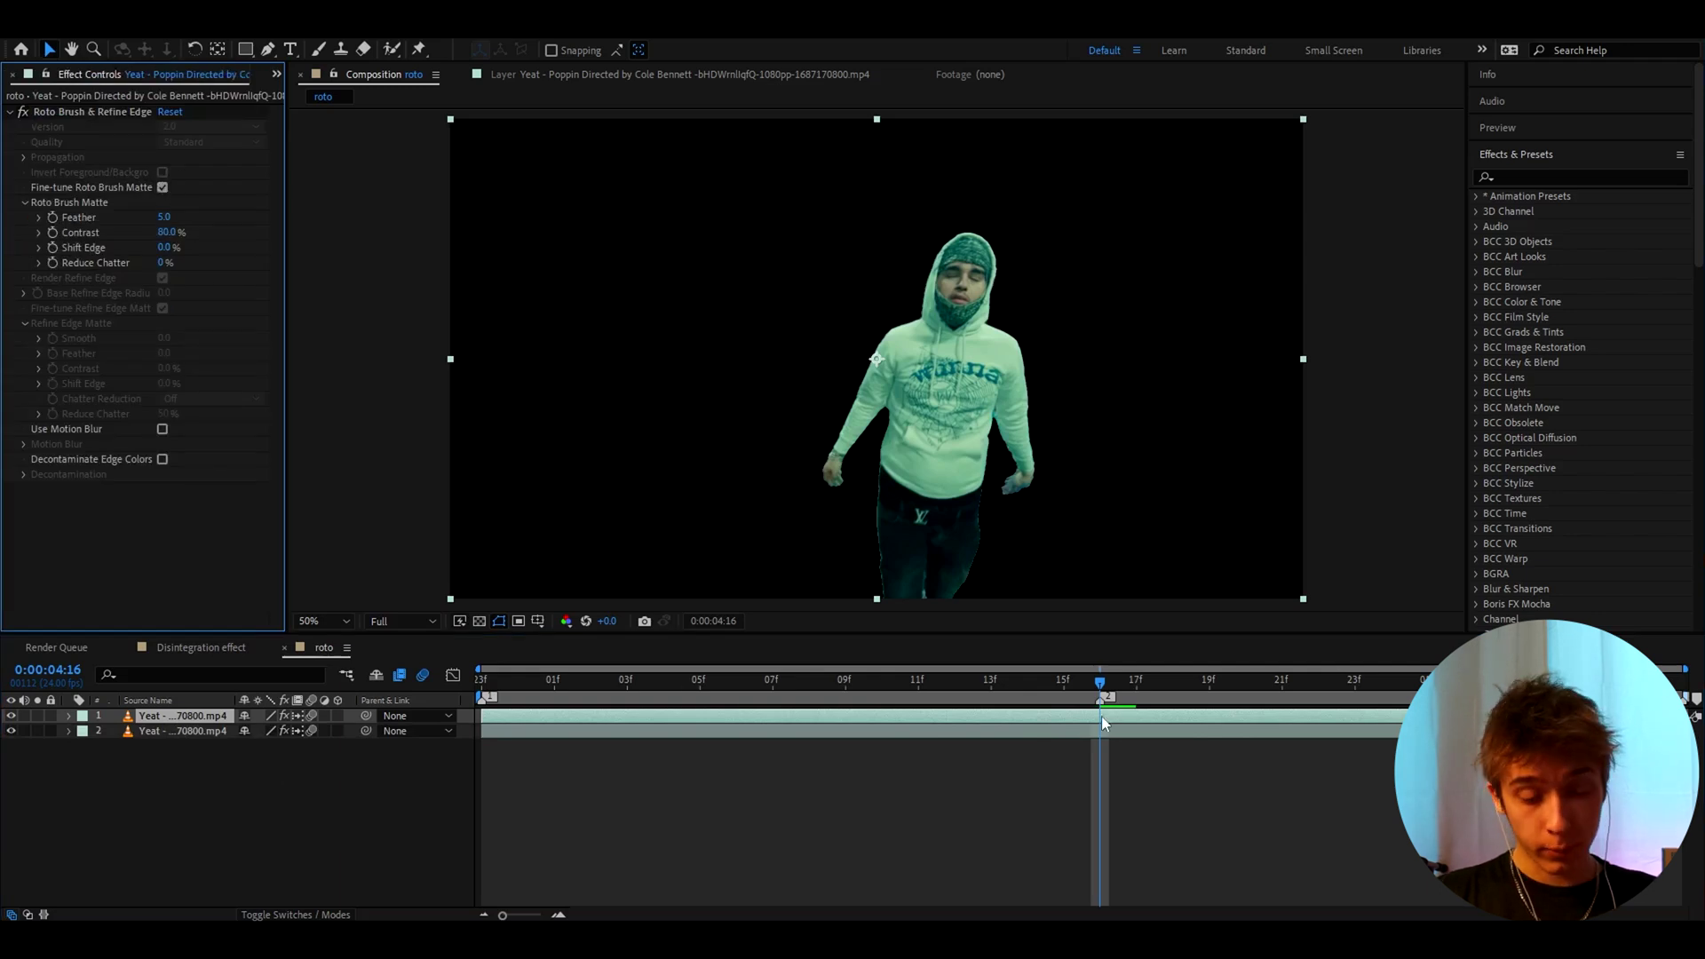
left_click(12, 736)
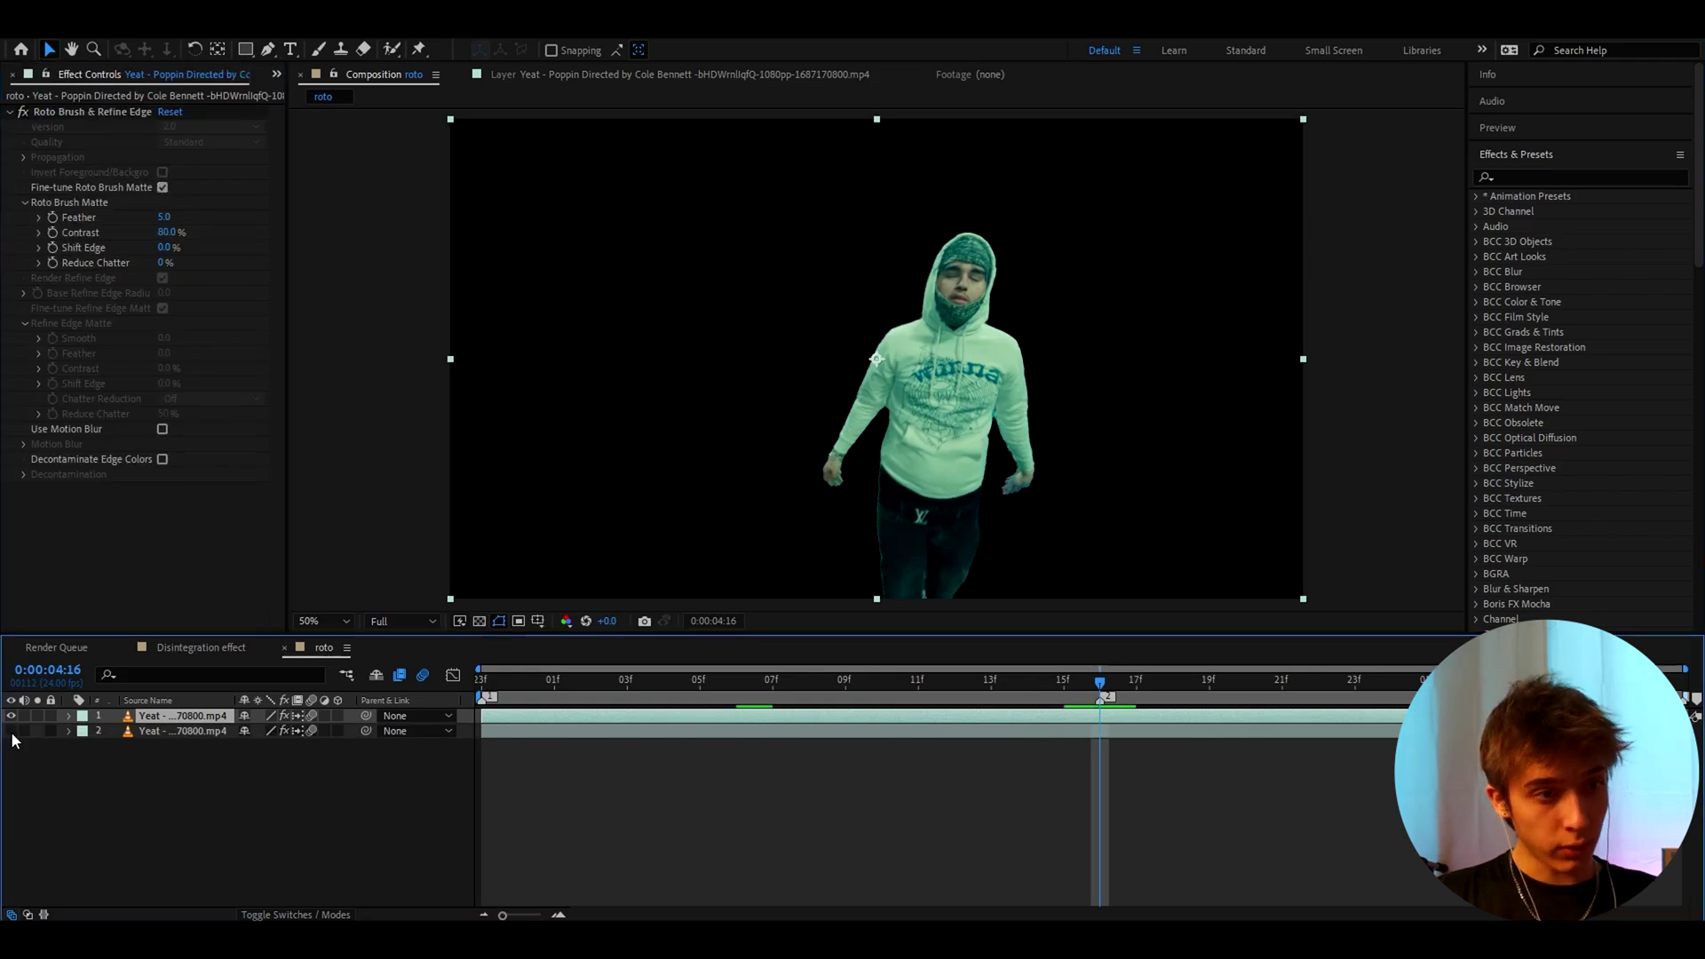
Unfreeze the upper copy's roto propagation to invert its foreground/background, and freeze it again.
double_click(1084, 721)
left_click(1207, 600)
left_click(162, 172)
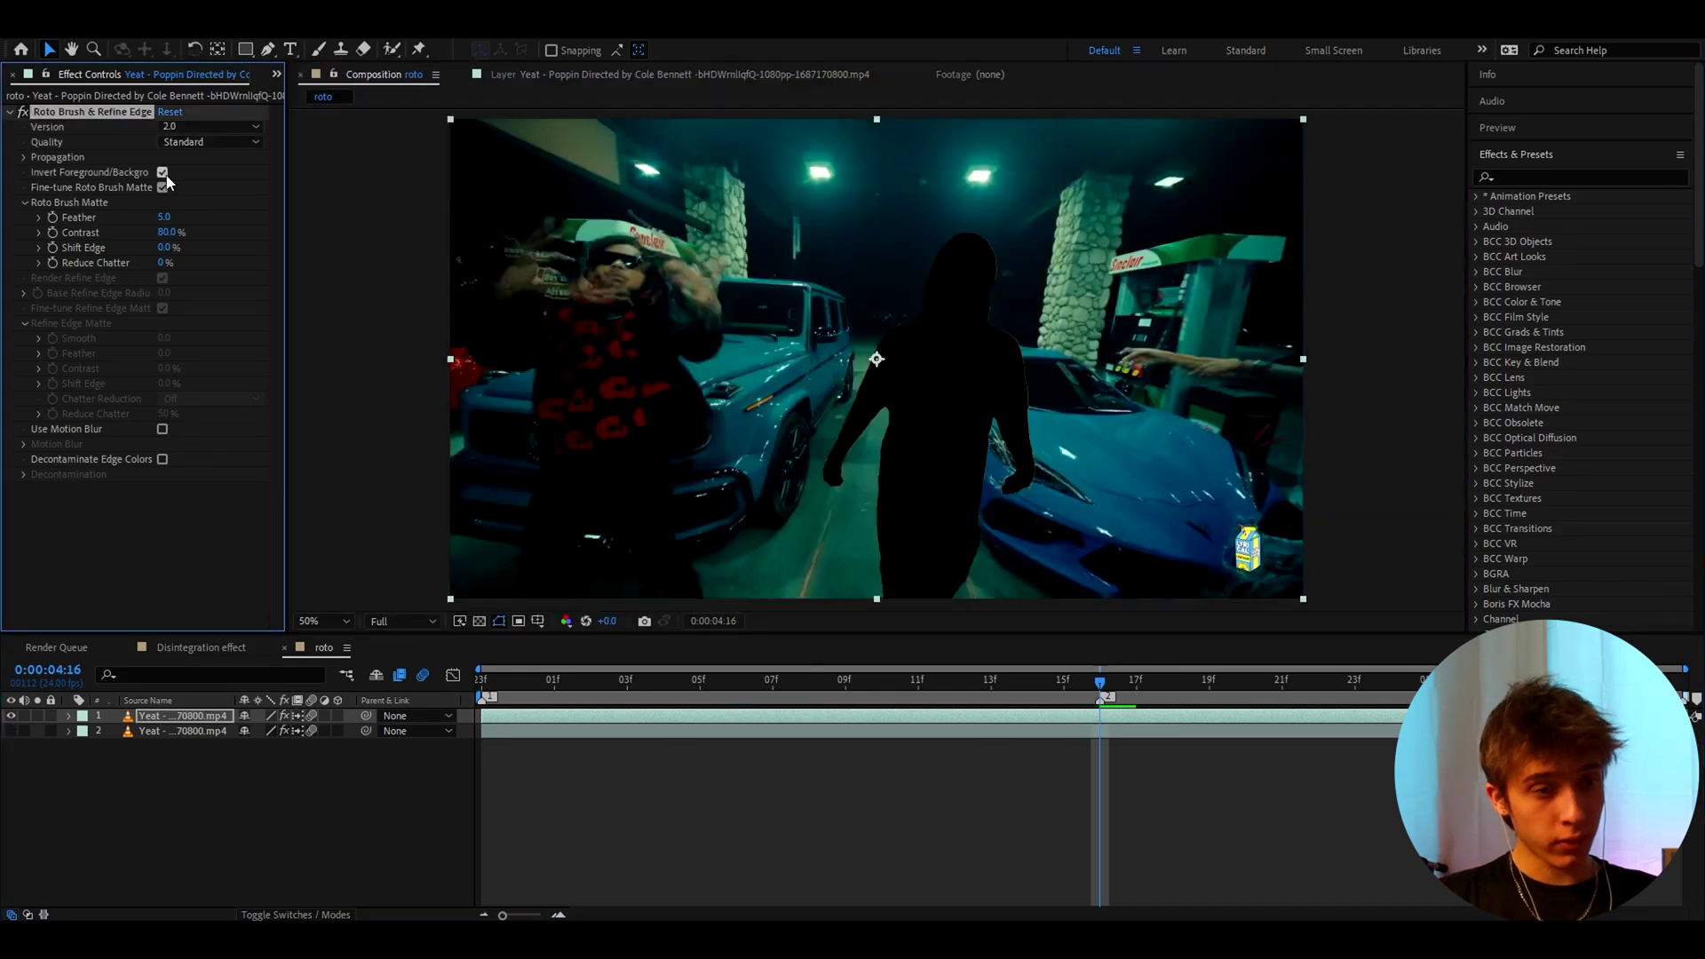
double_click(1094, 716)
left_click(1191, 599)
left_click(366, 77)
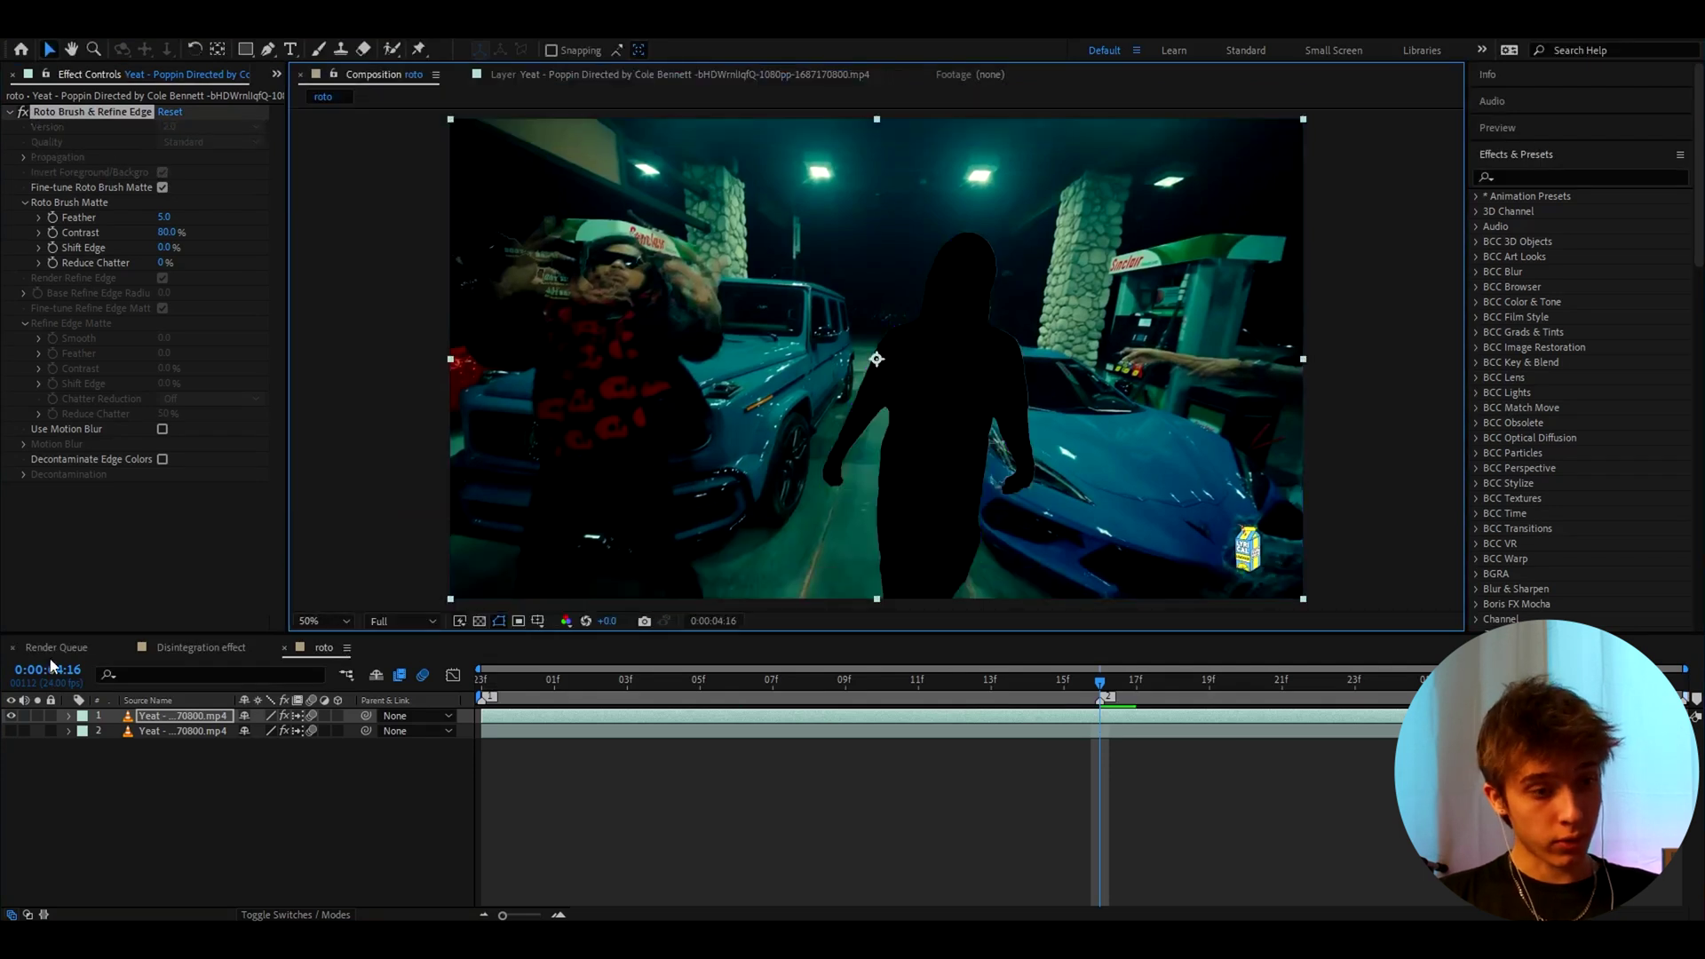
Rename the upper, inverted layer to "bg".
right_click(184, 717)
left_click(210, 685)
type("bg")
key("Return")
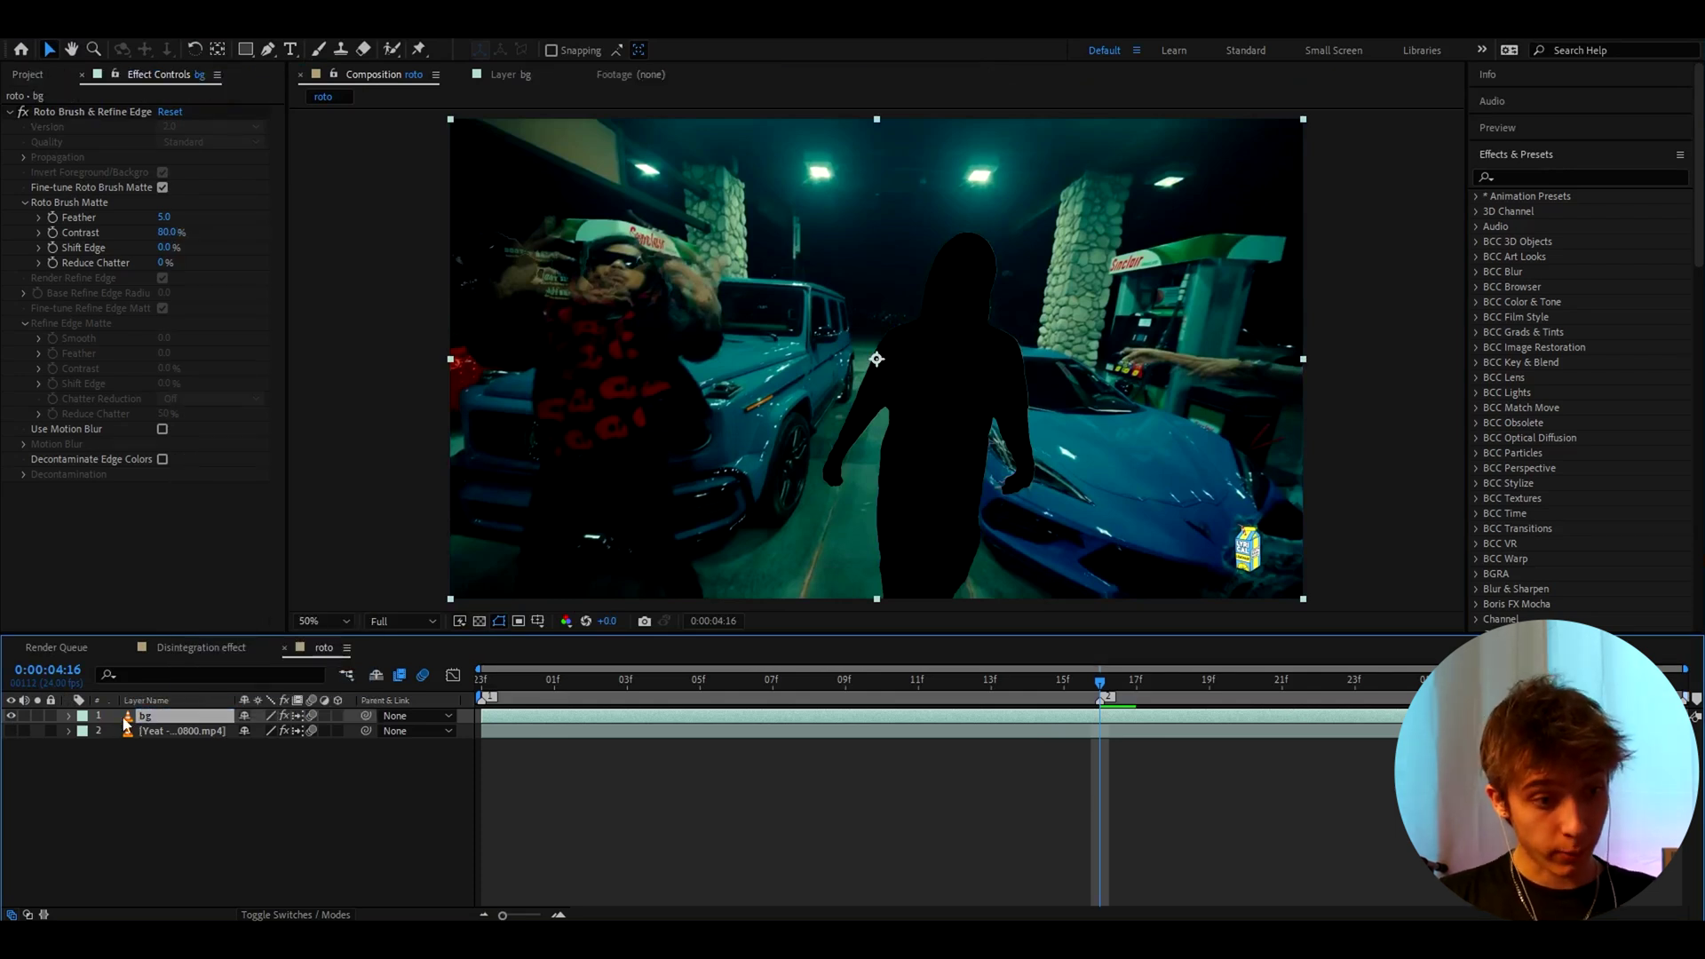
Move the bg layer below the man's cutout layer, showing the cutout and hiding bg.
left_click_drag(129, 717, 142, 742)
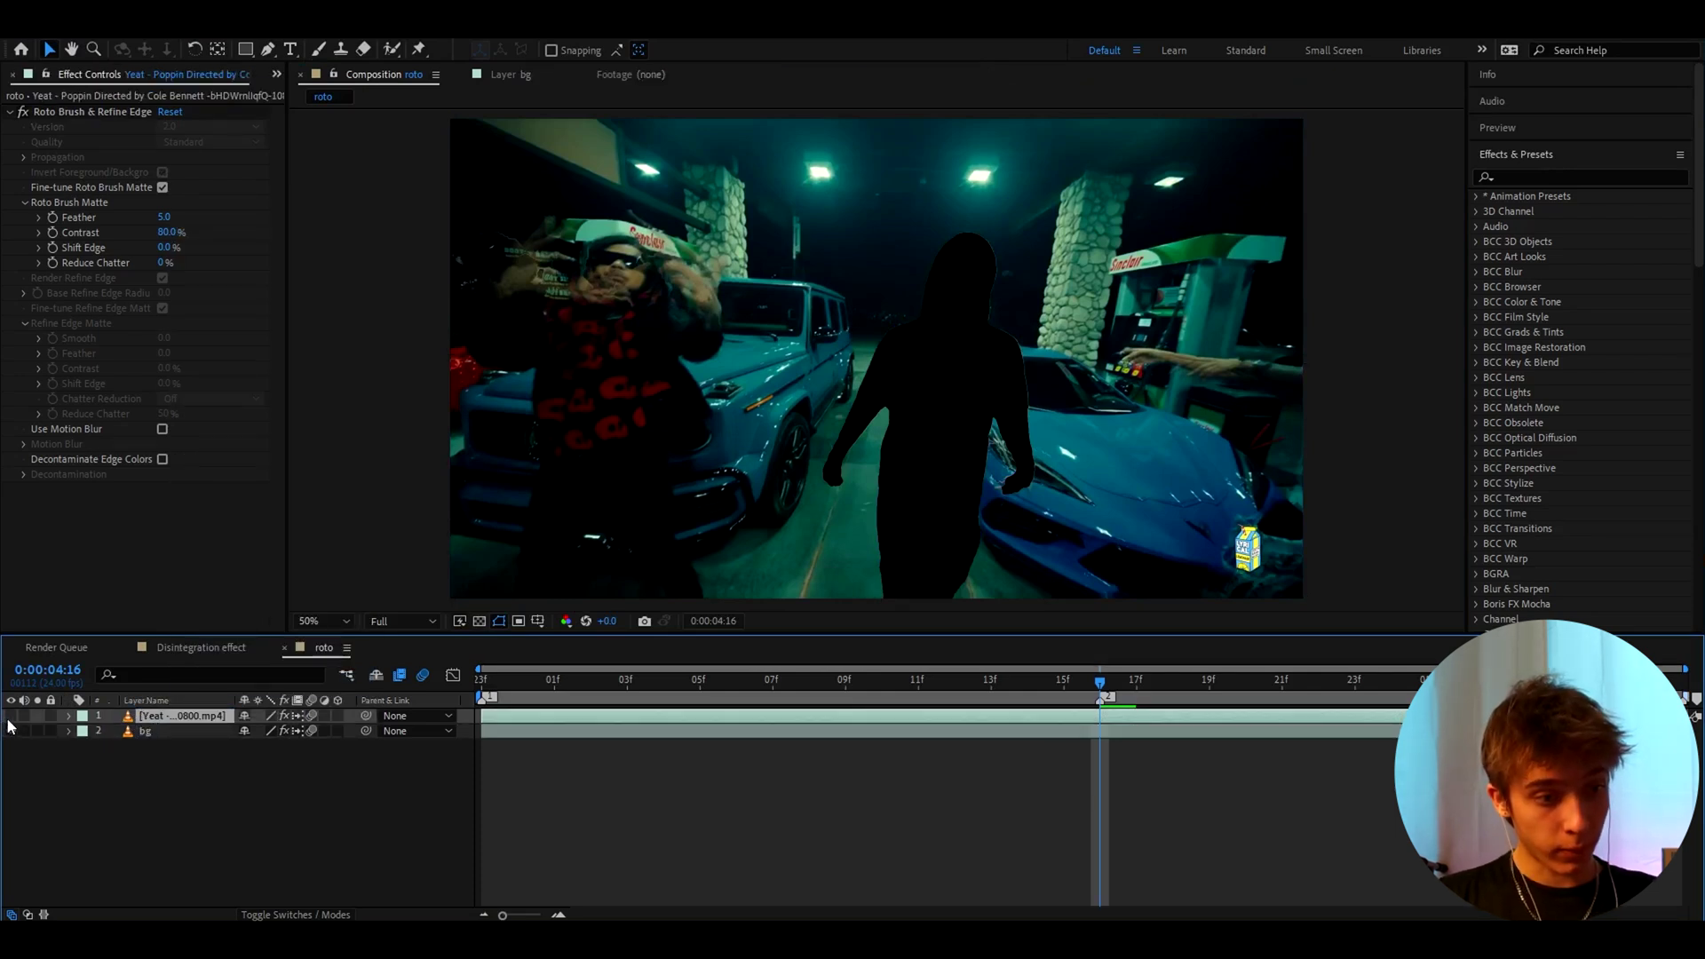
left_click(11, 716)
left_click(11, 731)
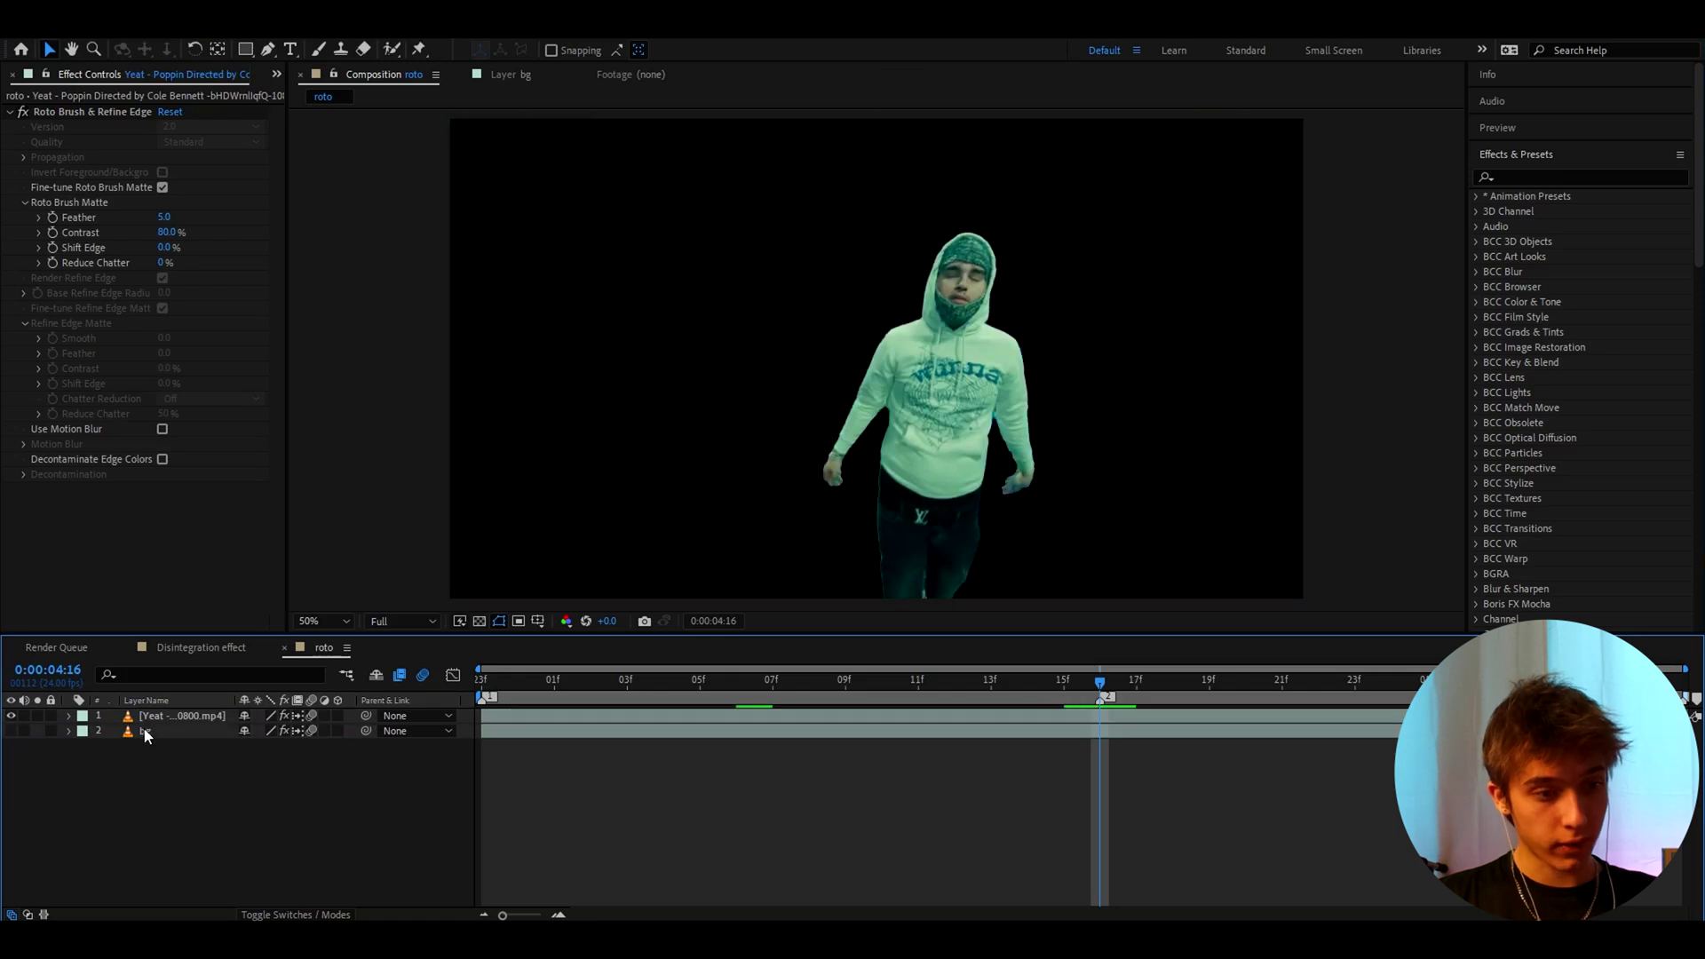
Rename the man's cutout layer to "character" and make the bg layer visible again.
right_click(182, 715)
left_click(235, 684)
type("character")
key("Return")
left_click(11, 731)
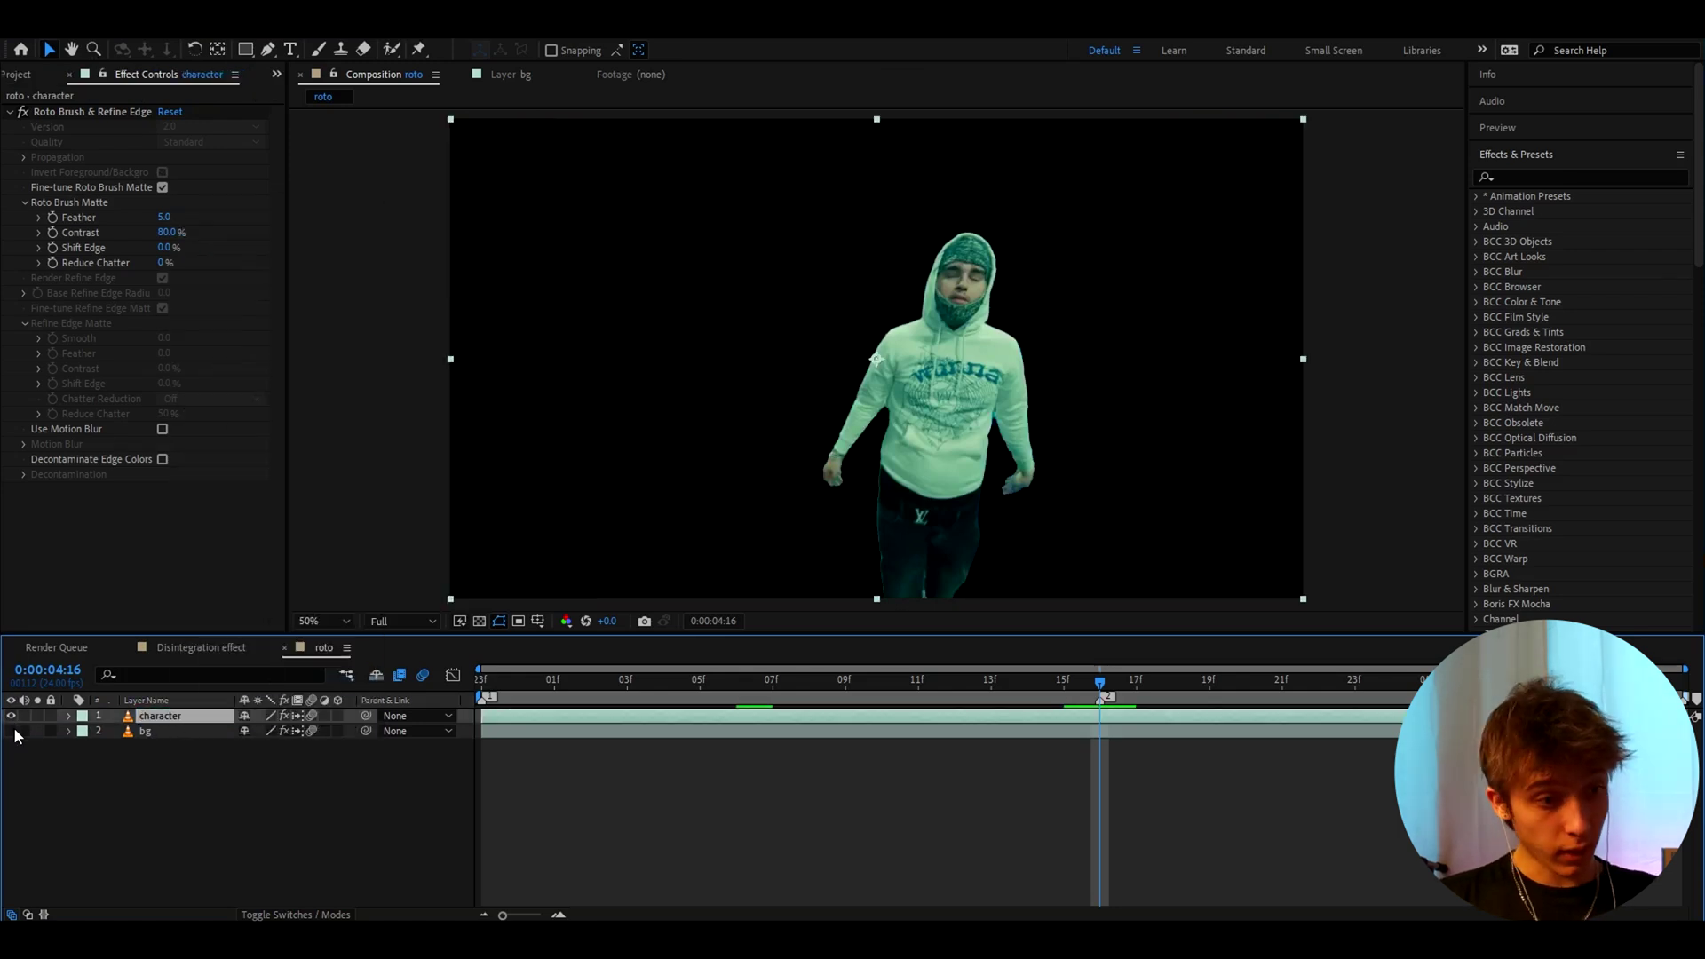
Copy the character and bg layers into the Disintegration effect composition and hide the original clip.
left_click(134, 731, "shift")
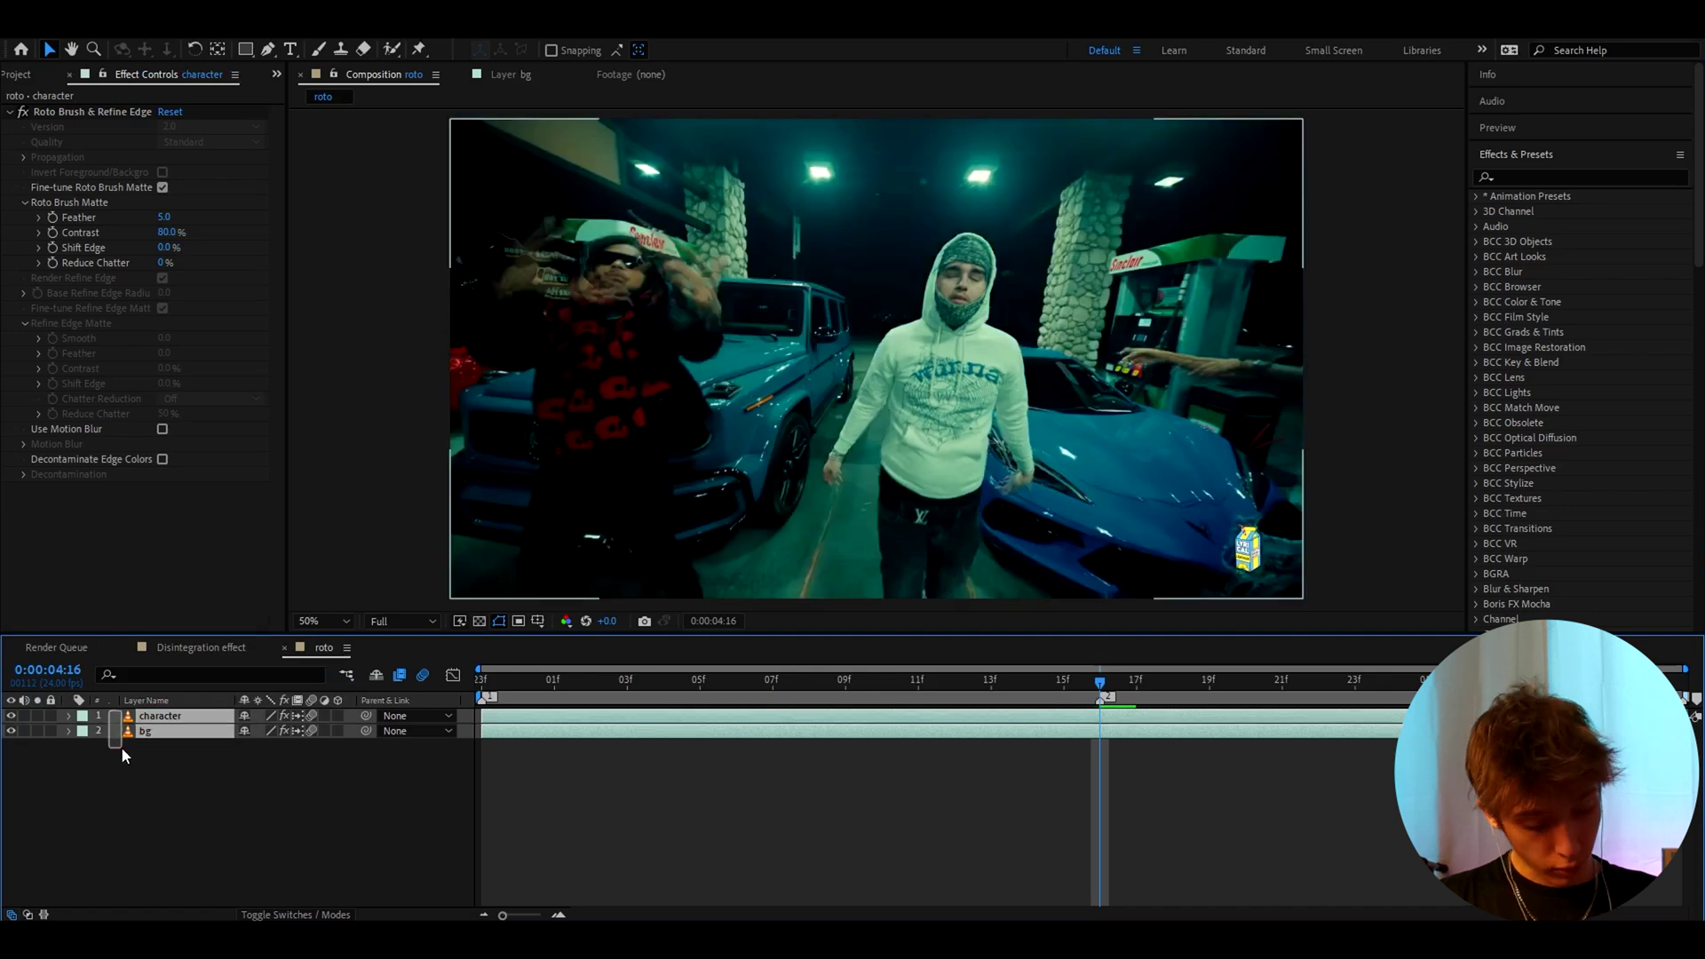
left_click(200, 648)
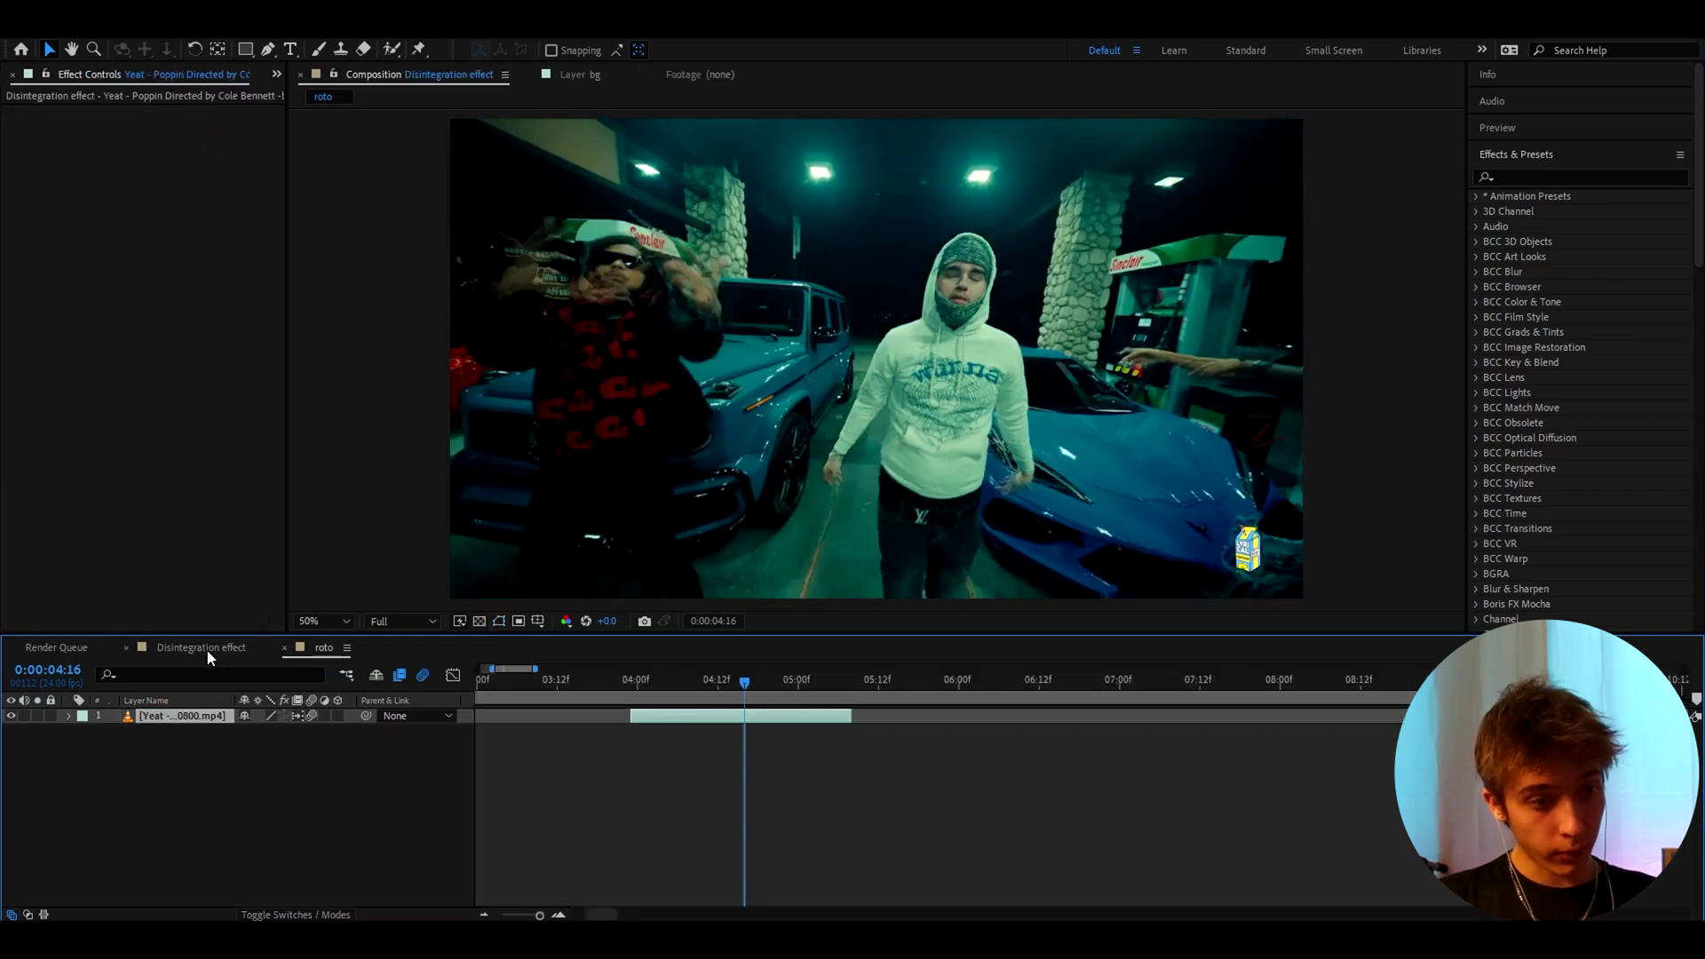
key("ctrl+v")
left_click(10, 746)
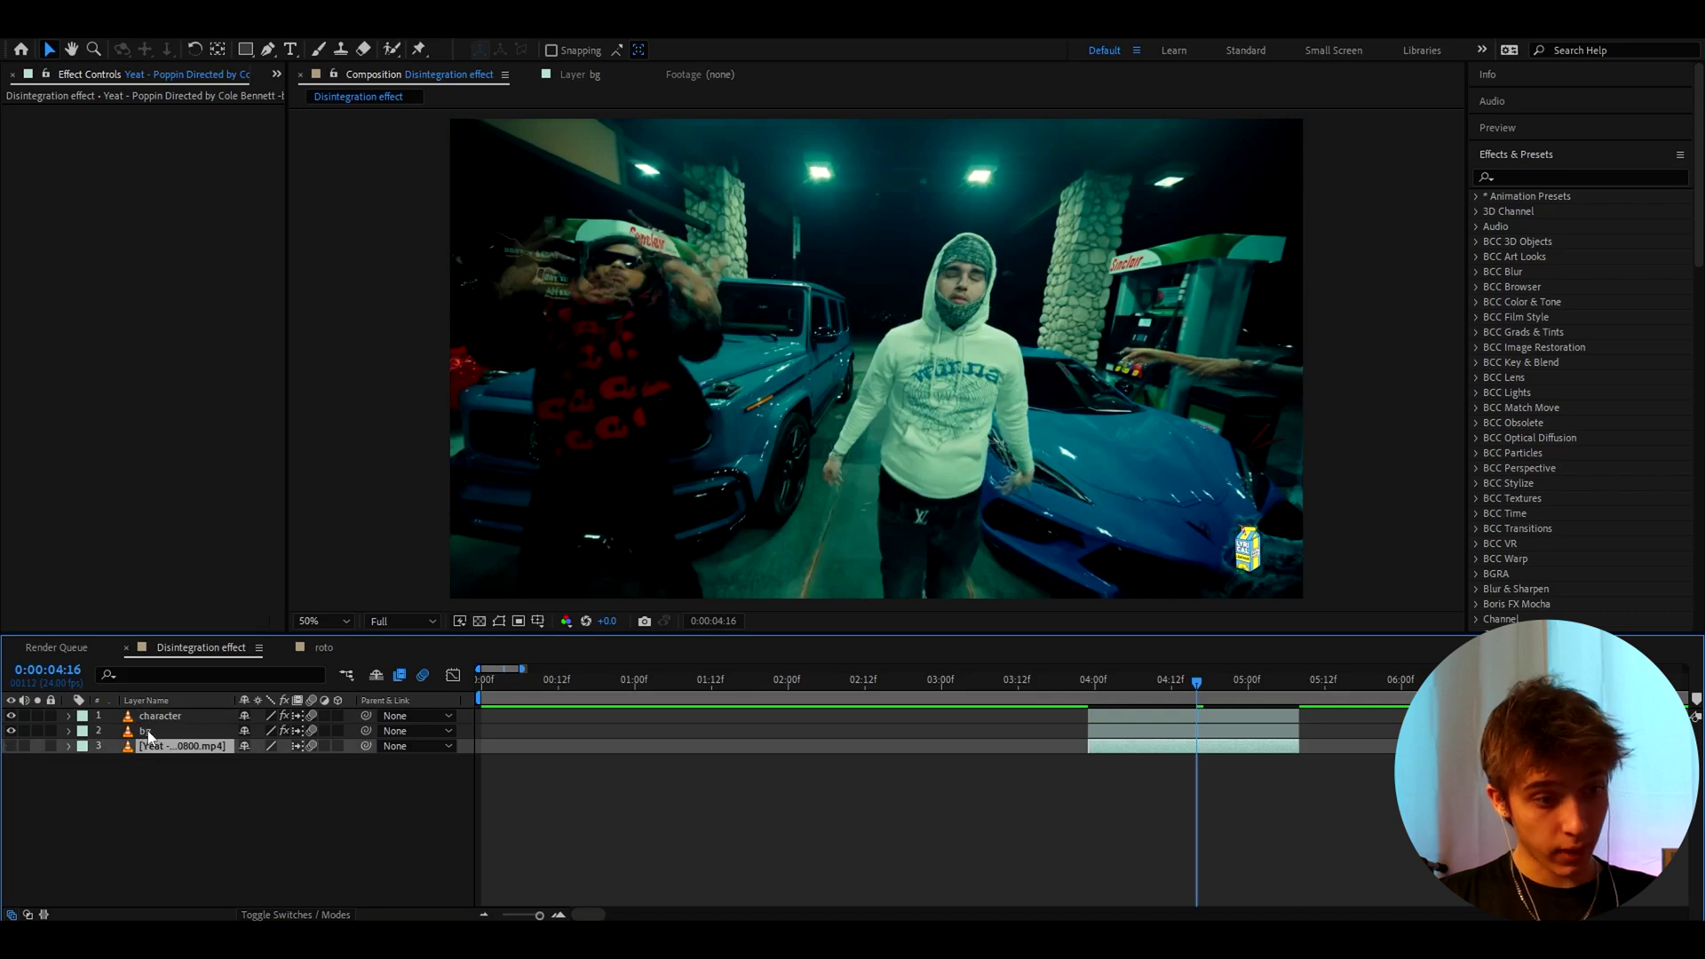
Check the character cutout and background separation by switching the bg layer's visibility off and on.
left_click(145, 731)
left_click(11, 731)
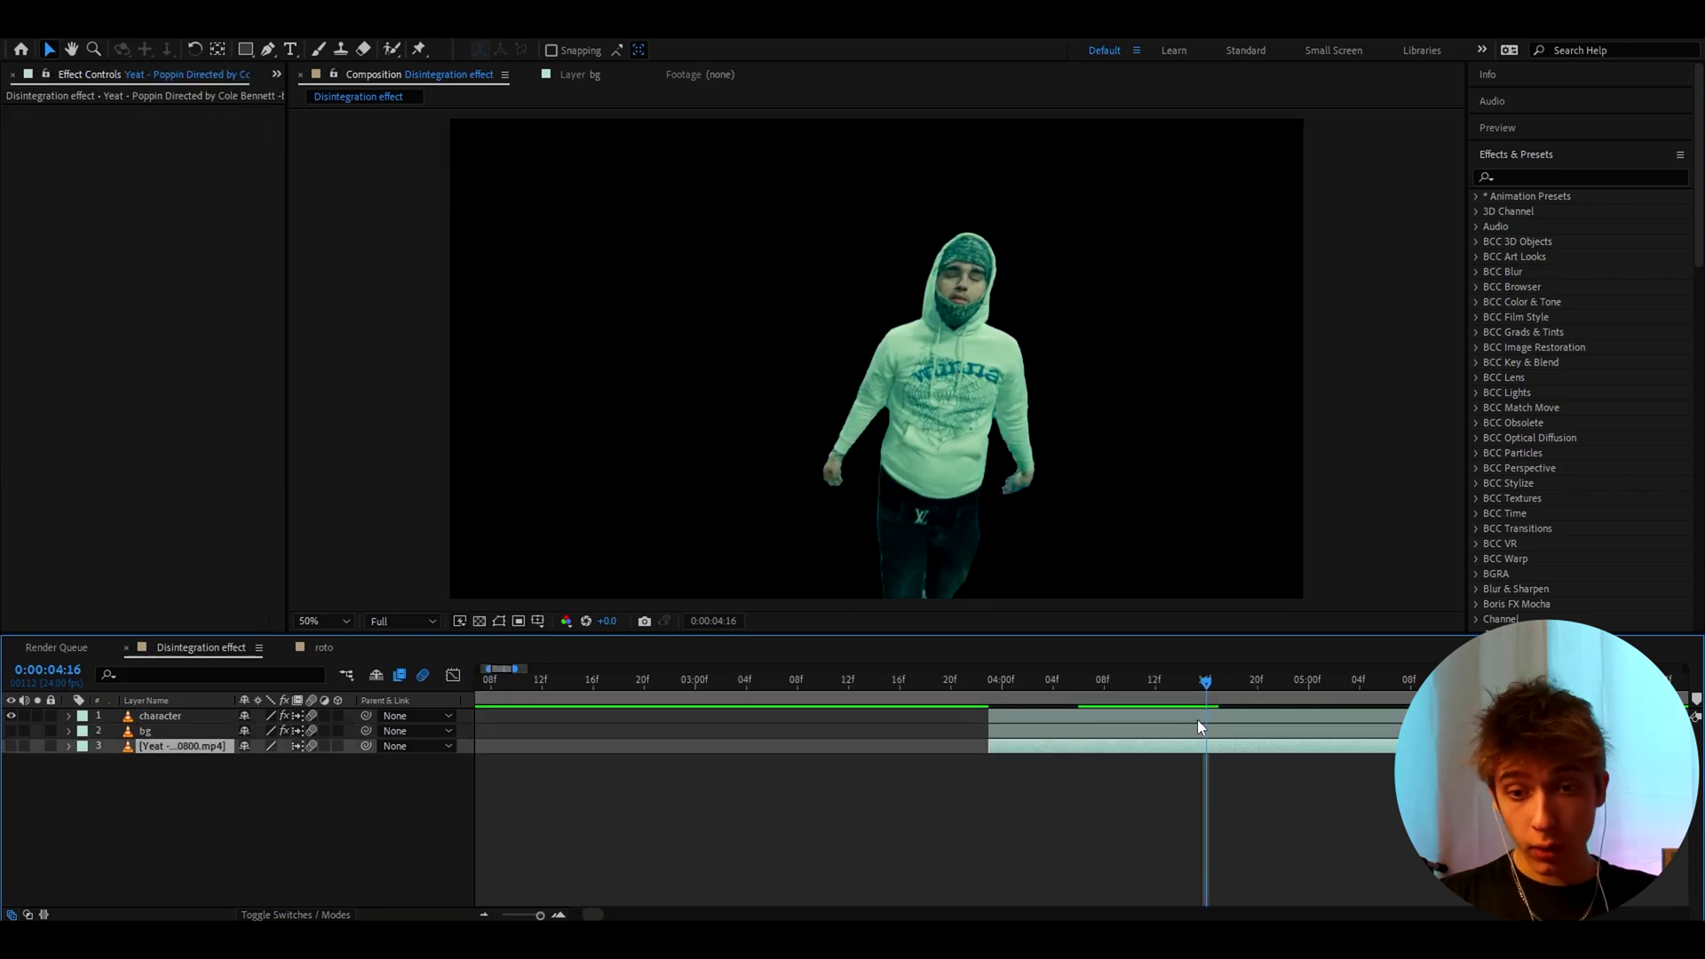
left_click(1197, 717)
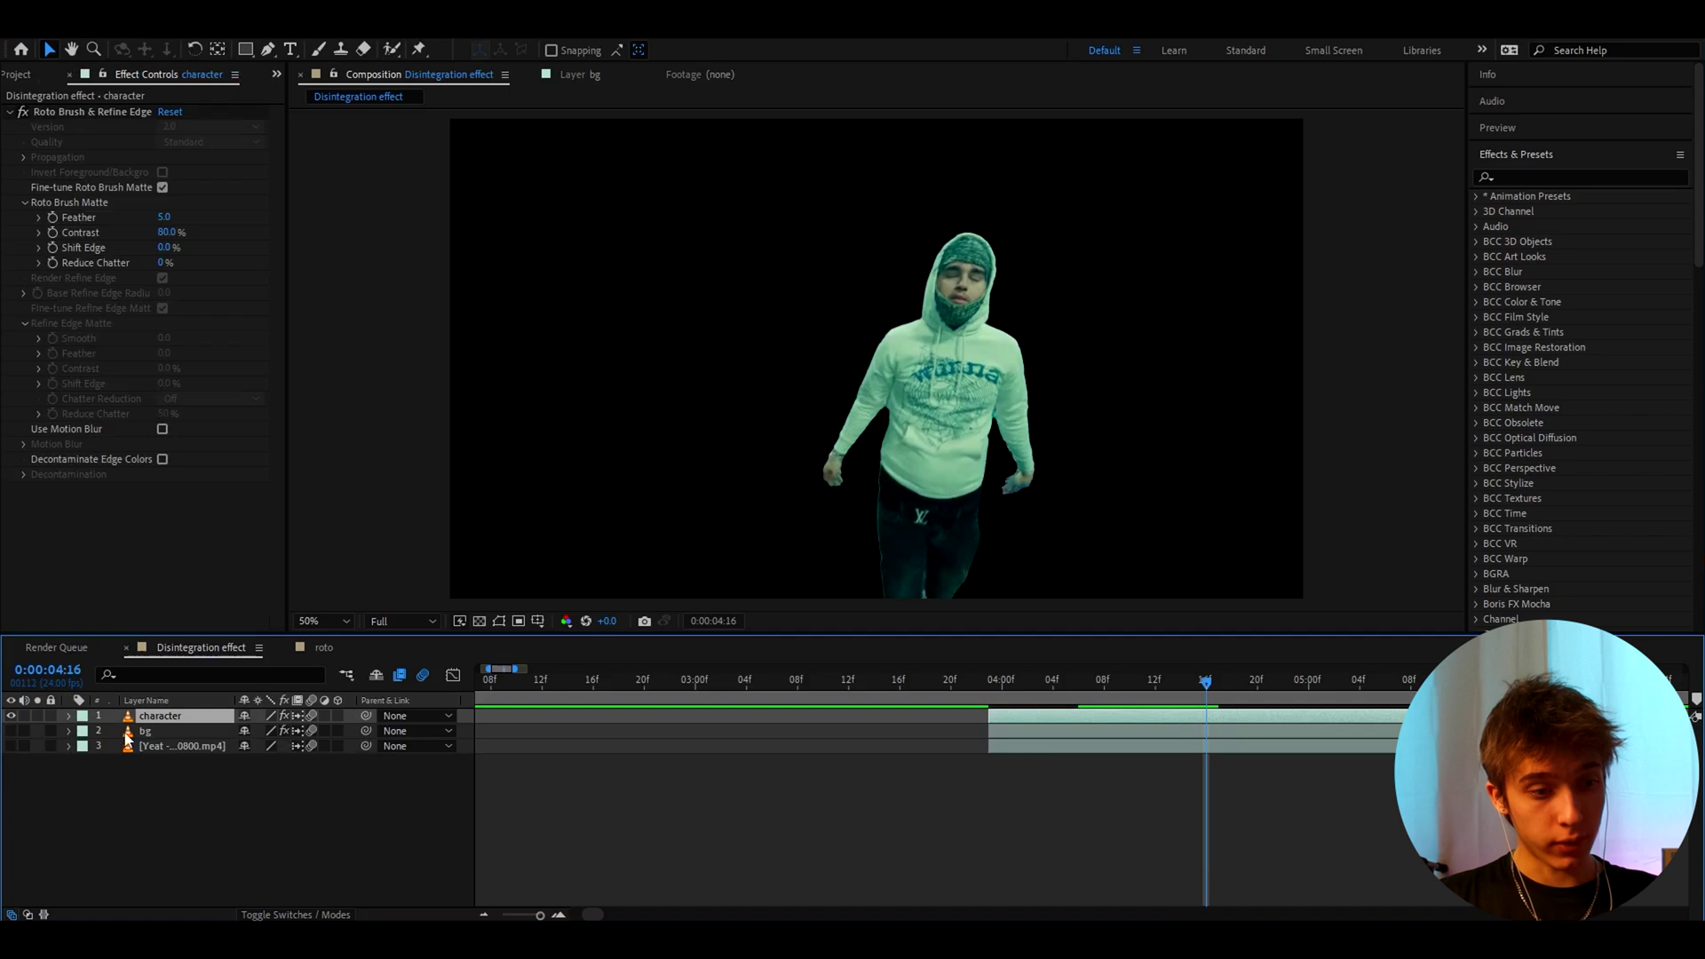
left_click(145, 733)
left_click(11, 731)
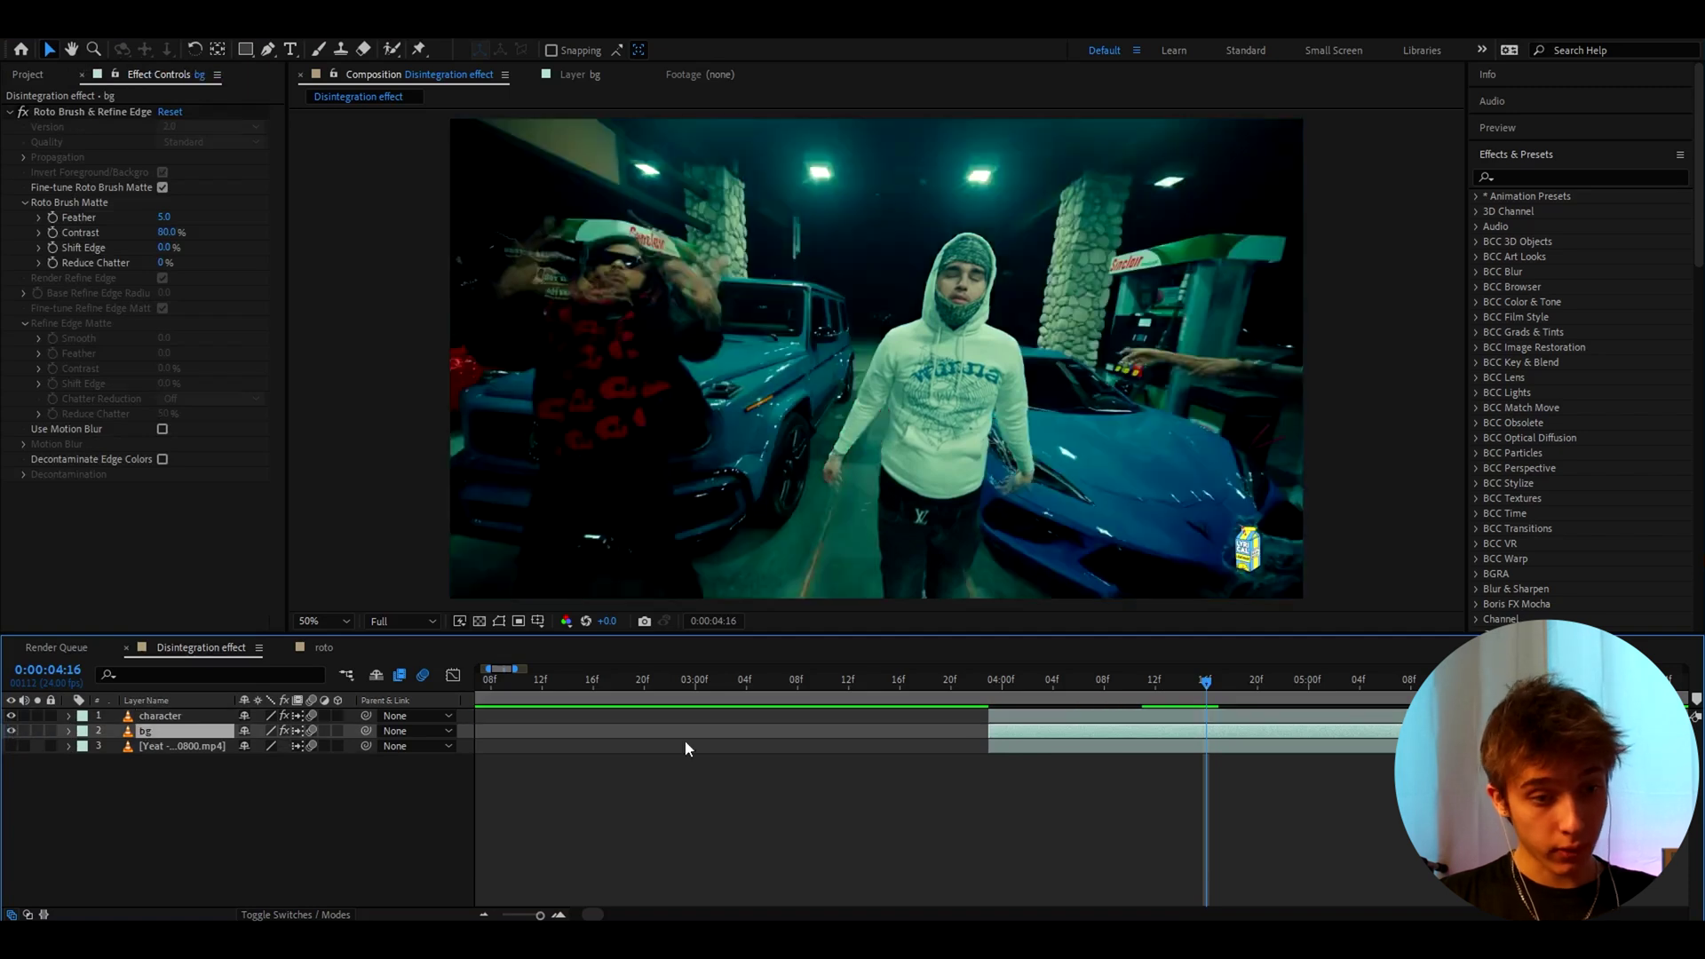
Pre-compose the character layer as "rotobrushed", moving all attributes into the new composition.
left_click(1195, 717)
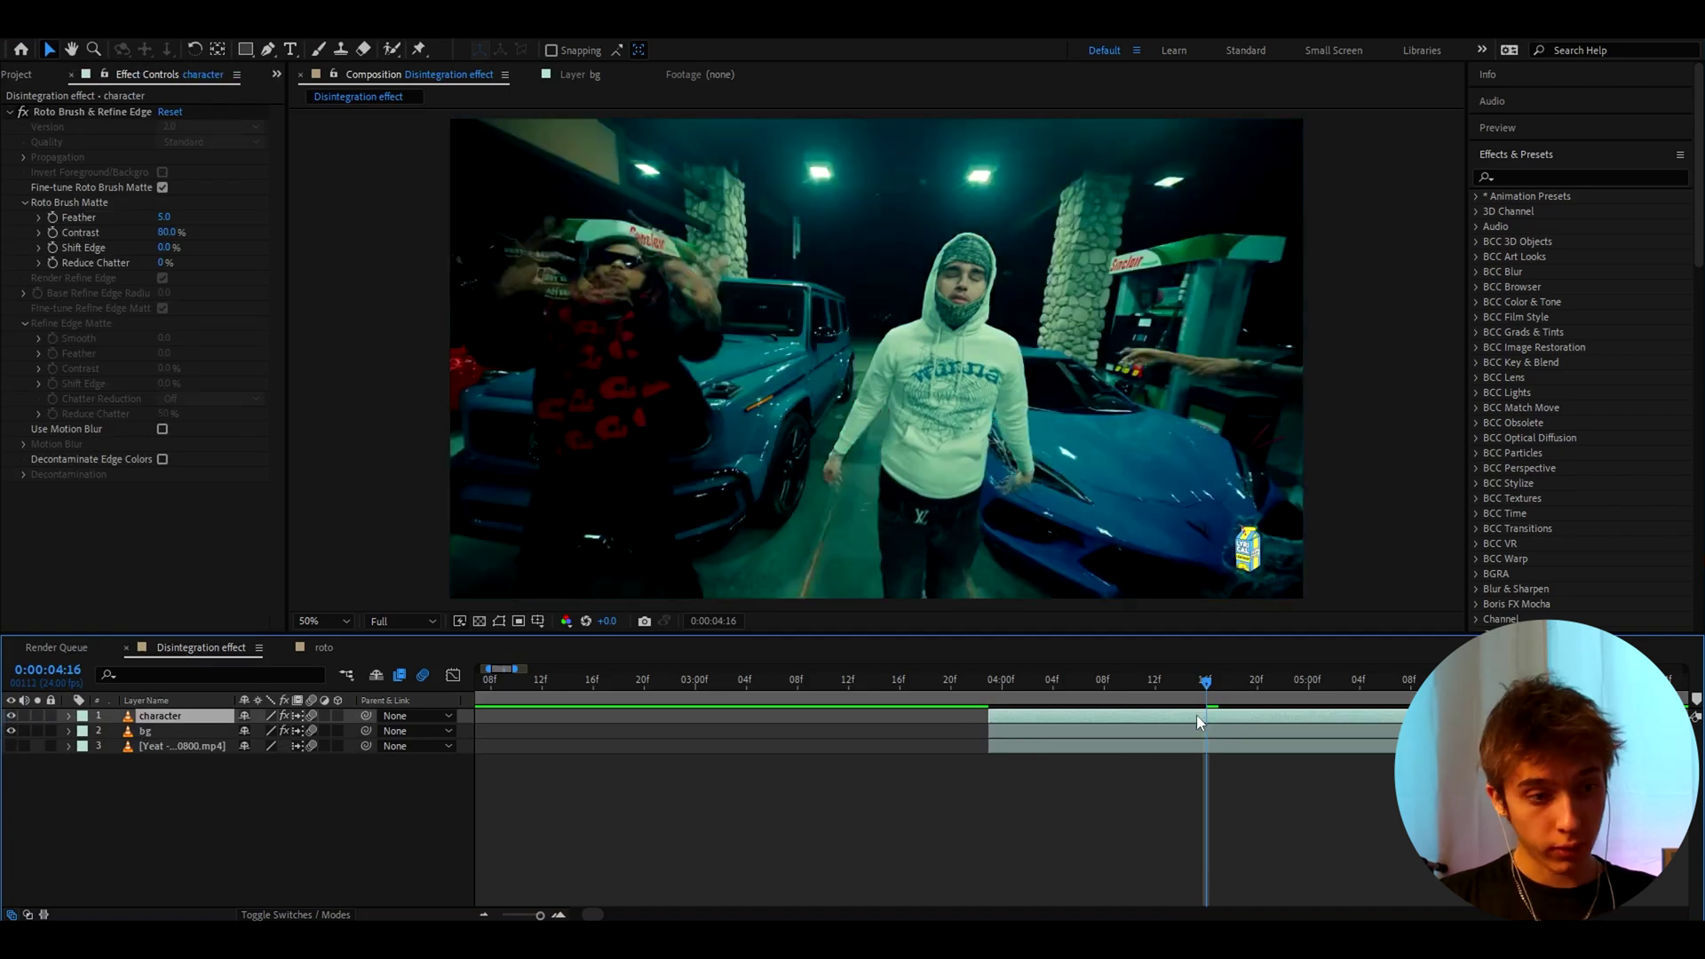
right_click(1196, 716)
left_click(1251, 618)
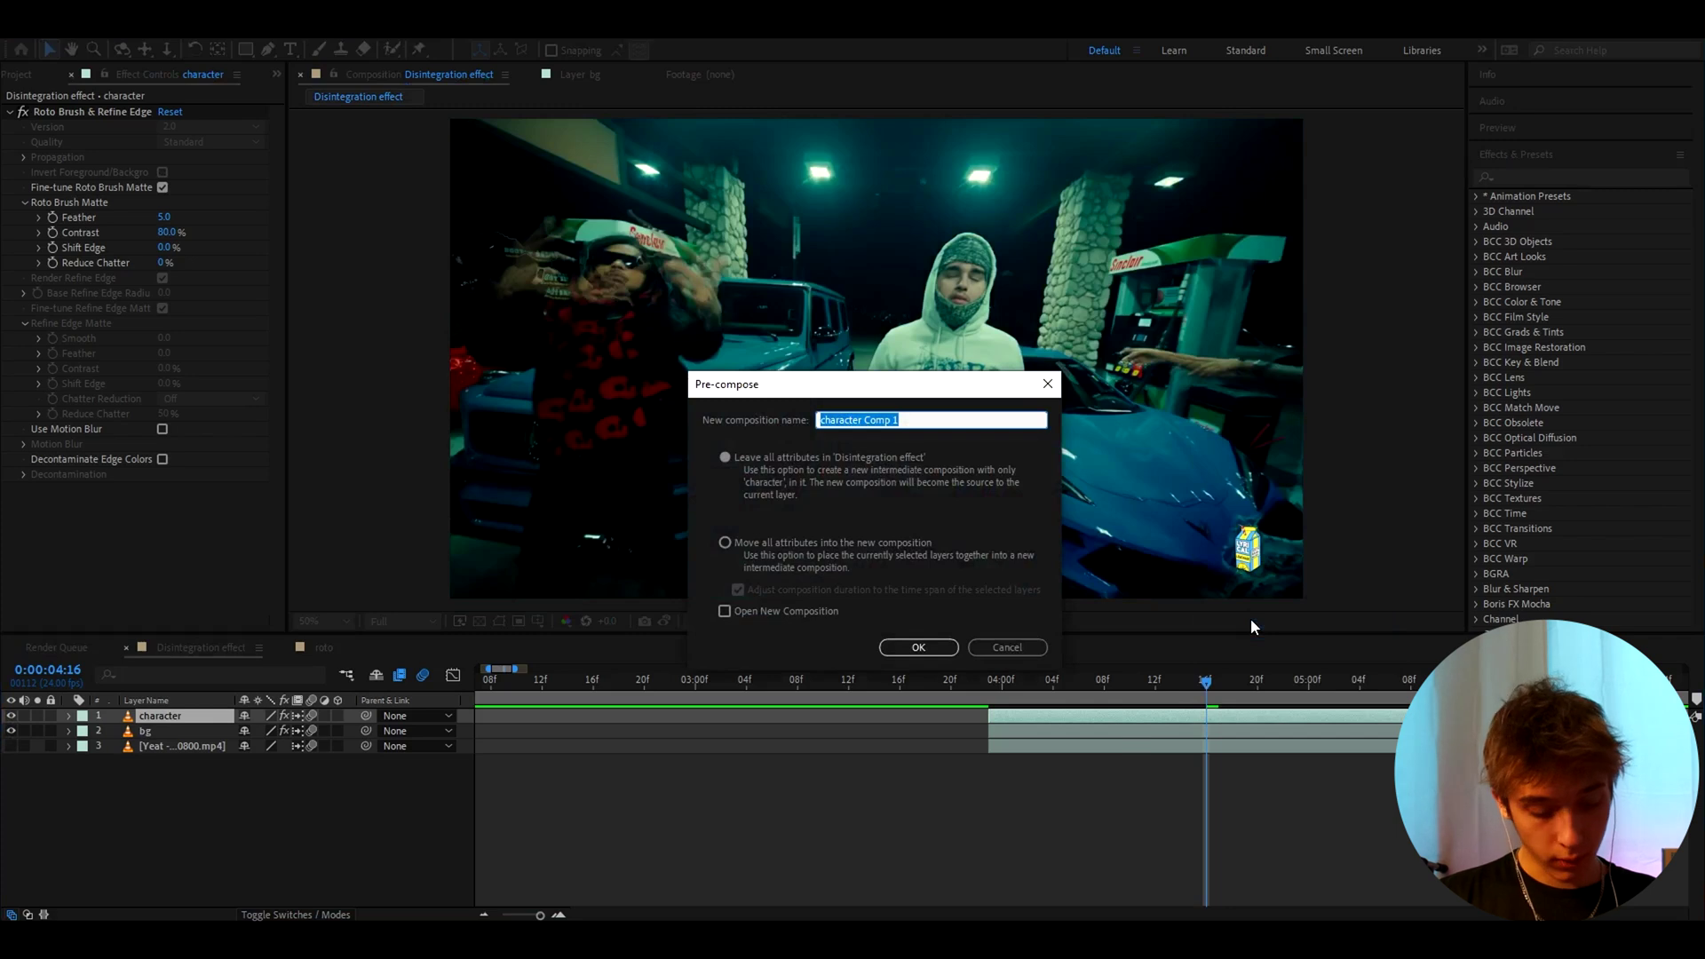
type("rotobrushed")
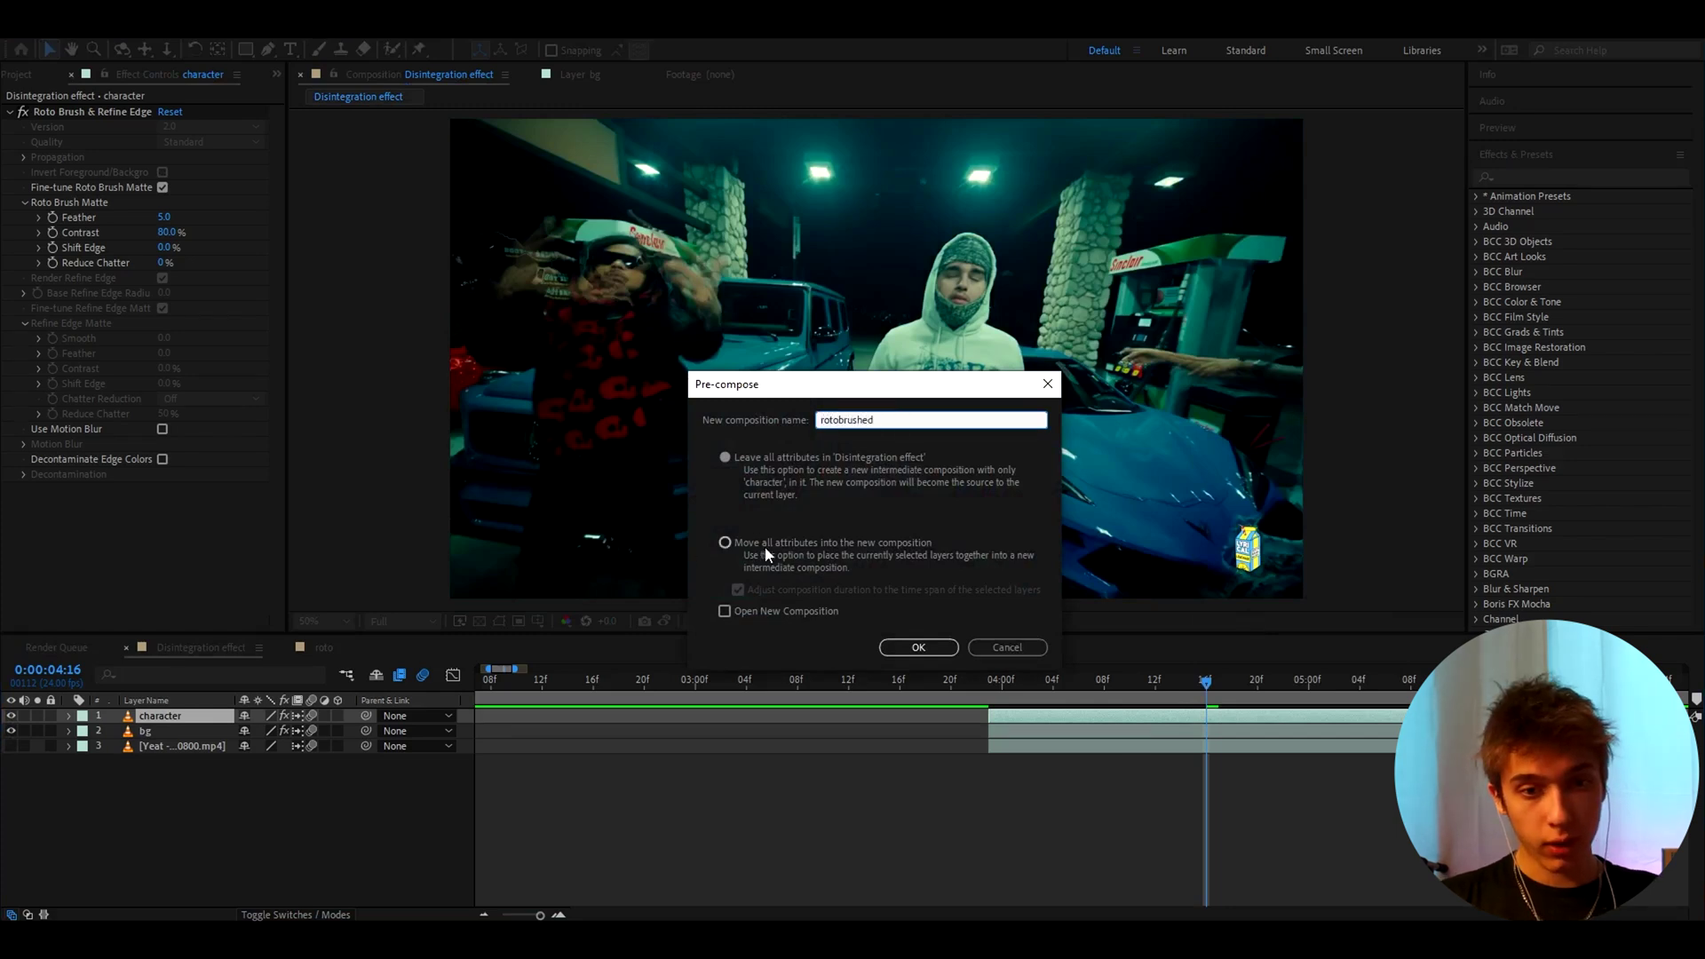
left_click(733, 545)
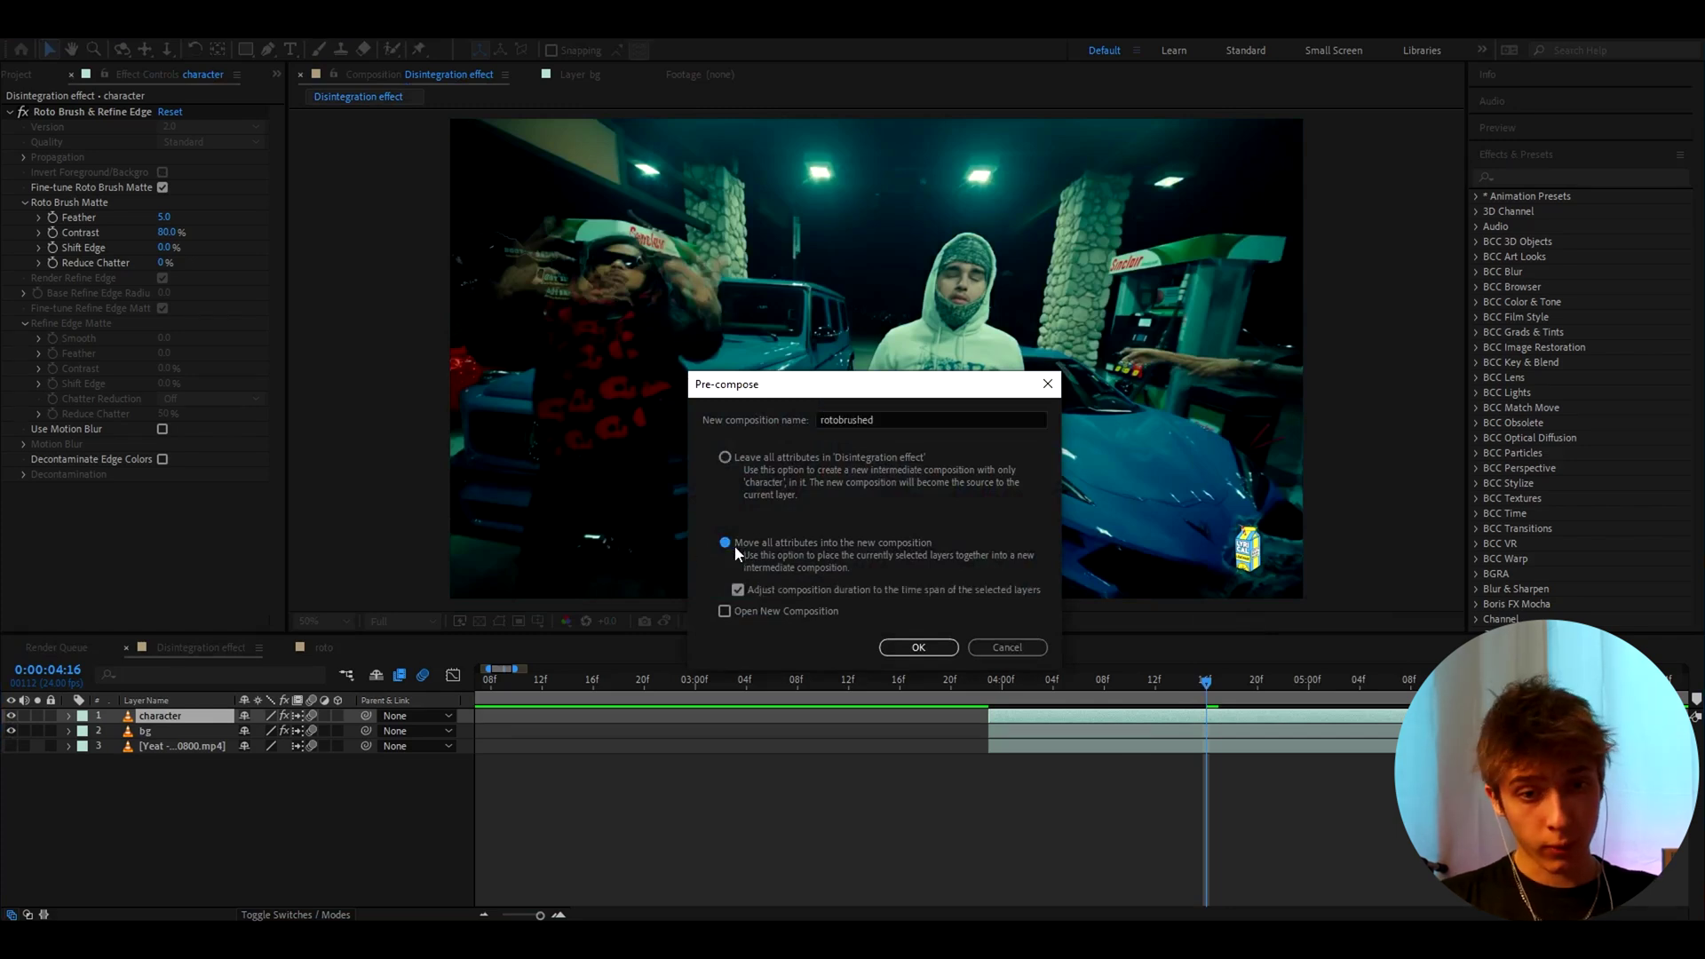
left_click(913, 648)
Apply Card Dance to the rotobrushed layer and set its Rows and Columns to 150 each.
key("ctrl+space")
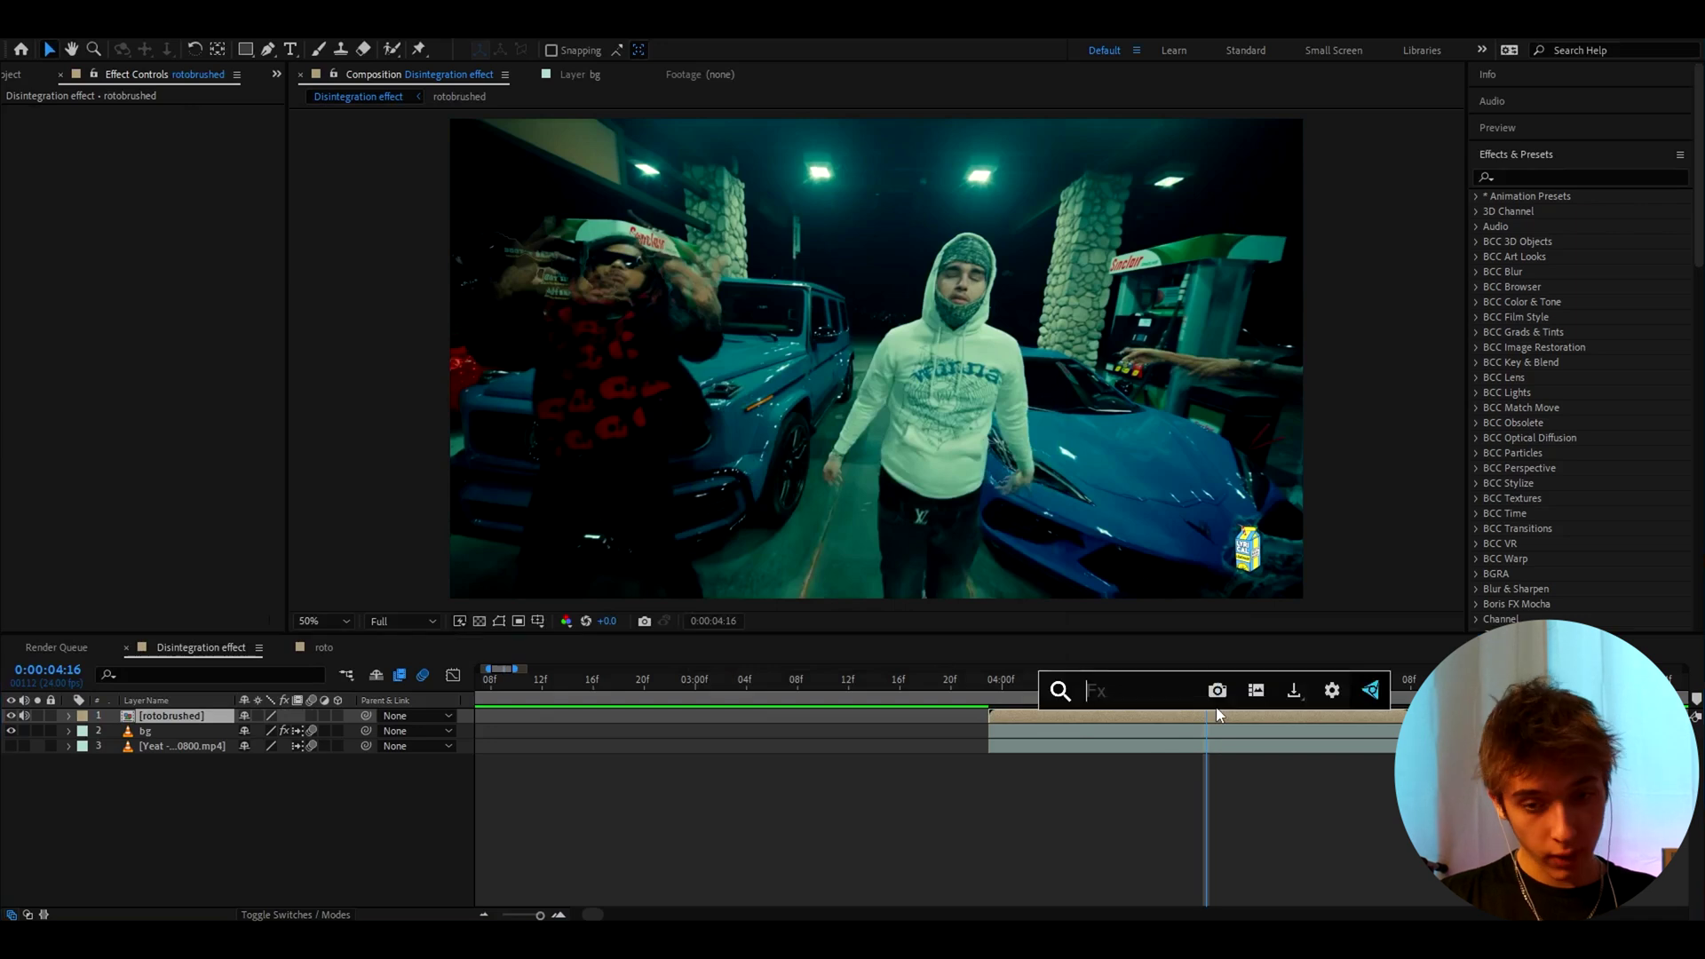
type("card da")
left_click(1132, 744)
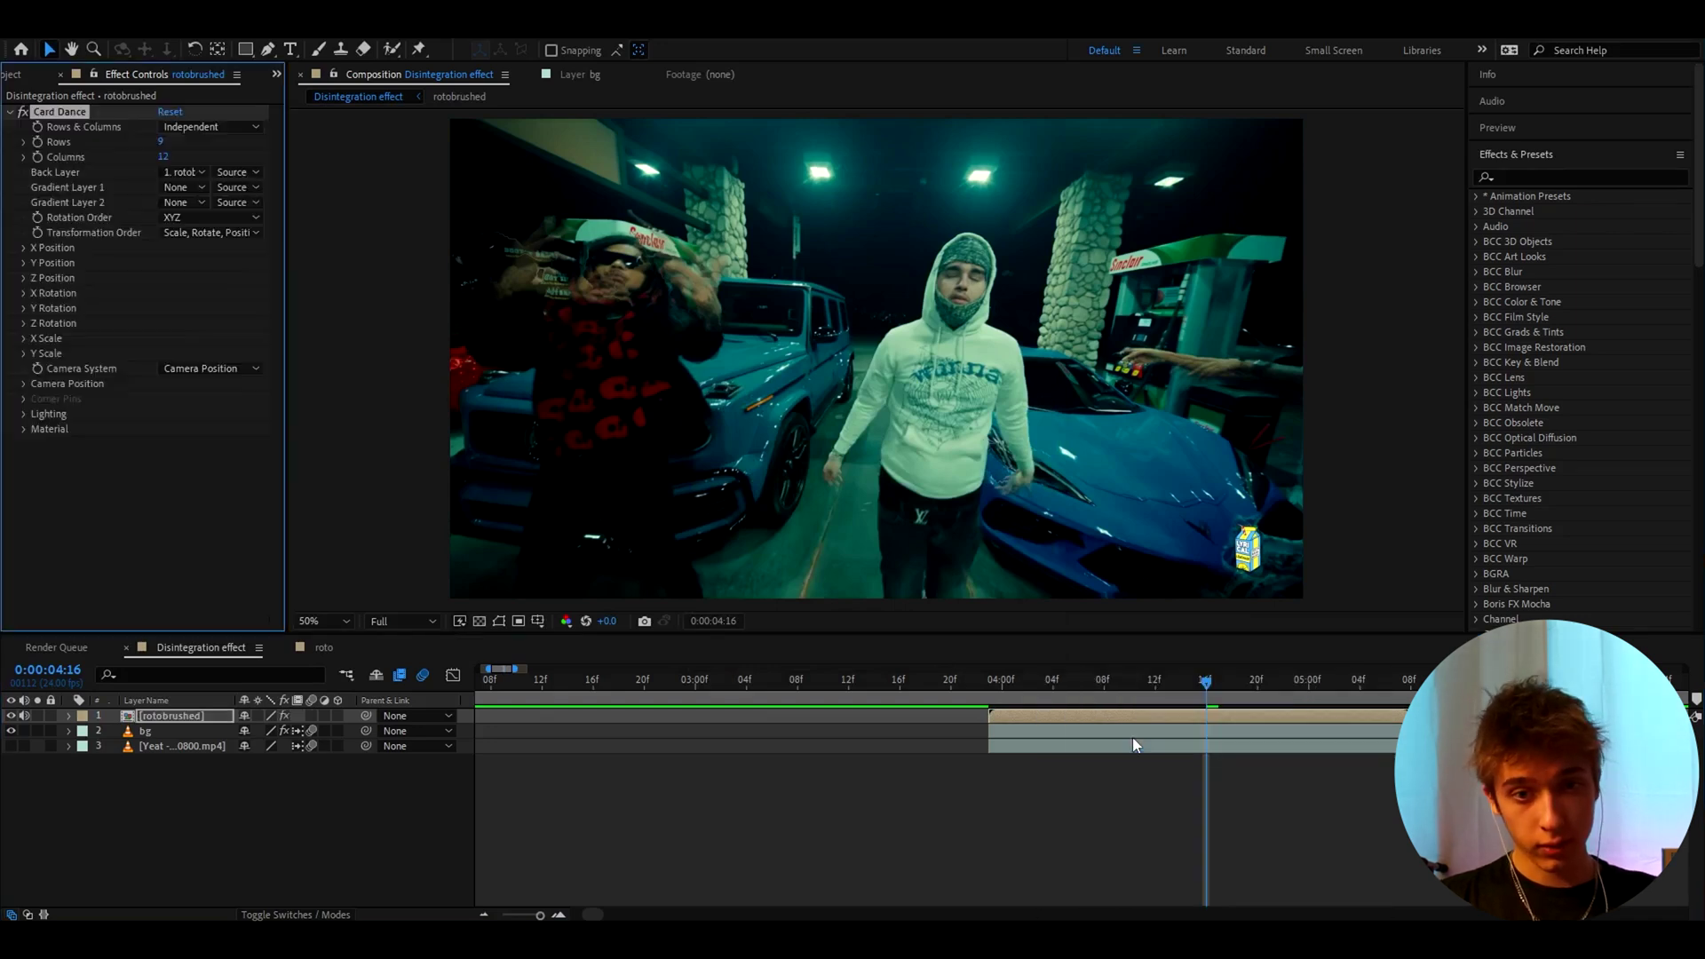
left_click(163, 141)
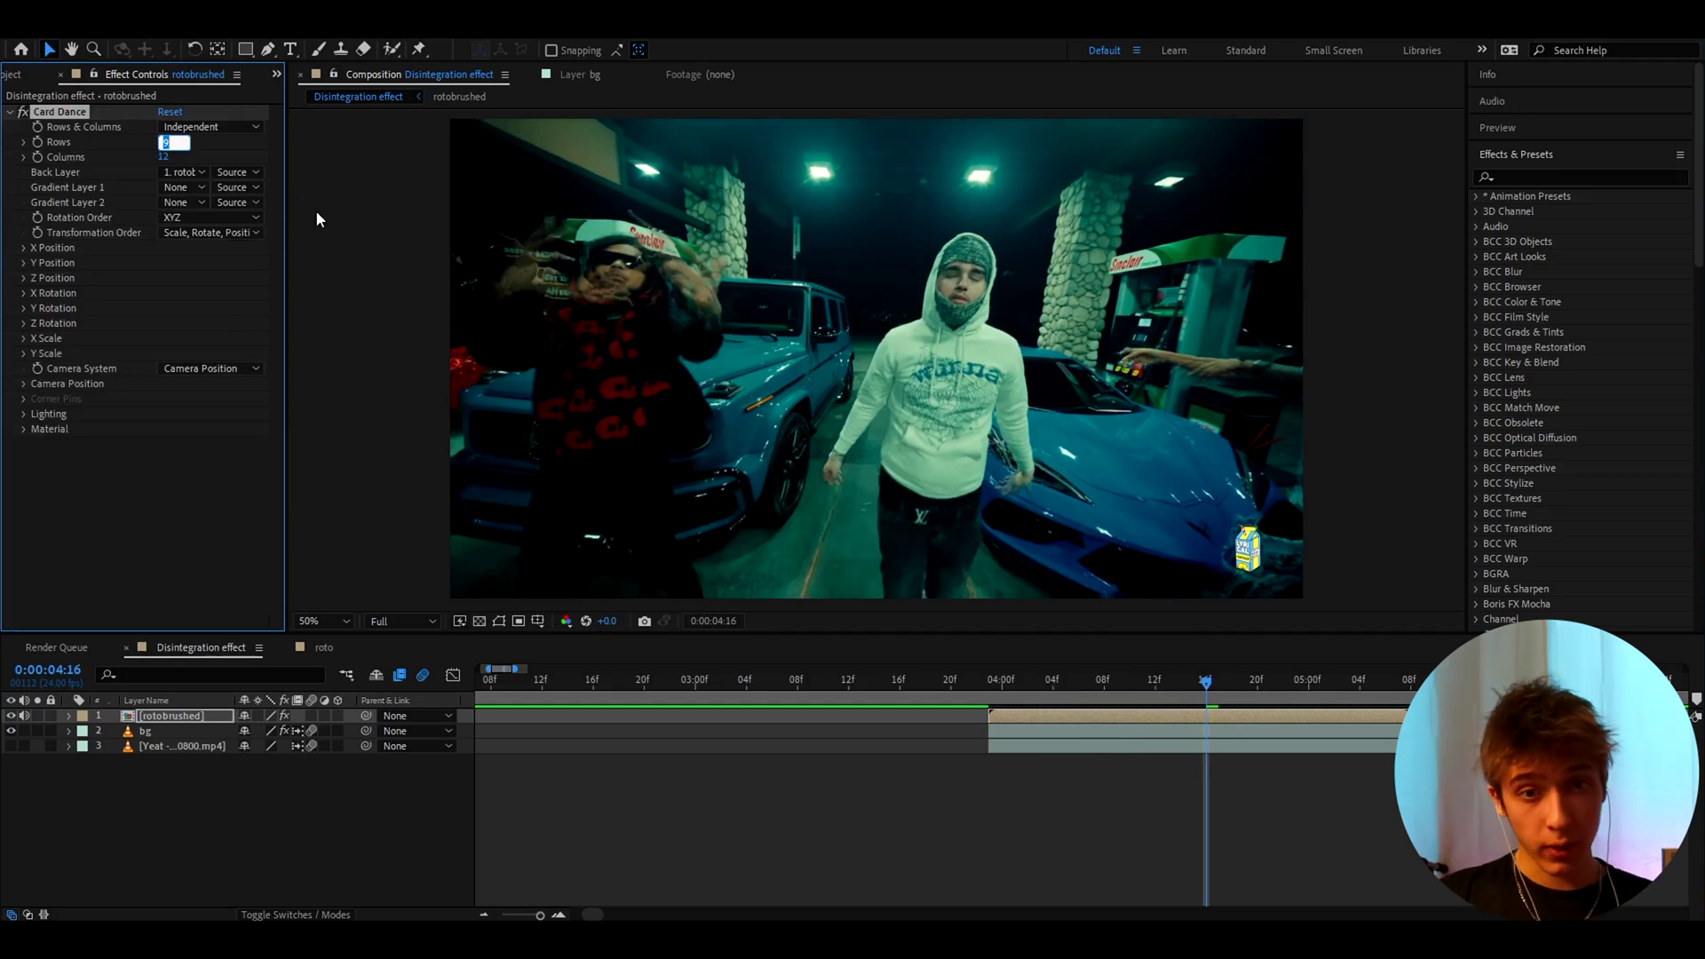
type("150")
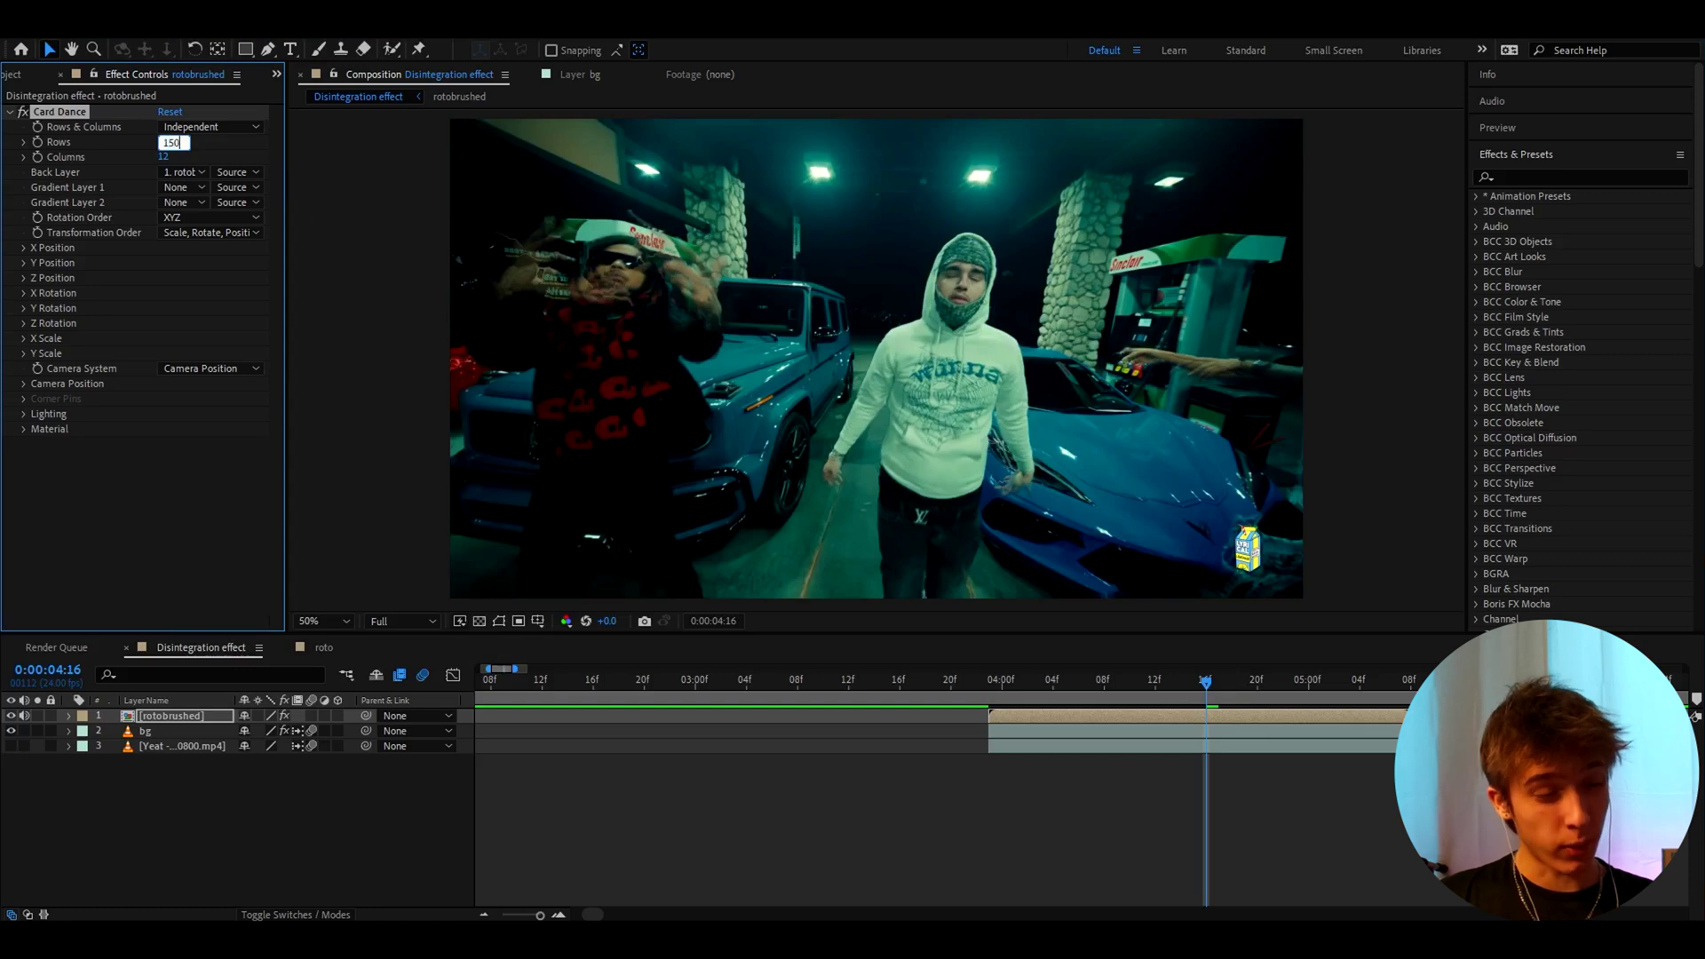
key("Return")
left_click(171, 157)
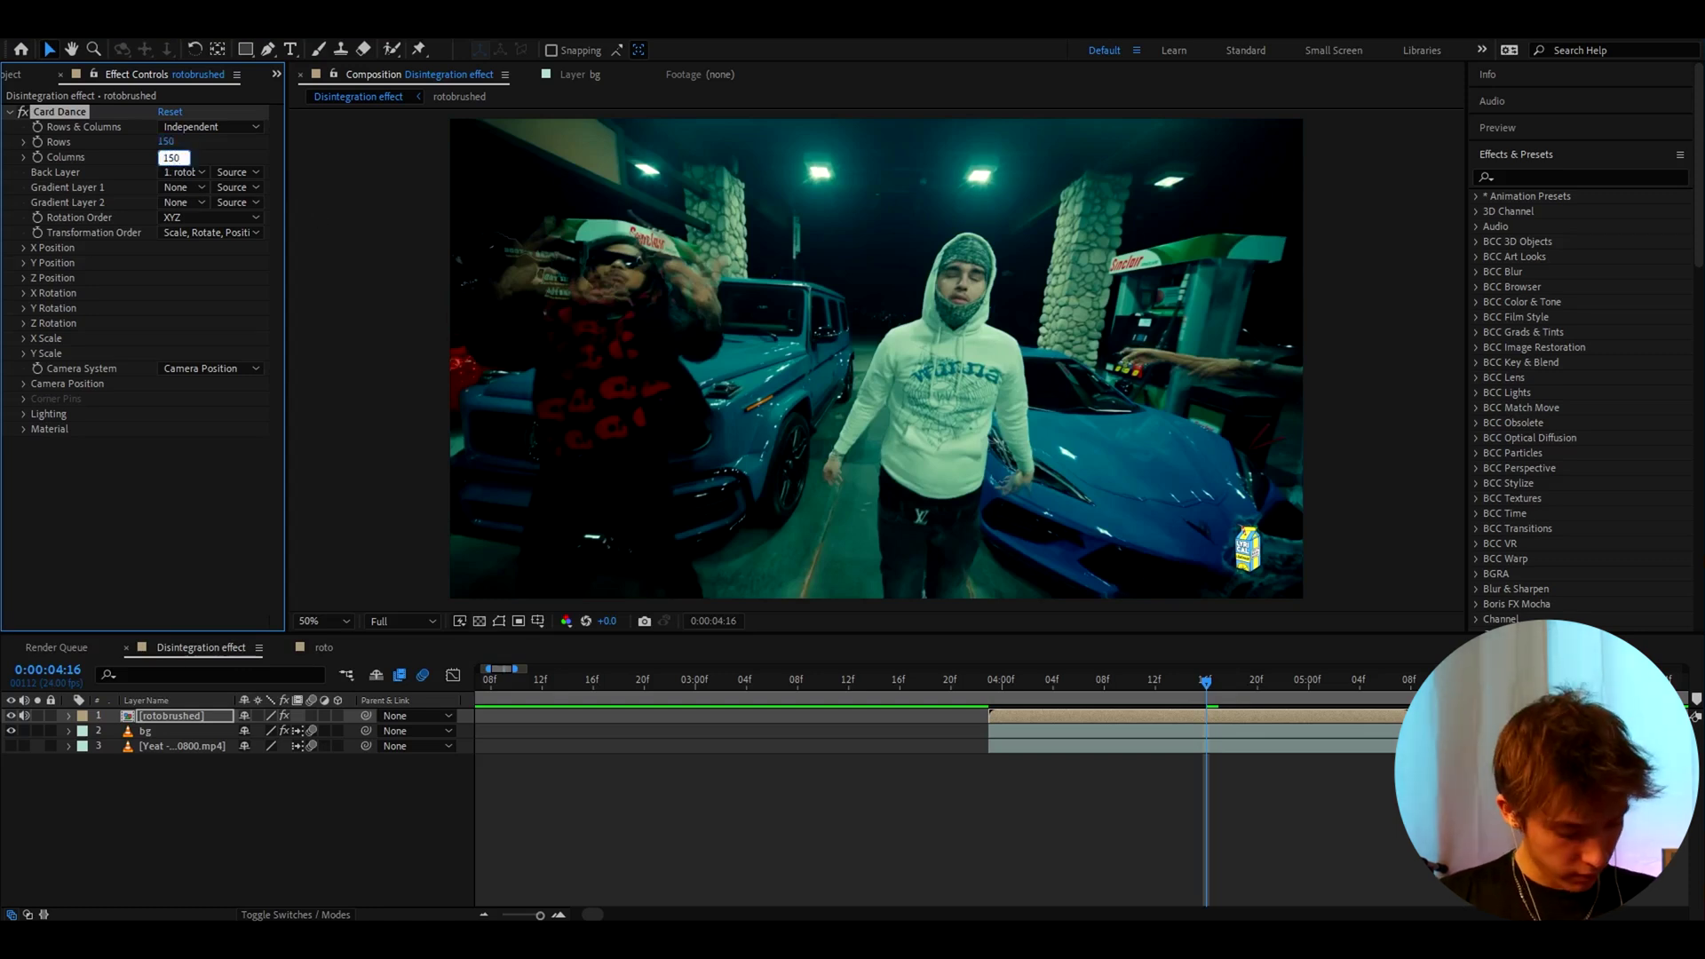
type("150")
key("Return")
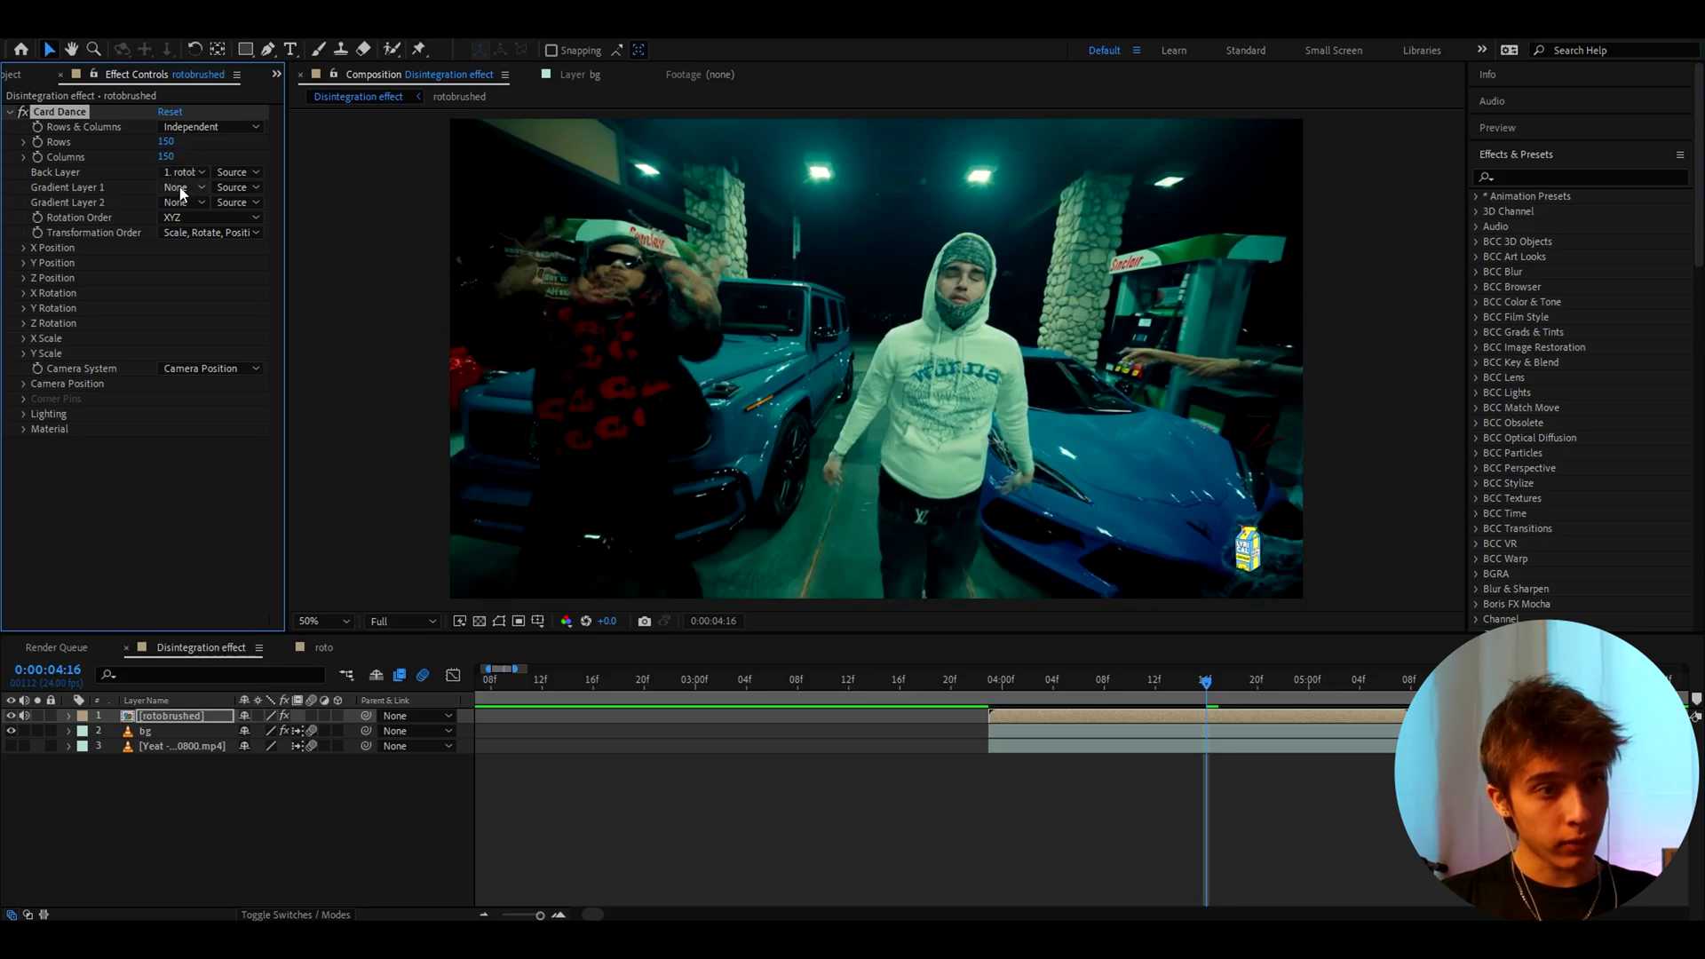
Set Card Dance's Gradient Layer 1 to the rotobrushed layer, leaving Gradient Layer 2 at None.
left_click(177, 187)
left_click(199, 234)
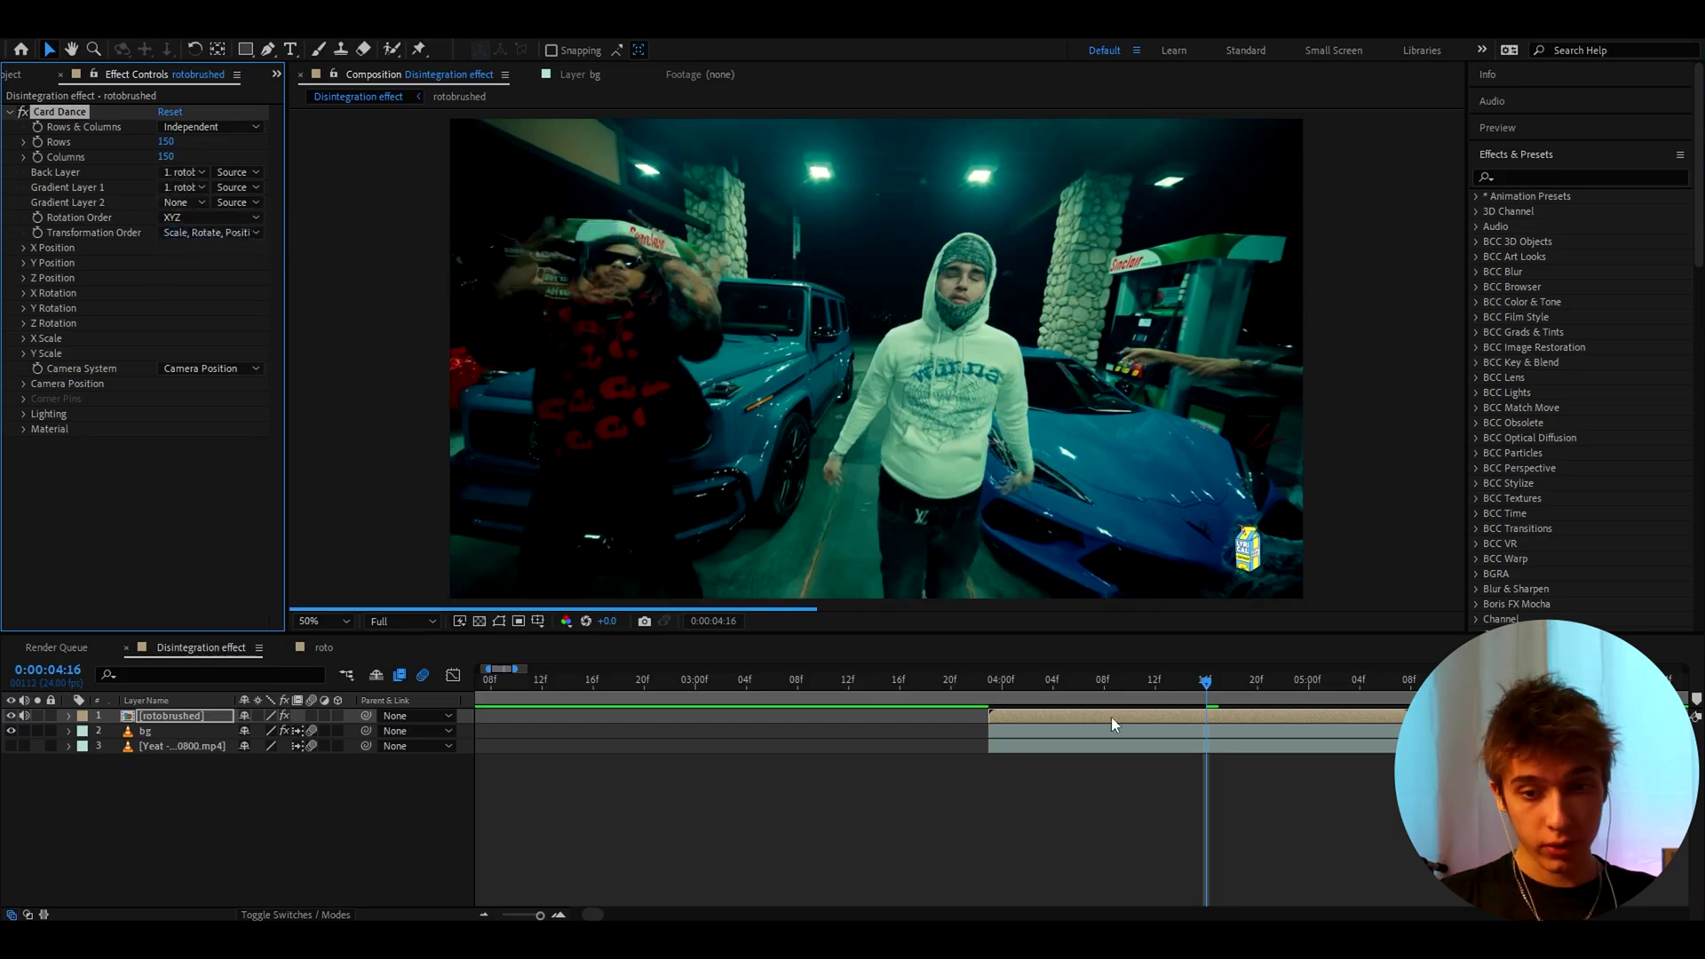
left_click(180, 187)
left_click(201, 208)
left_click(178, 203)
left_click(123, 205)
Set the Card Dance Z Position source to Intensity H Slope 1, after trying Intensity 1.
left_click(24, 279)
left_click(217, 296)
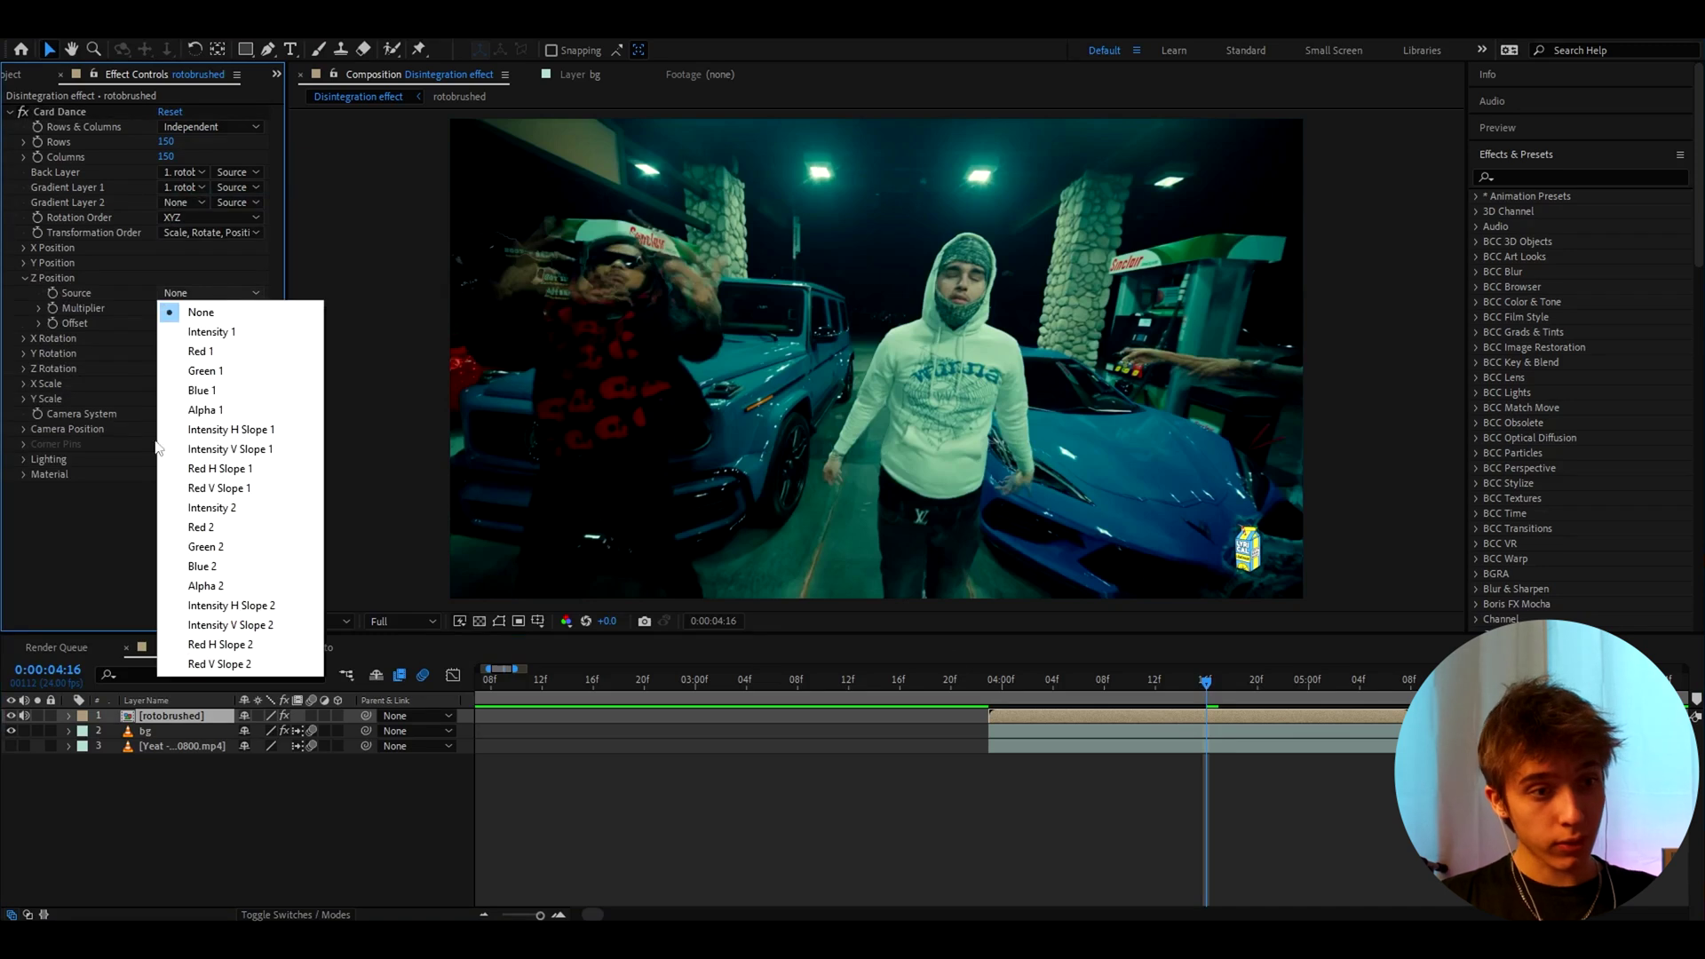
left_click(195, 333)
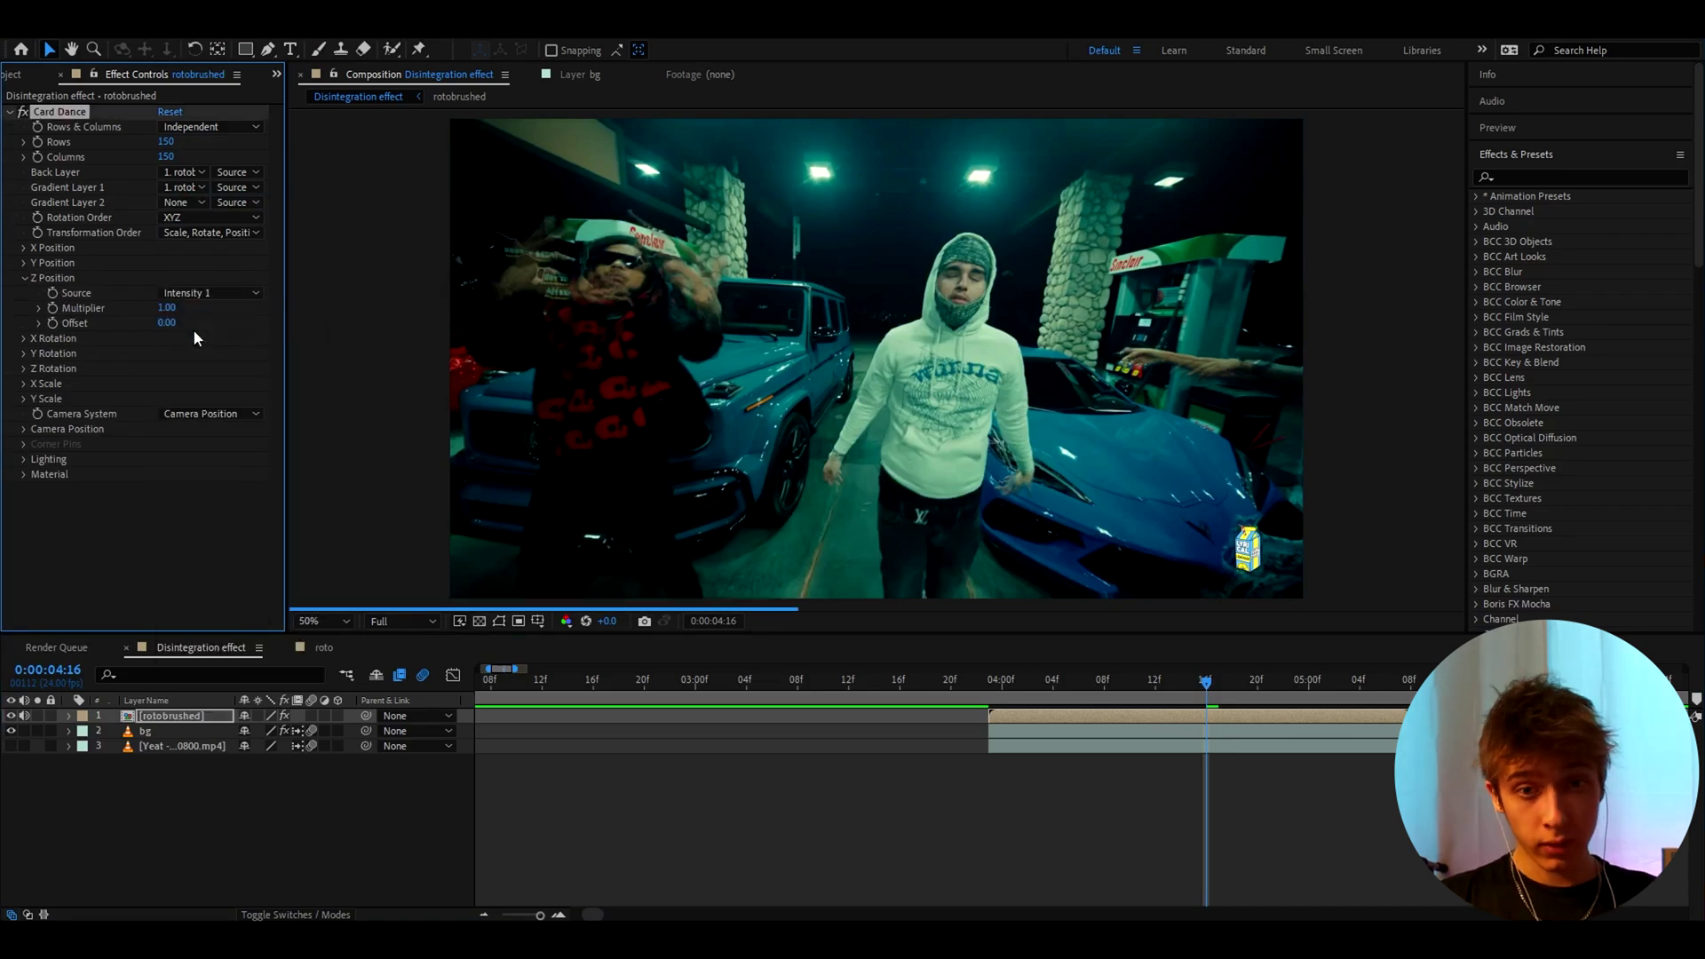
left_click(230, 293)
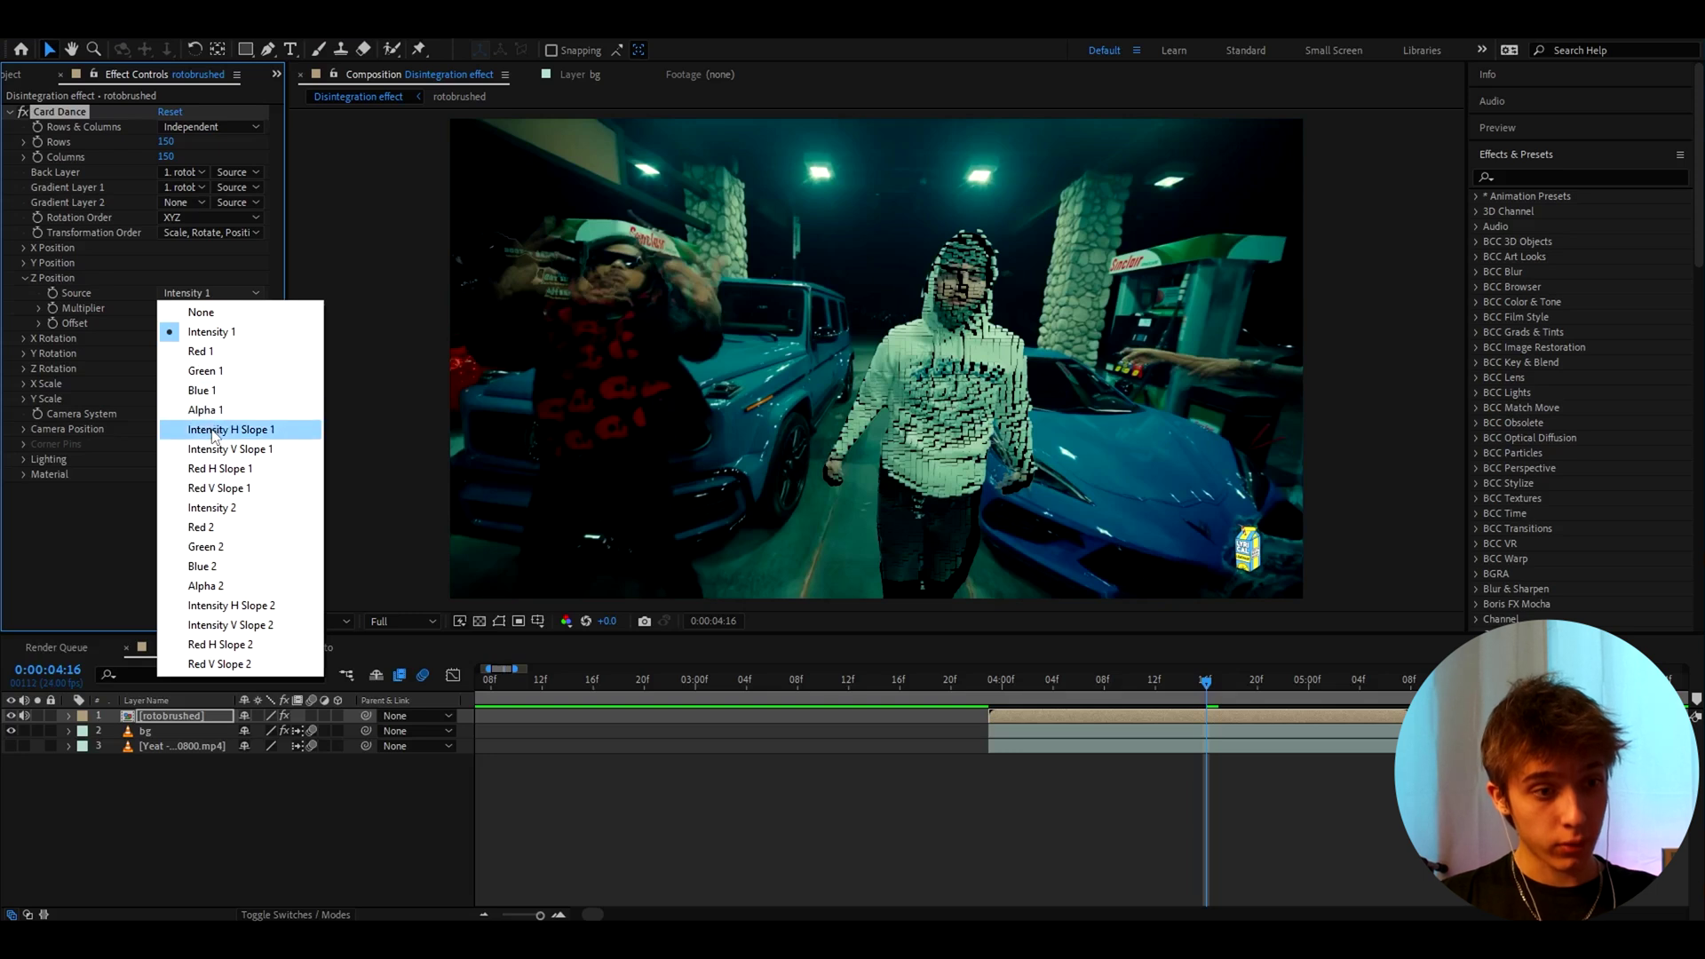
left_click(213, 431)
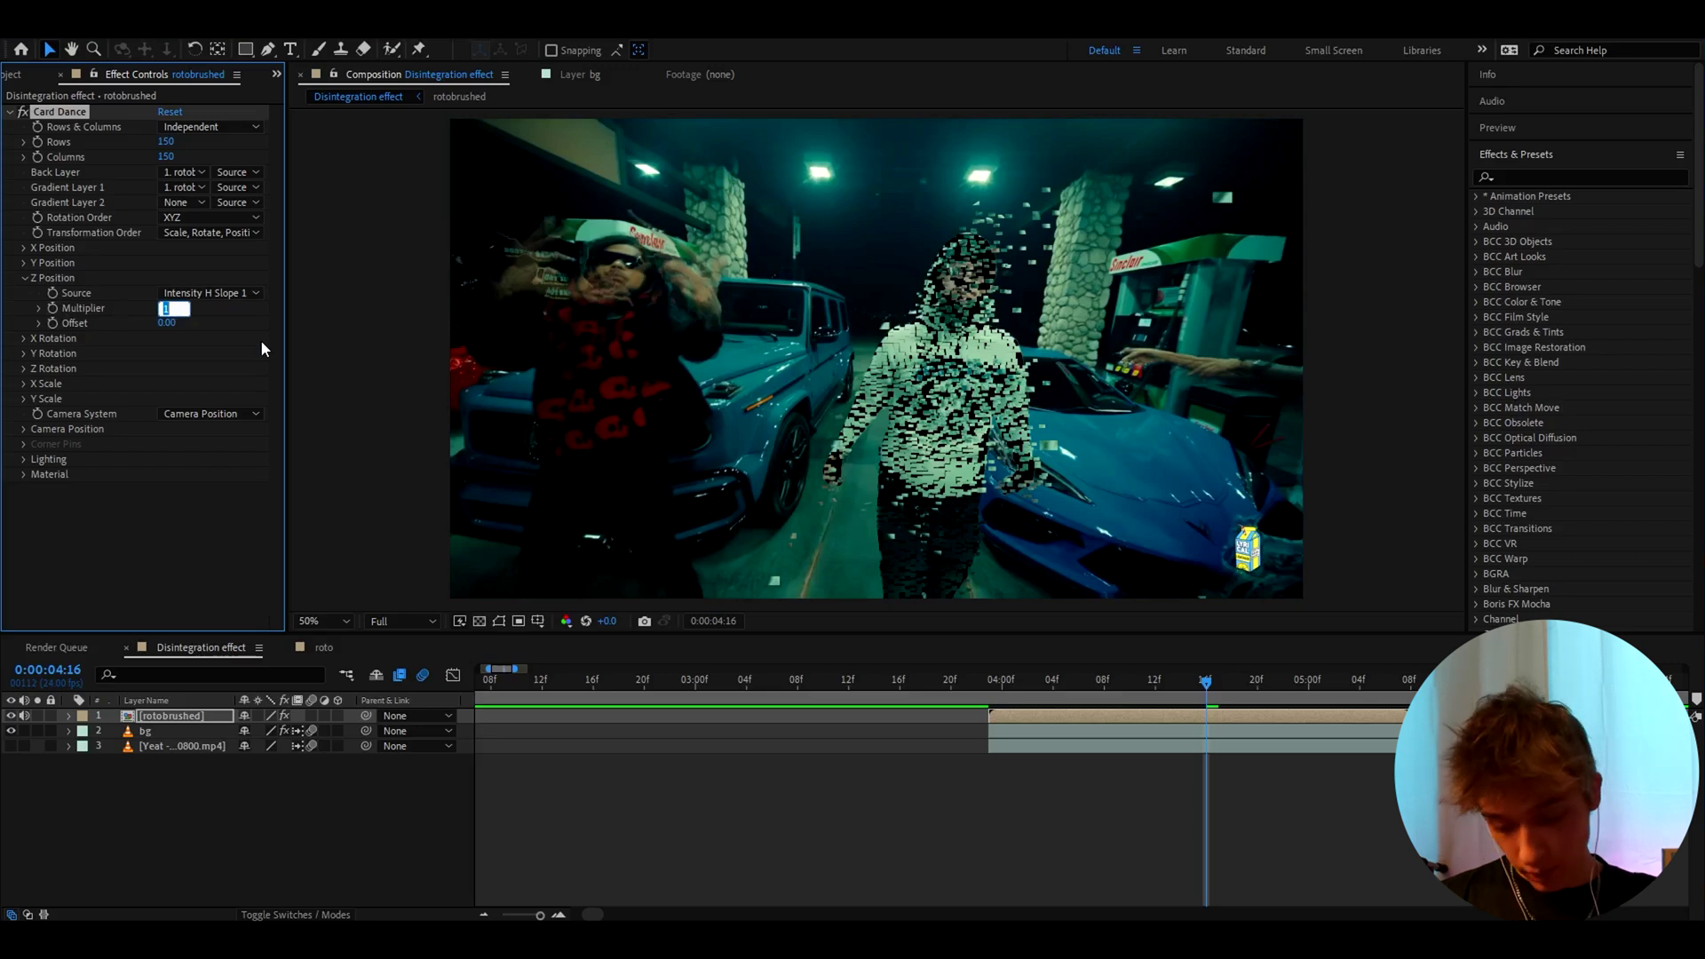
Keyframe the Z Position Multiplier at 0 on 0:00:04:16 and at 14.7 on 0:00:05:07.
type("0")
key("Return")
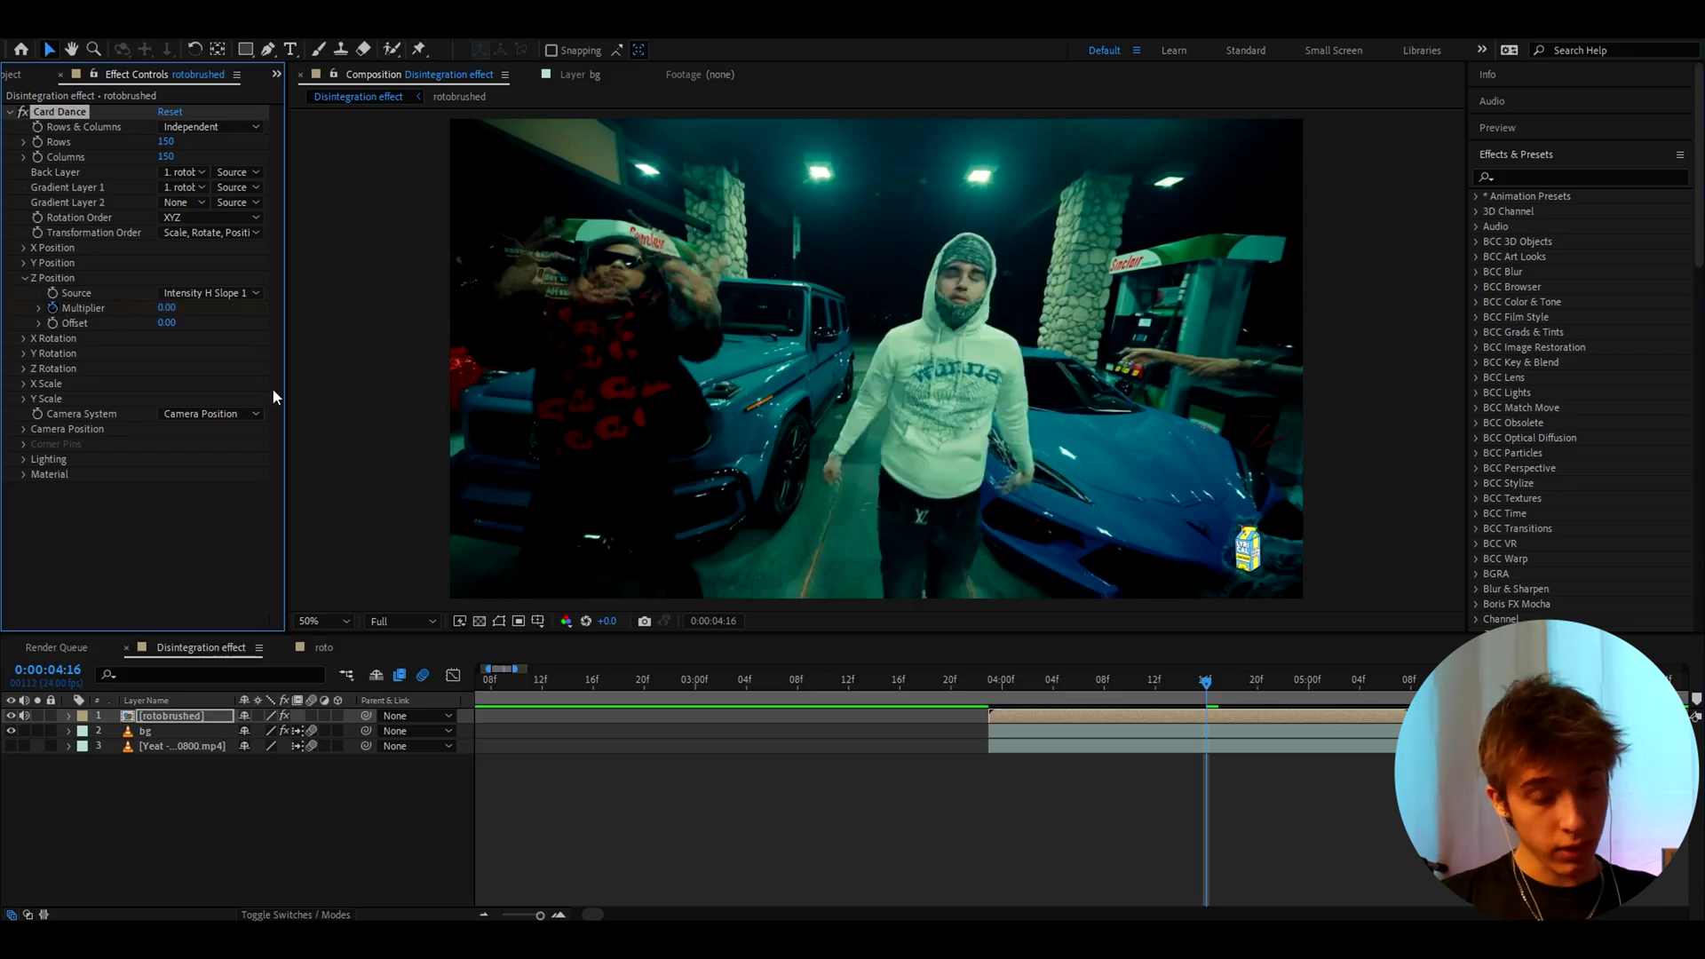
key("space")
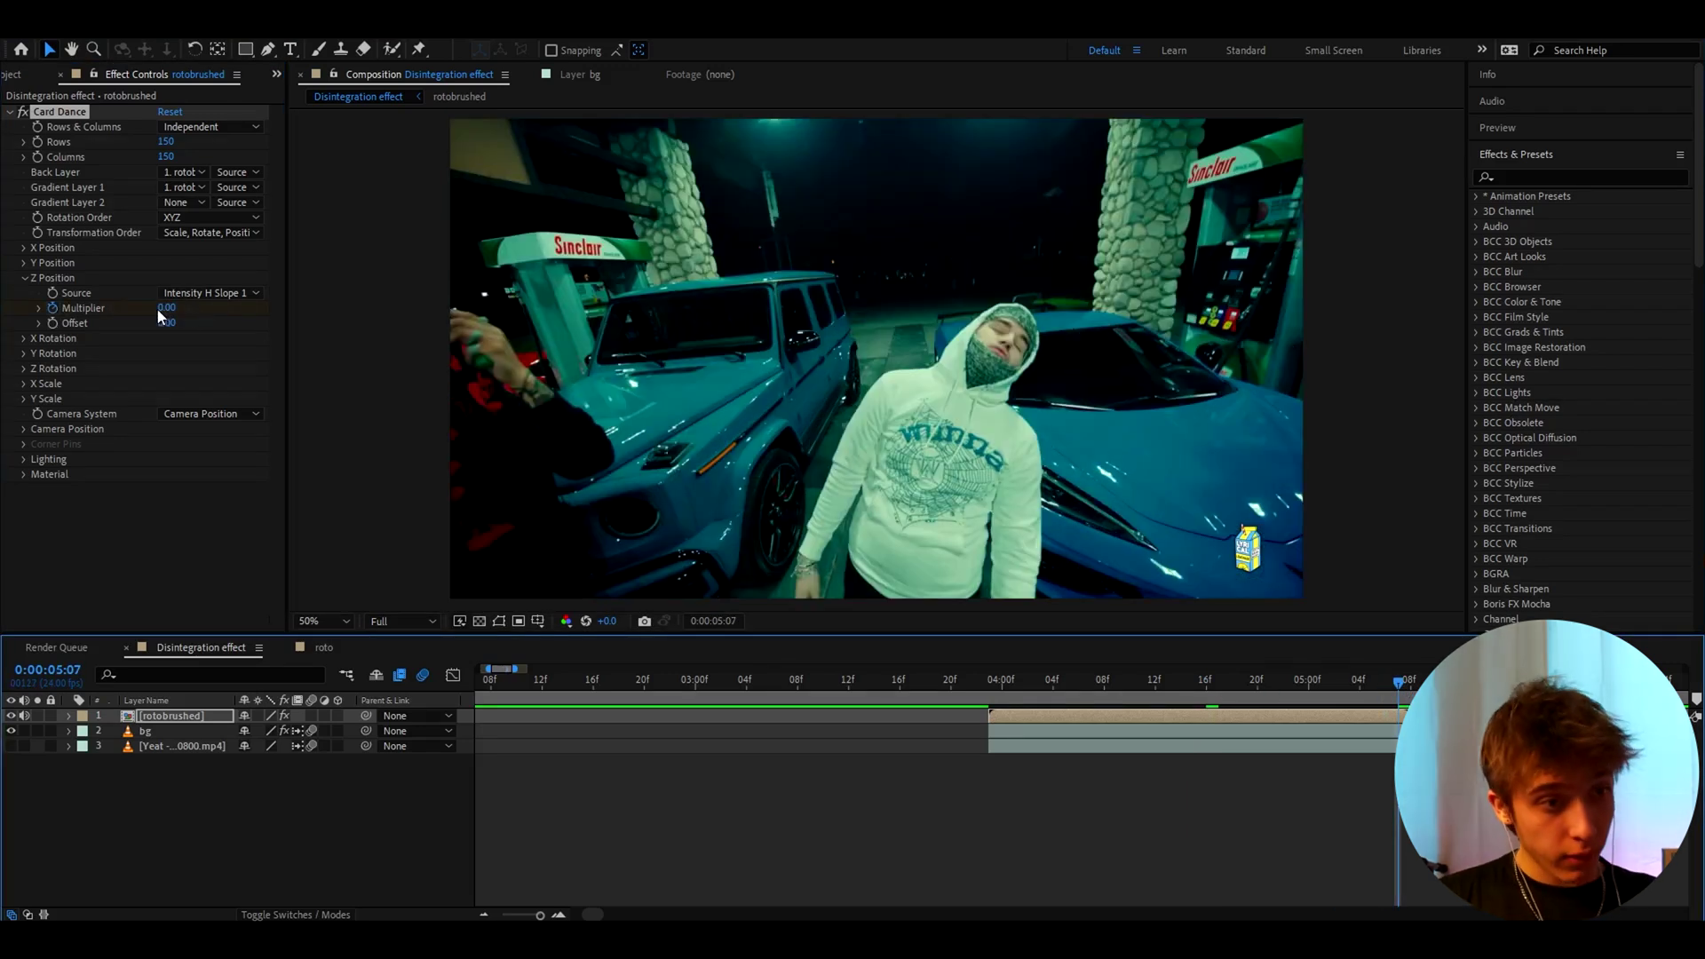
left_click(163, 308)
type("14.7")
key("Return")
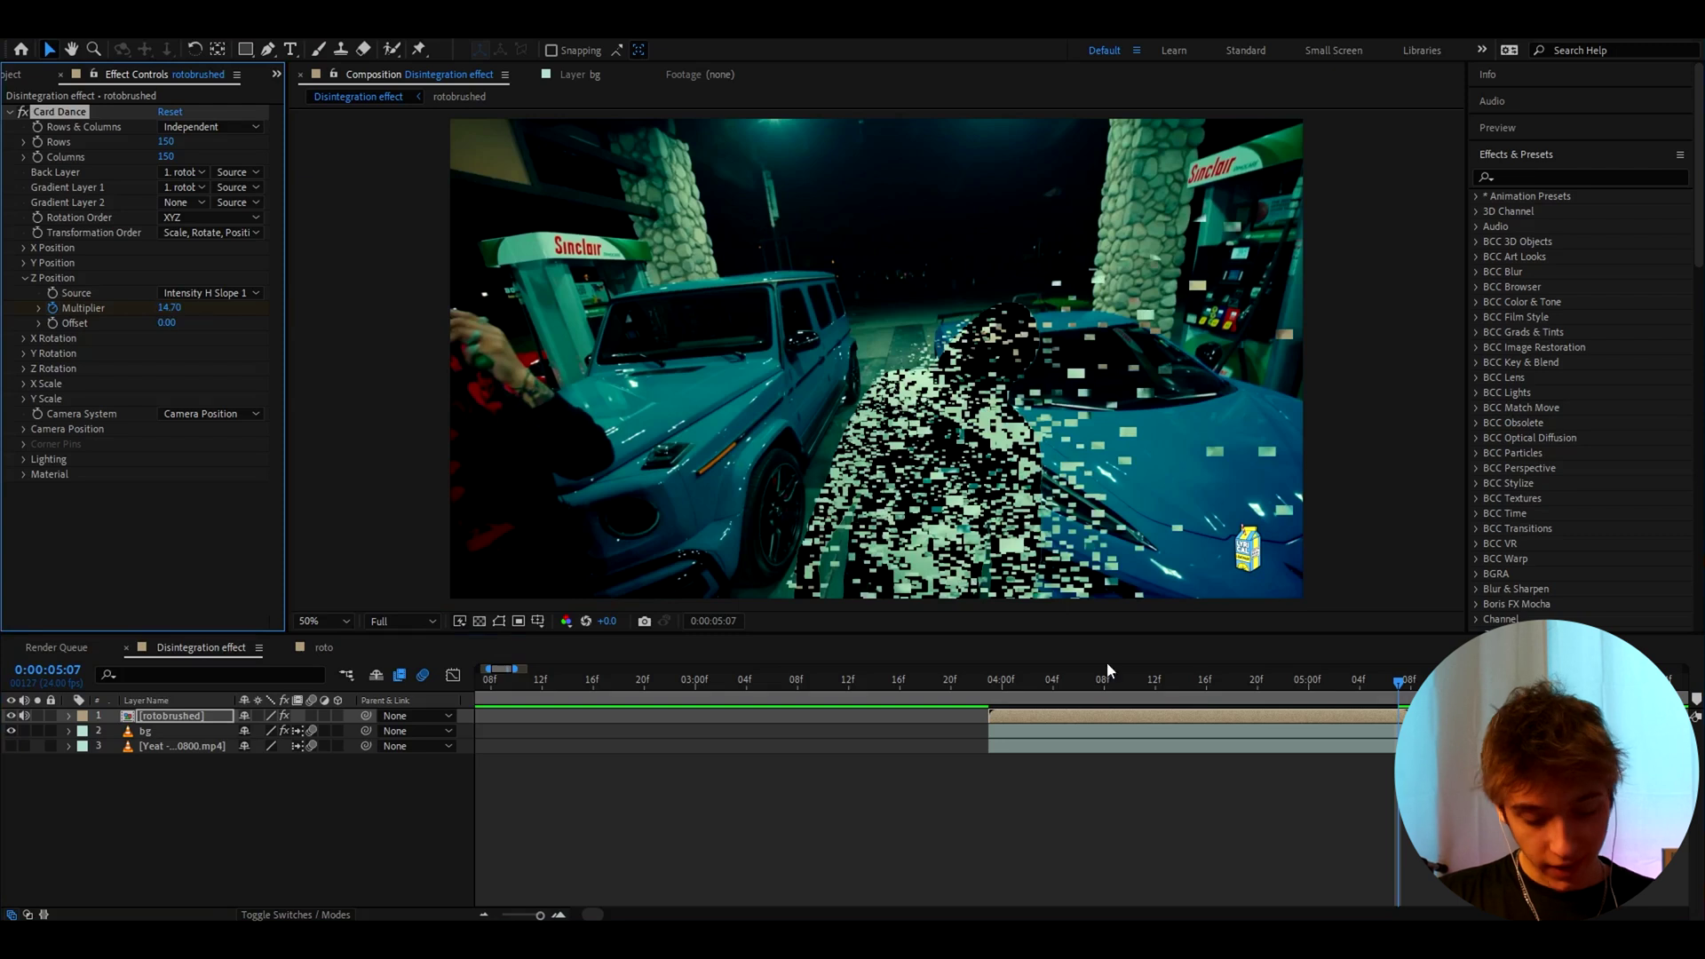
Reveal the Multiplier keyframes, move the last one to 0:00:05:08, and apply Easy Ease to both.
left_click(1389, 723)
key("u")
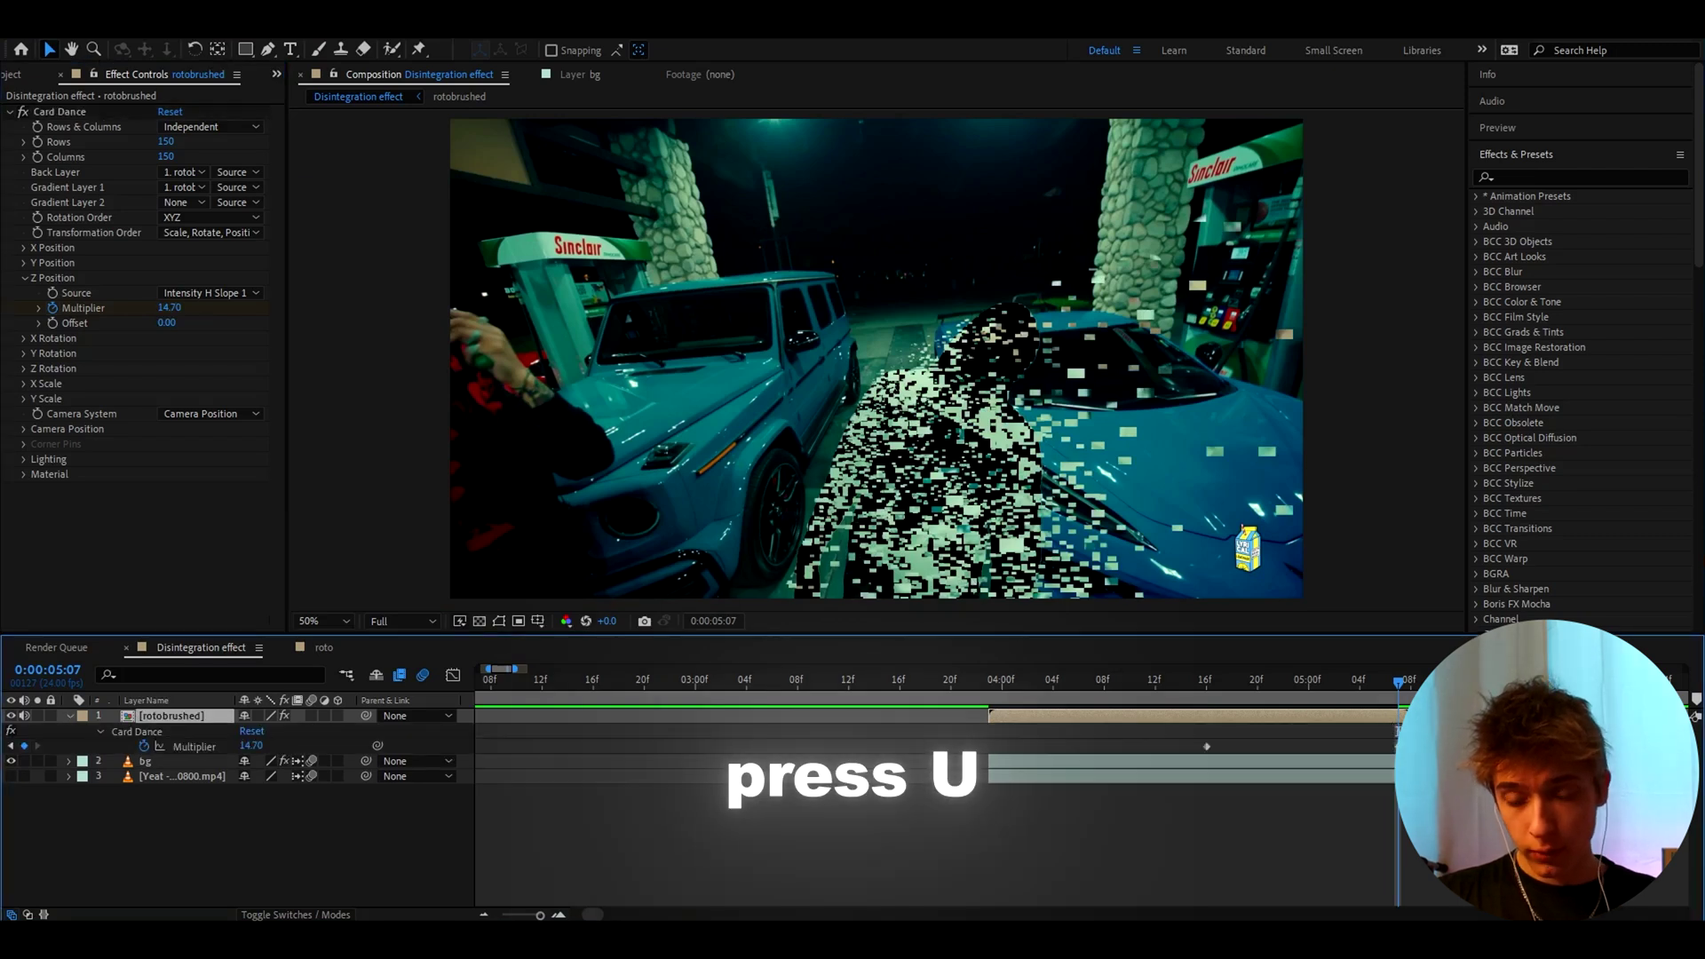
scroll(1440, 730, "up", 4)
left_click_drag(1291, 747, 1333, 745)
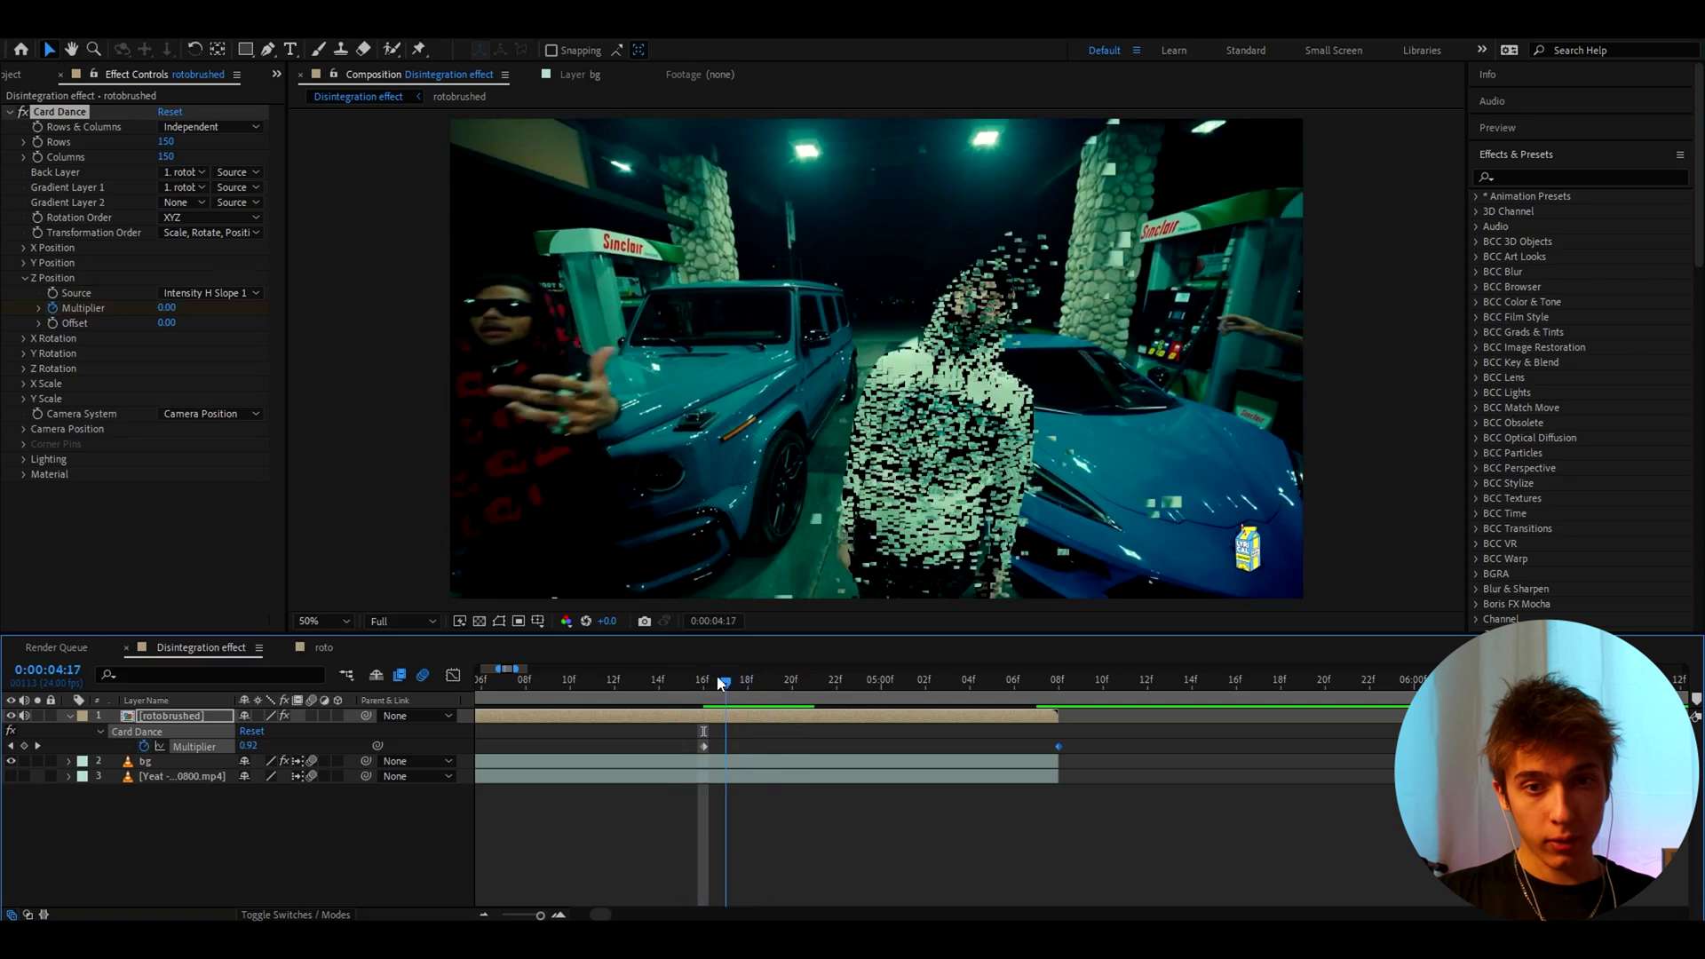
left_click_drag(721, 682, 791, 682)
left_click_drag(674, 736, 1137, 769)
key("F9")
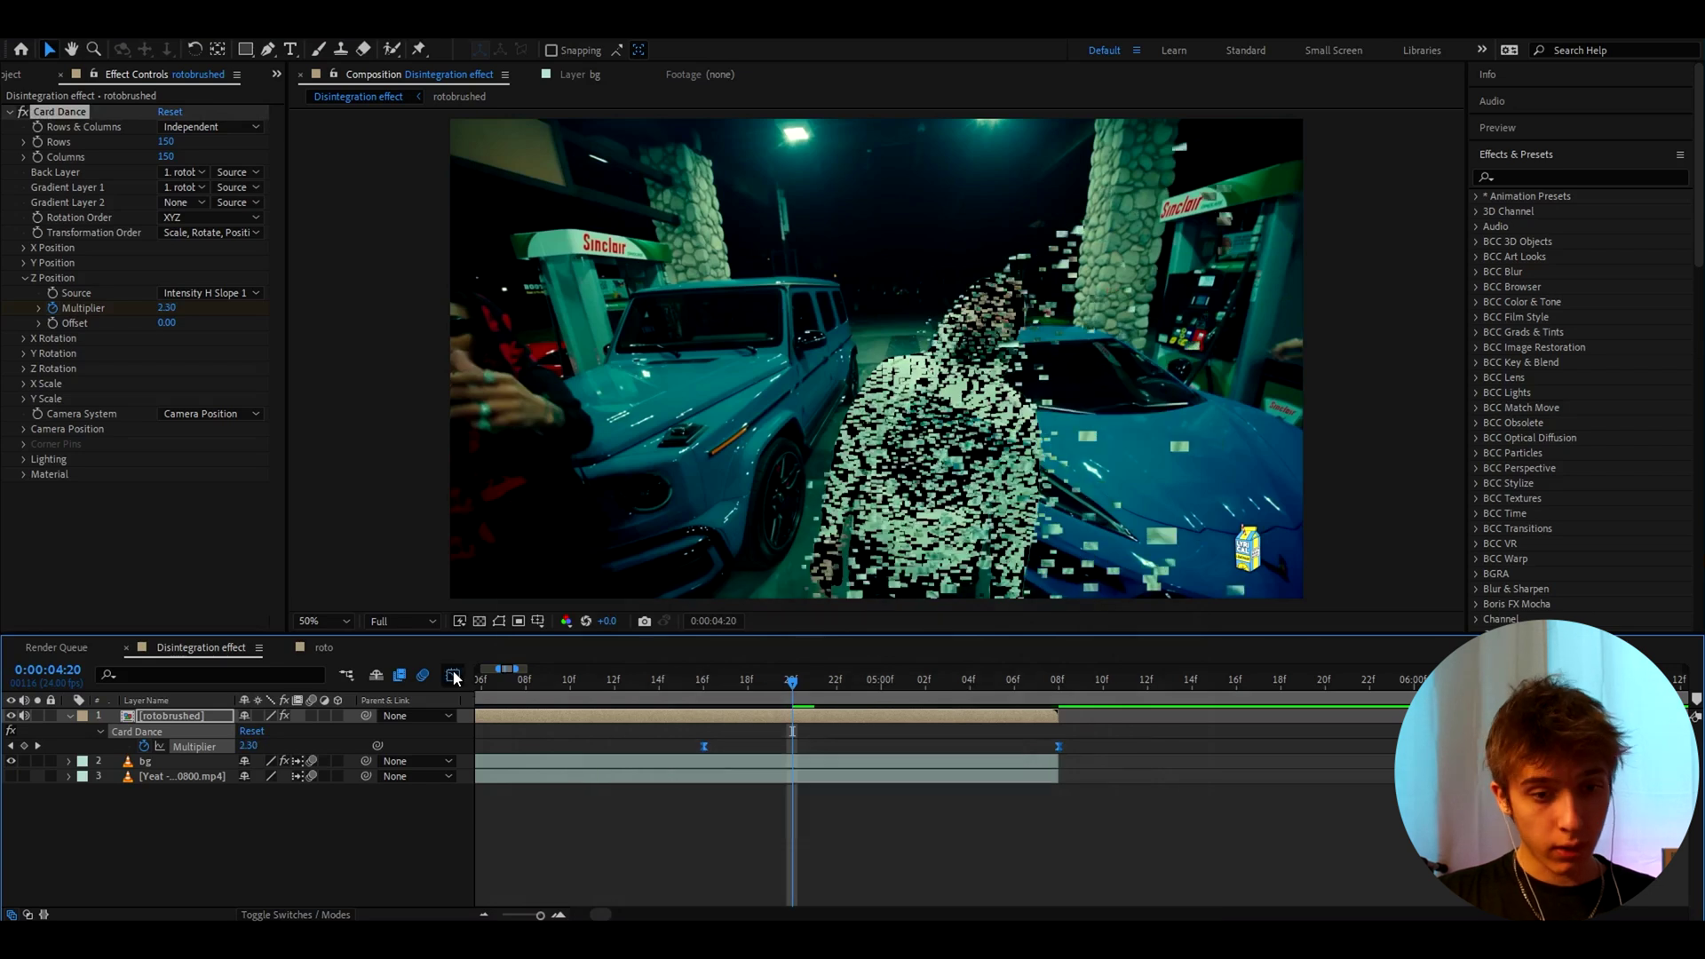
Shape the Multiplier's value curve to start slowly and rise steeply toward the last keyframe.
left_click(452, 676)
left_click(706, 868)
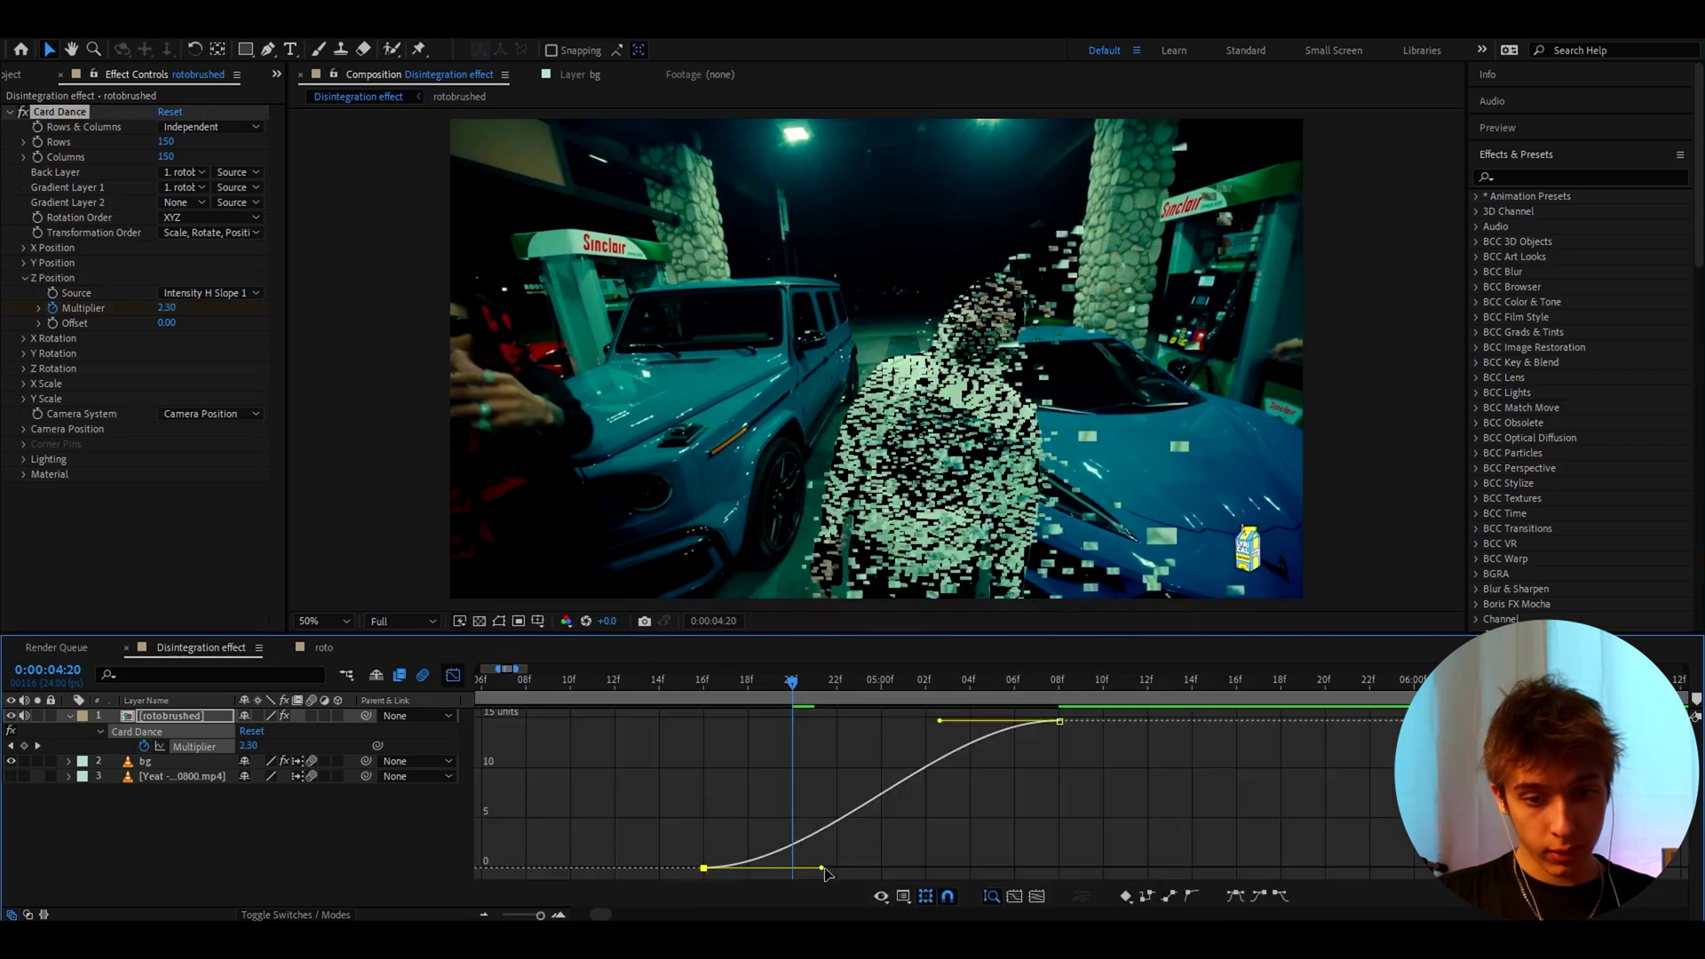
left_click_drag(823, 867, 898, 868)
left_click_drag(771, 685, 739, 689)
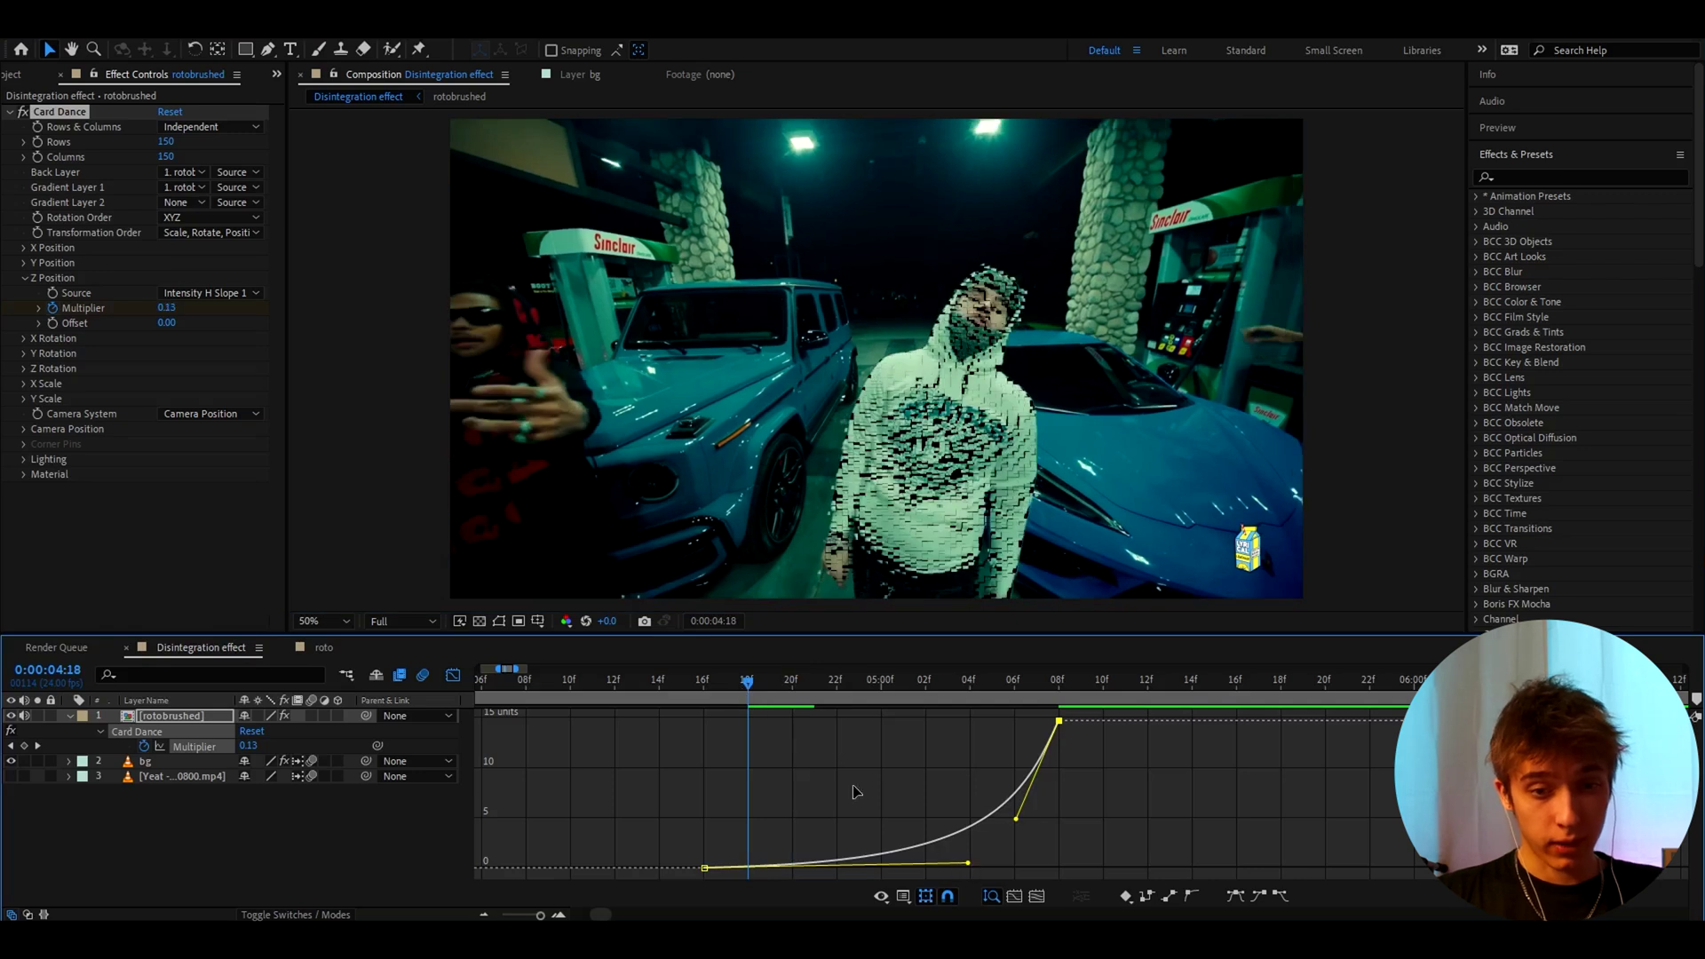
Try a fast-starting Multiplier curve, undo it, and preview the slow-starting disintegration.
left_click_drag(967, 863, 733, 730)
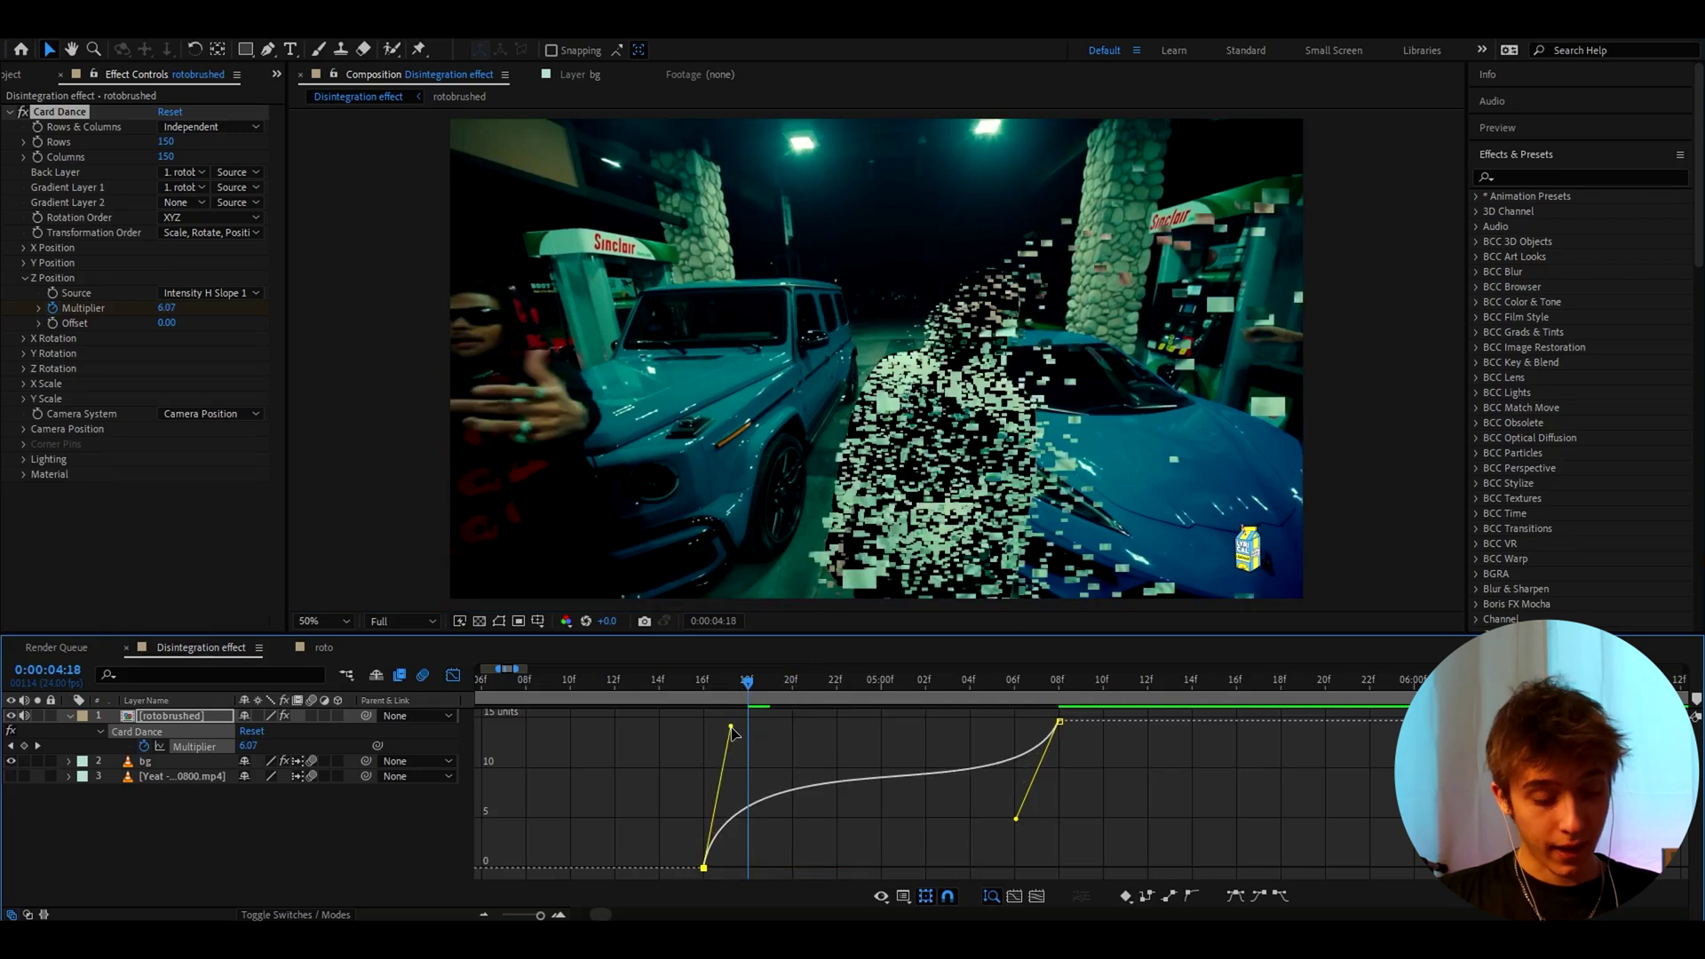
key("ctrl+z")
left_click_drag(751, 685, 793, 685)
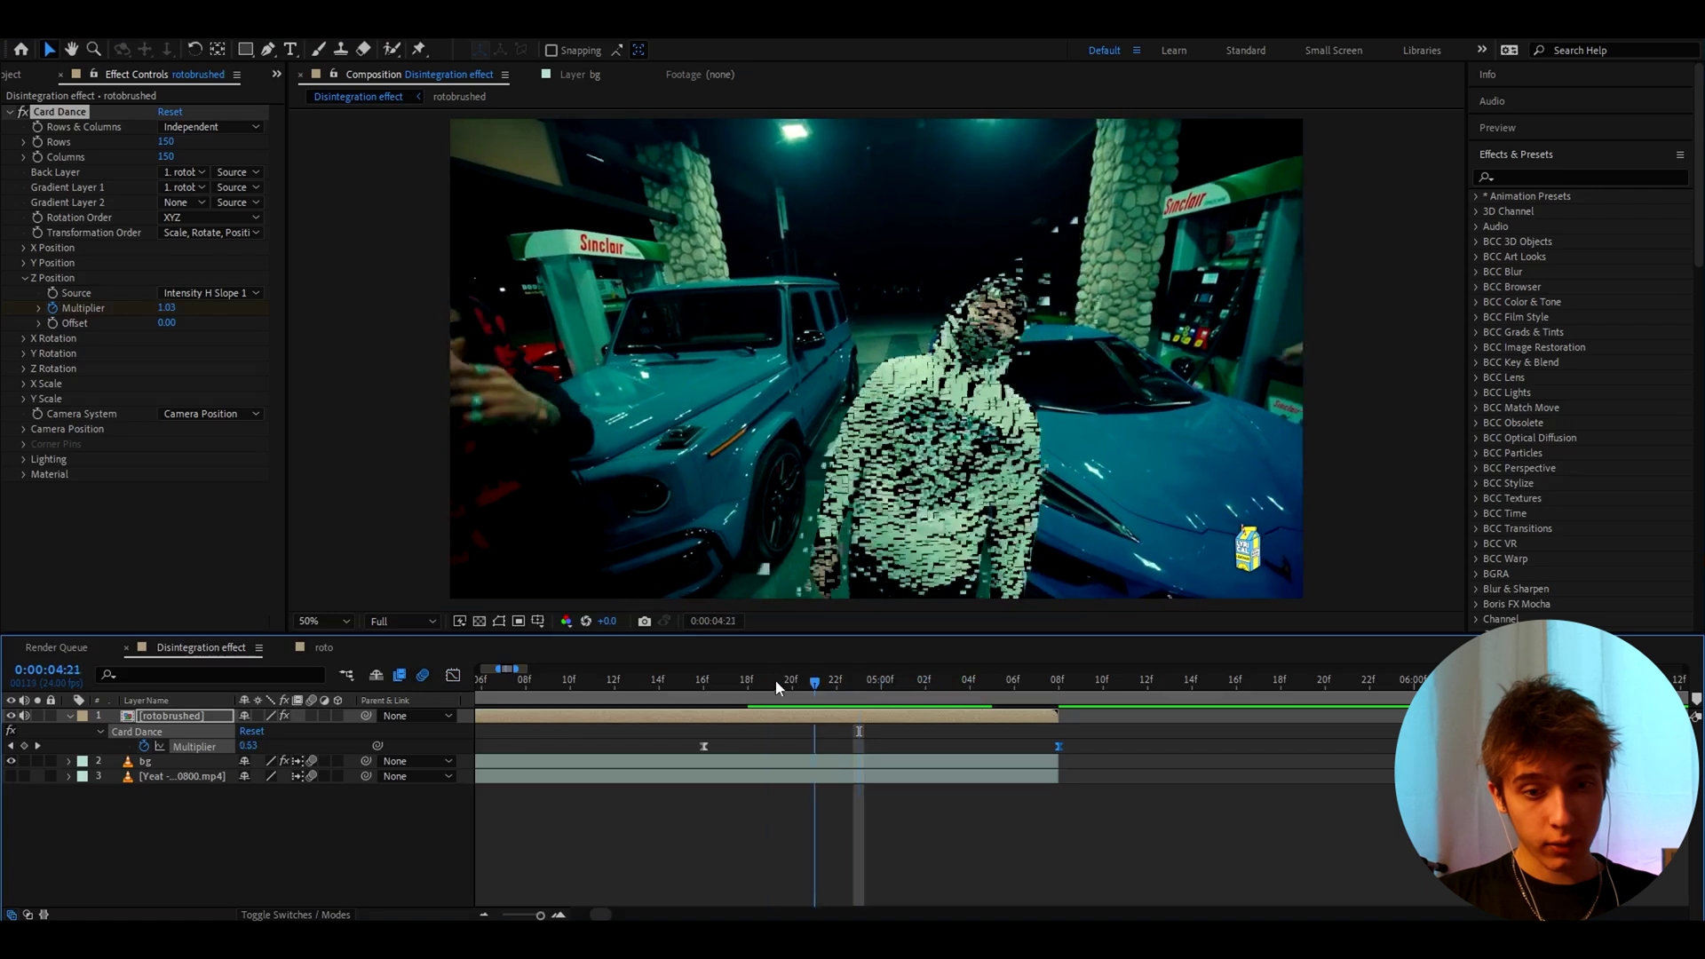
key("space")
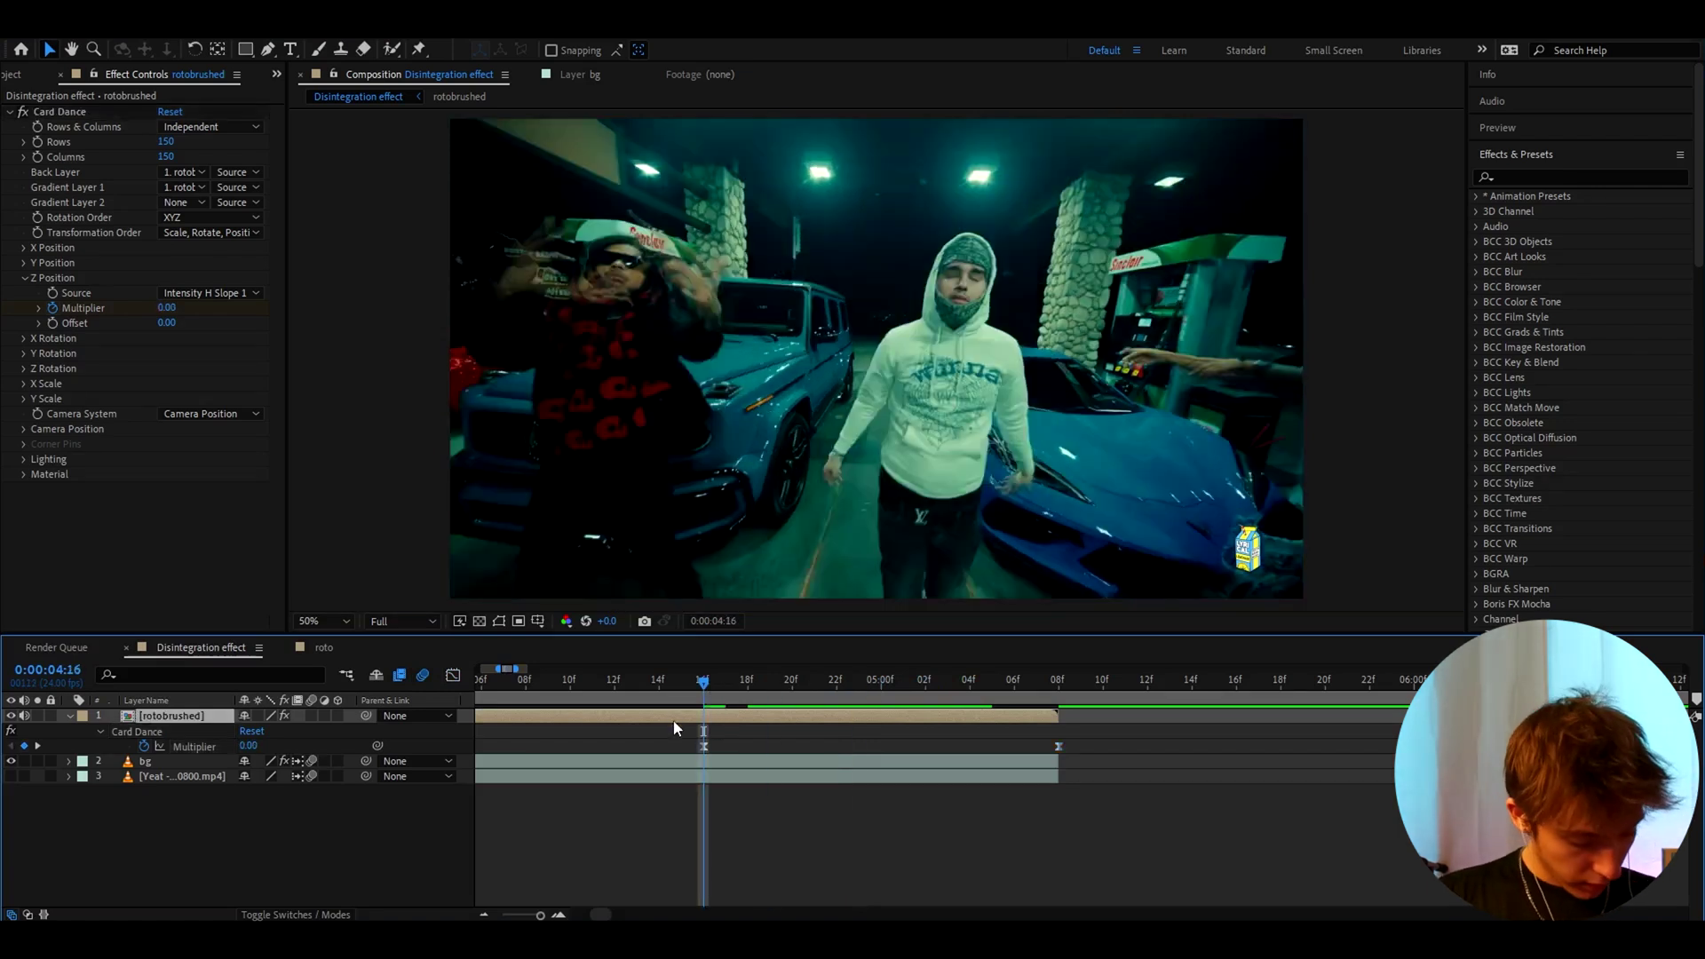
Apply Mosaic to the rotobrushed layer at 0:00:04:16 with 1000 horizontal and 1000 vertical blocks.
key("ctrl+space")
type("mo")
key("Return")
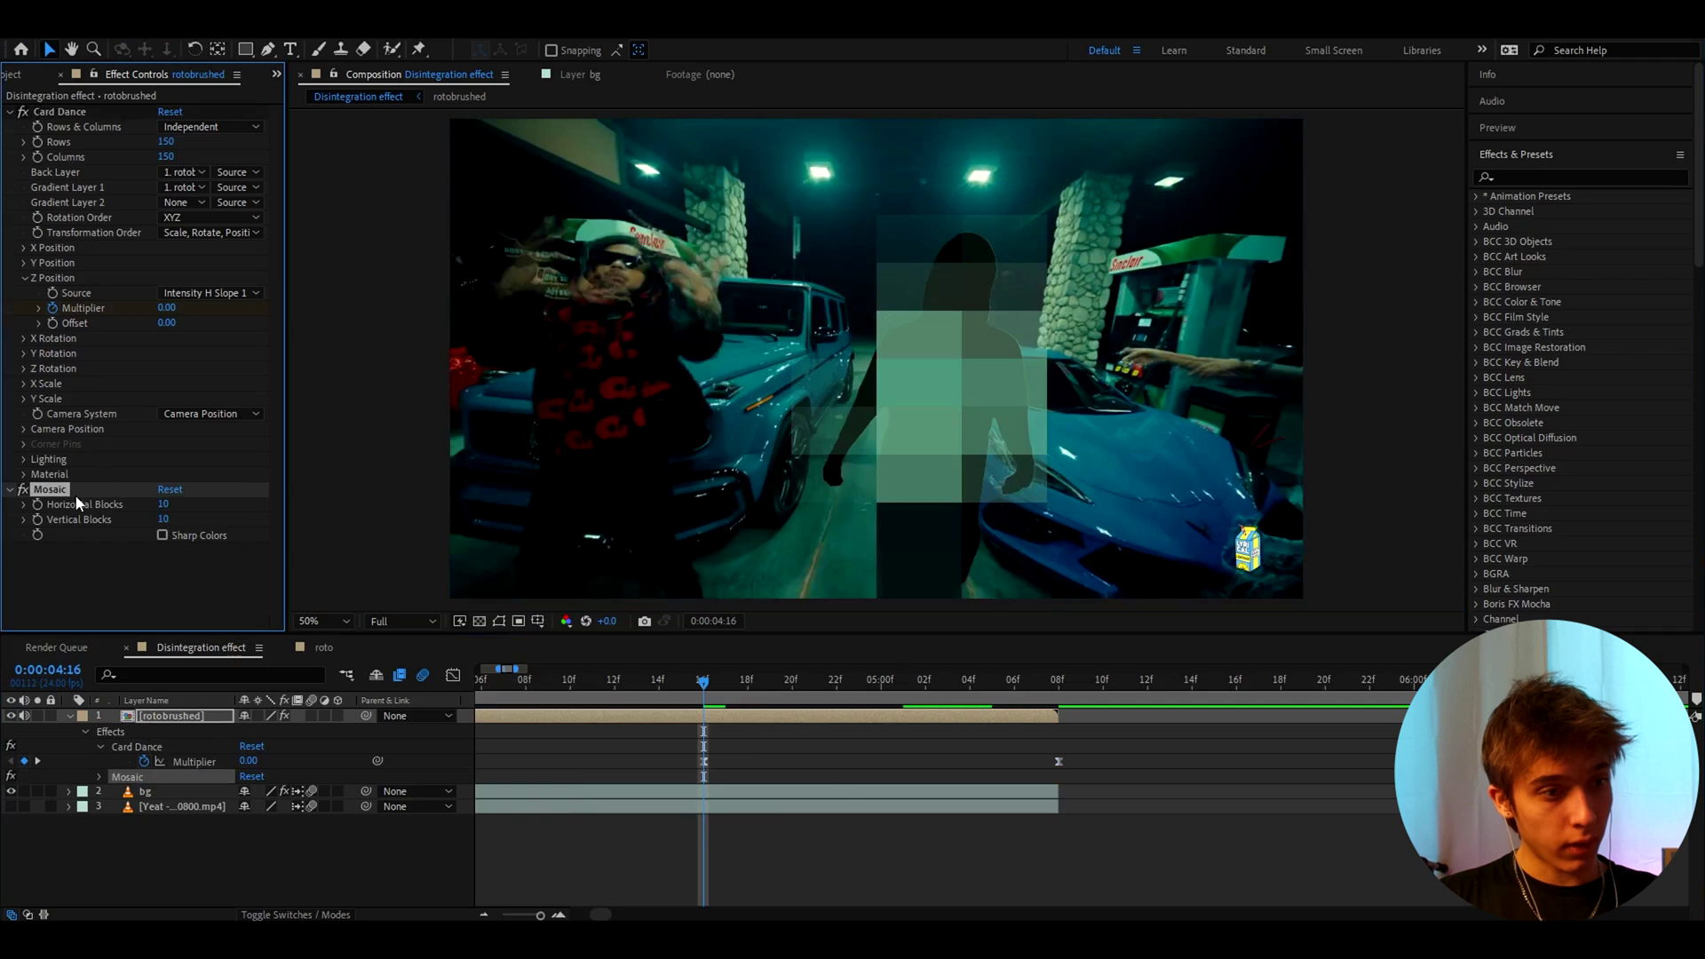
left_click(177, 506)
type("1000")
key("Tab")
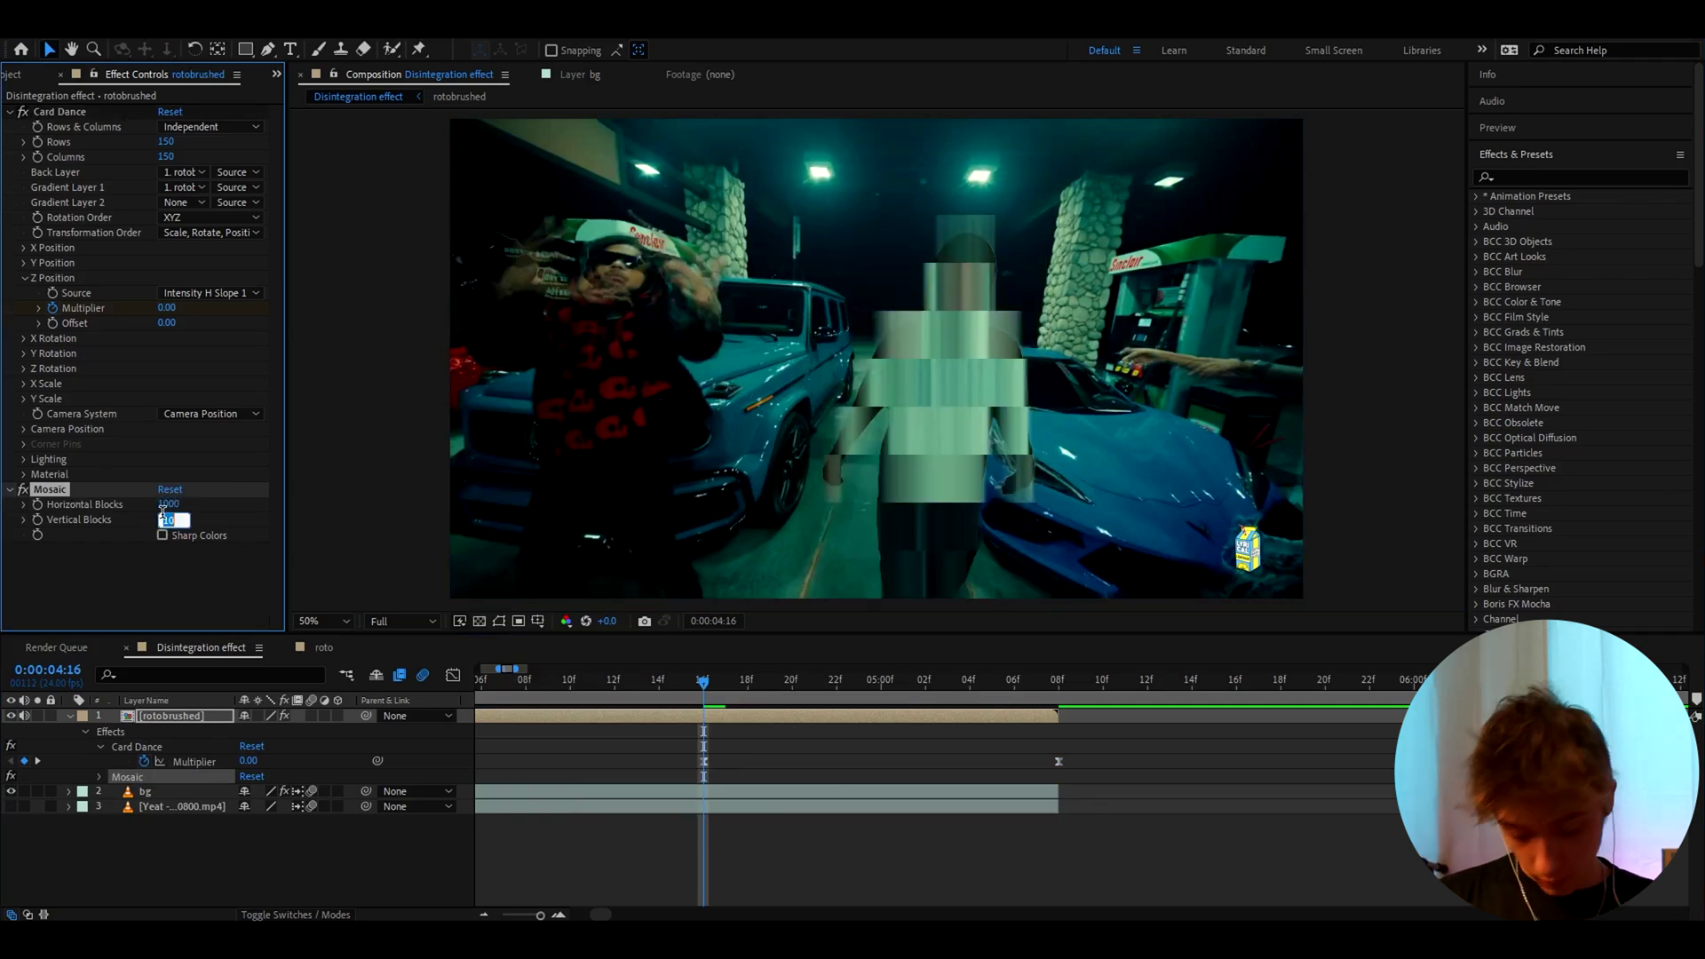
type("1000")
key("Return")
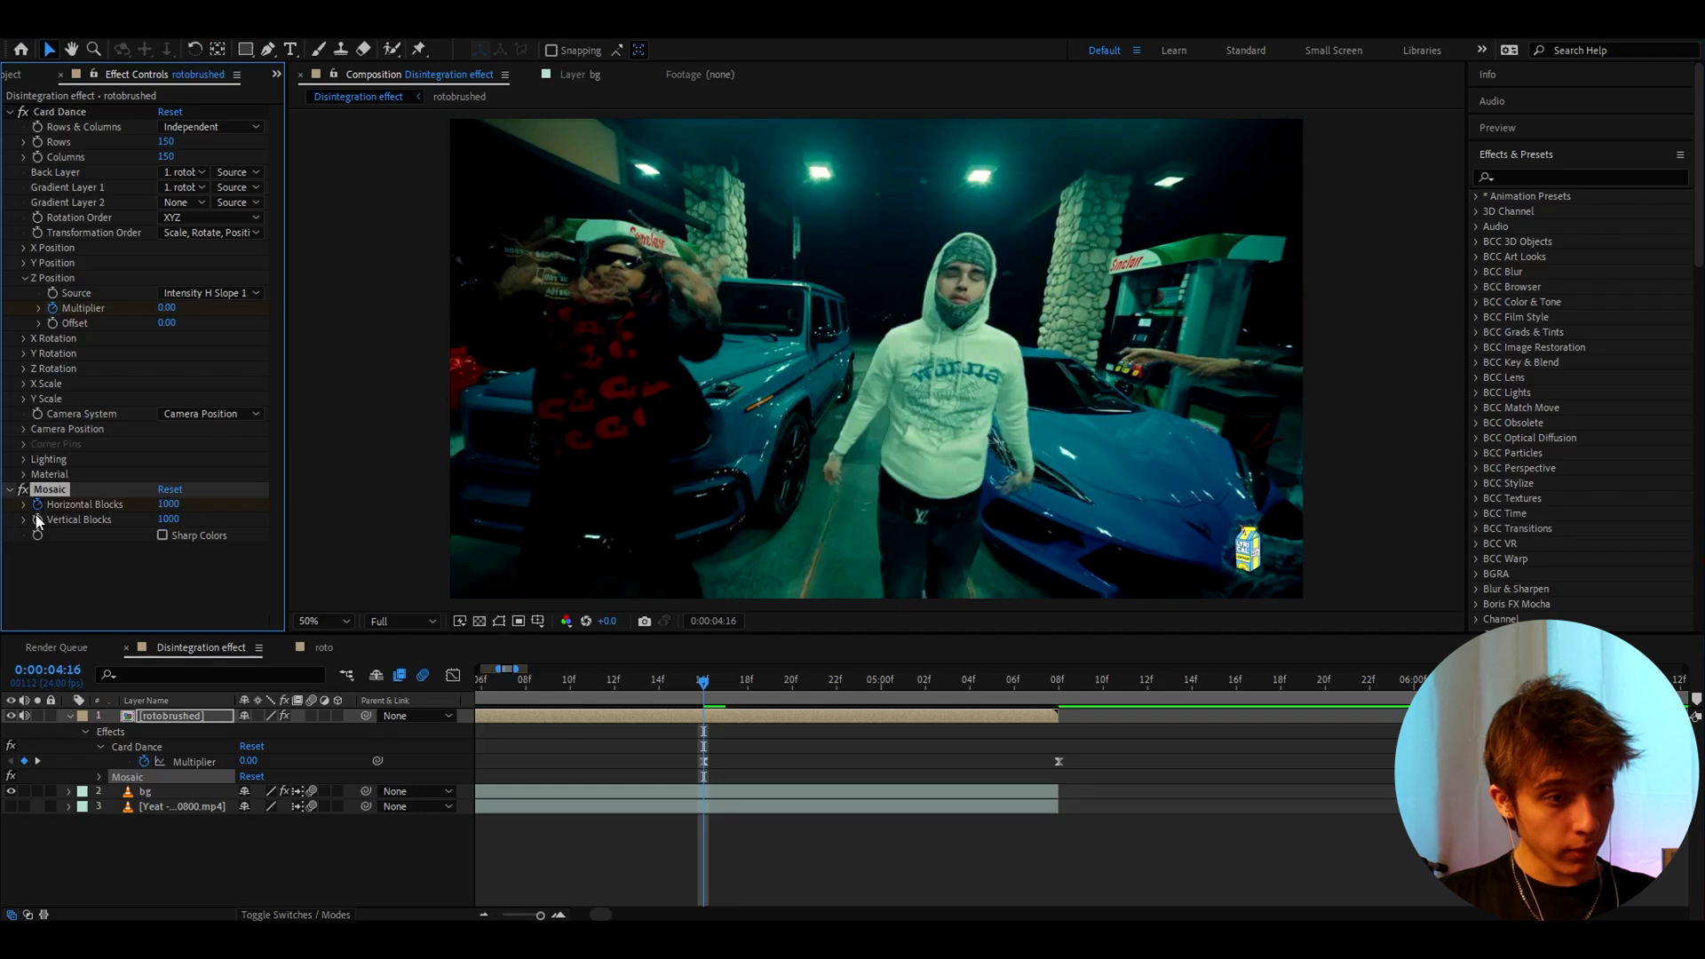
Keyframe Mosaic's horizontal and vertical blocks down to 100 and place those end keyframes at 0:00:05:08.
key("space")
left_click(174, 506)
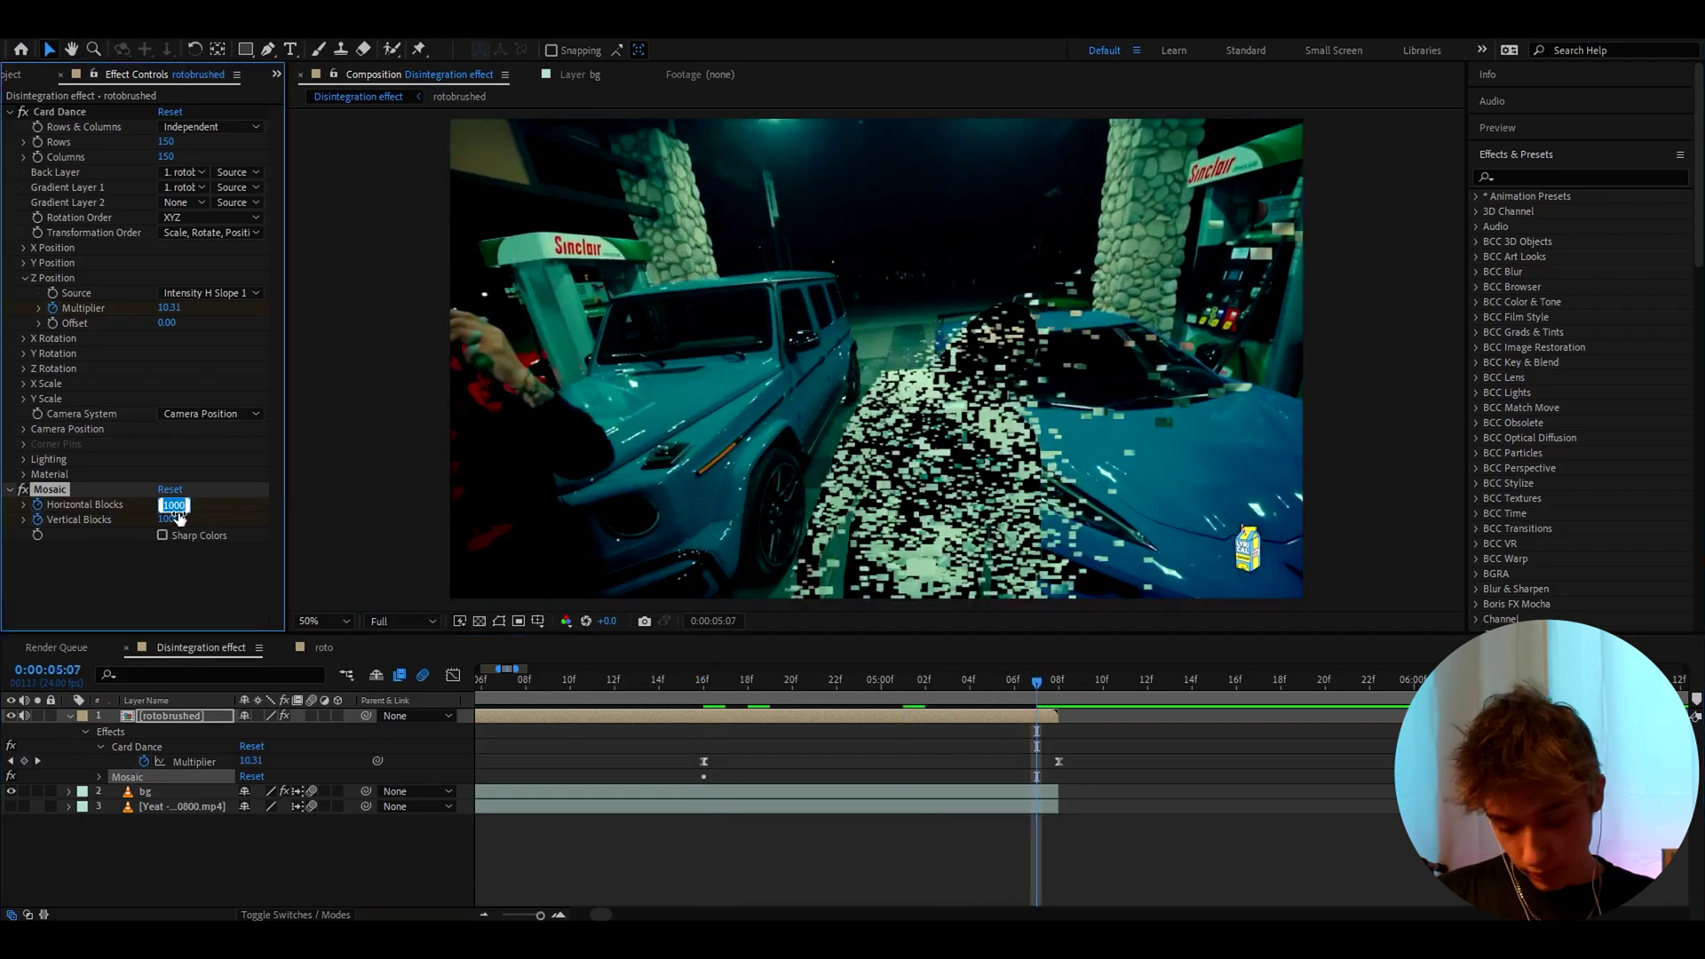
type("100")
key("Tab")
type("1")
key("Return")
mouse_move(1026, 848)
left_mouse_down()
mouse_move(1056, 868)
mouse_move(1046, 850)
left_mouse_up()
Return to 0:00:04:16 and apply Deep Glow to the rotobrushed layer with Exposure at 0.
left_click_drag(1021, 692, 703, 737)
scroll(759, 771, "up", 4)
left_click(750, 715)
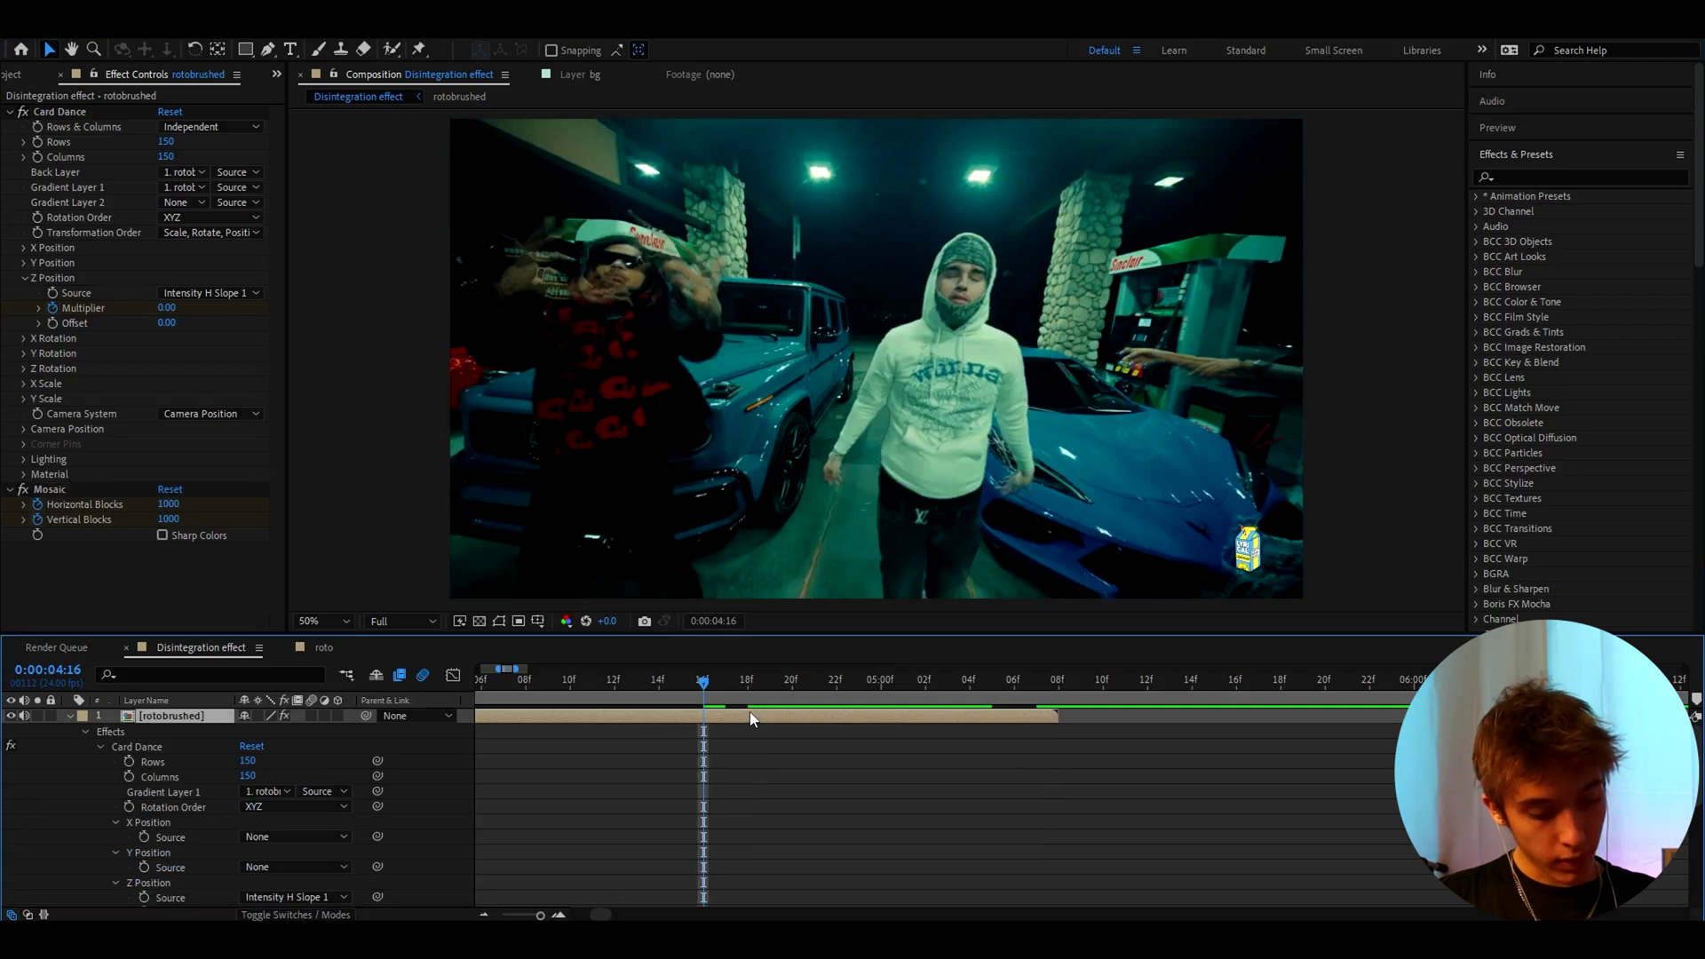
key("ctrl+space")
type("deep")
key("Return")
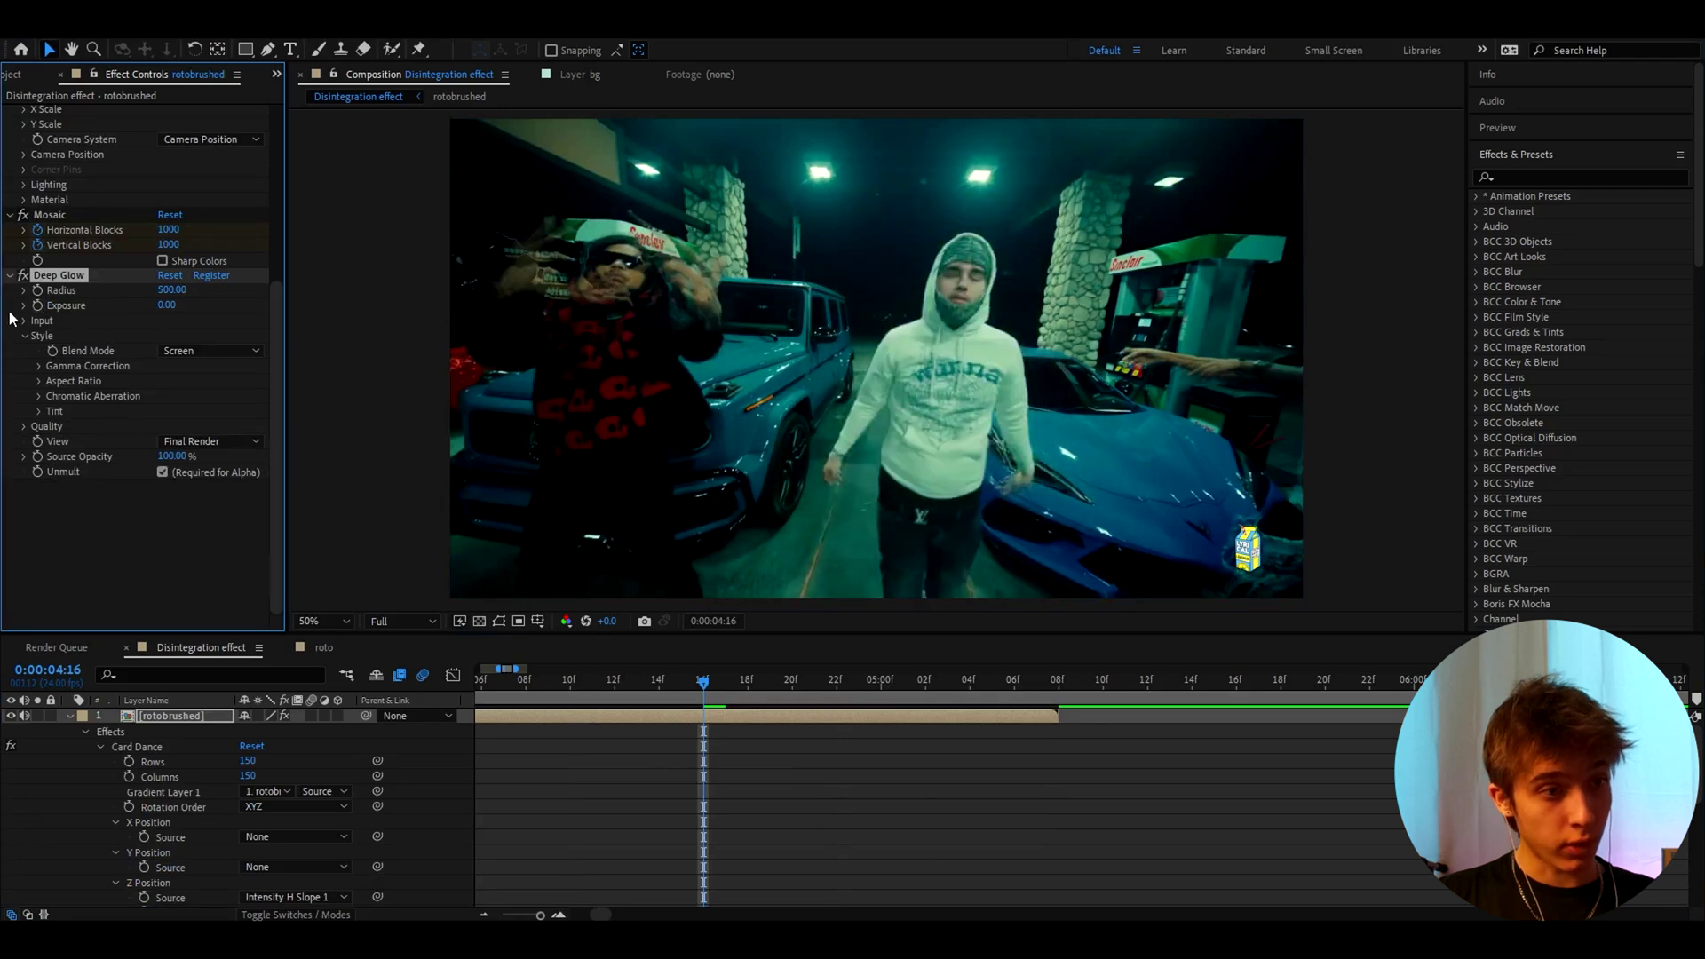
Keyframe Deep Glow's Exposure at 1 near the layer's end, placing it at 0:00:05:08, and ease the Exposure keyframes.
left_click(1033, 680)
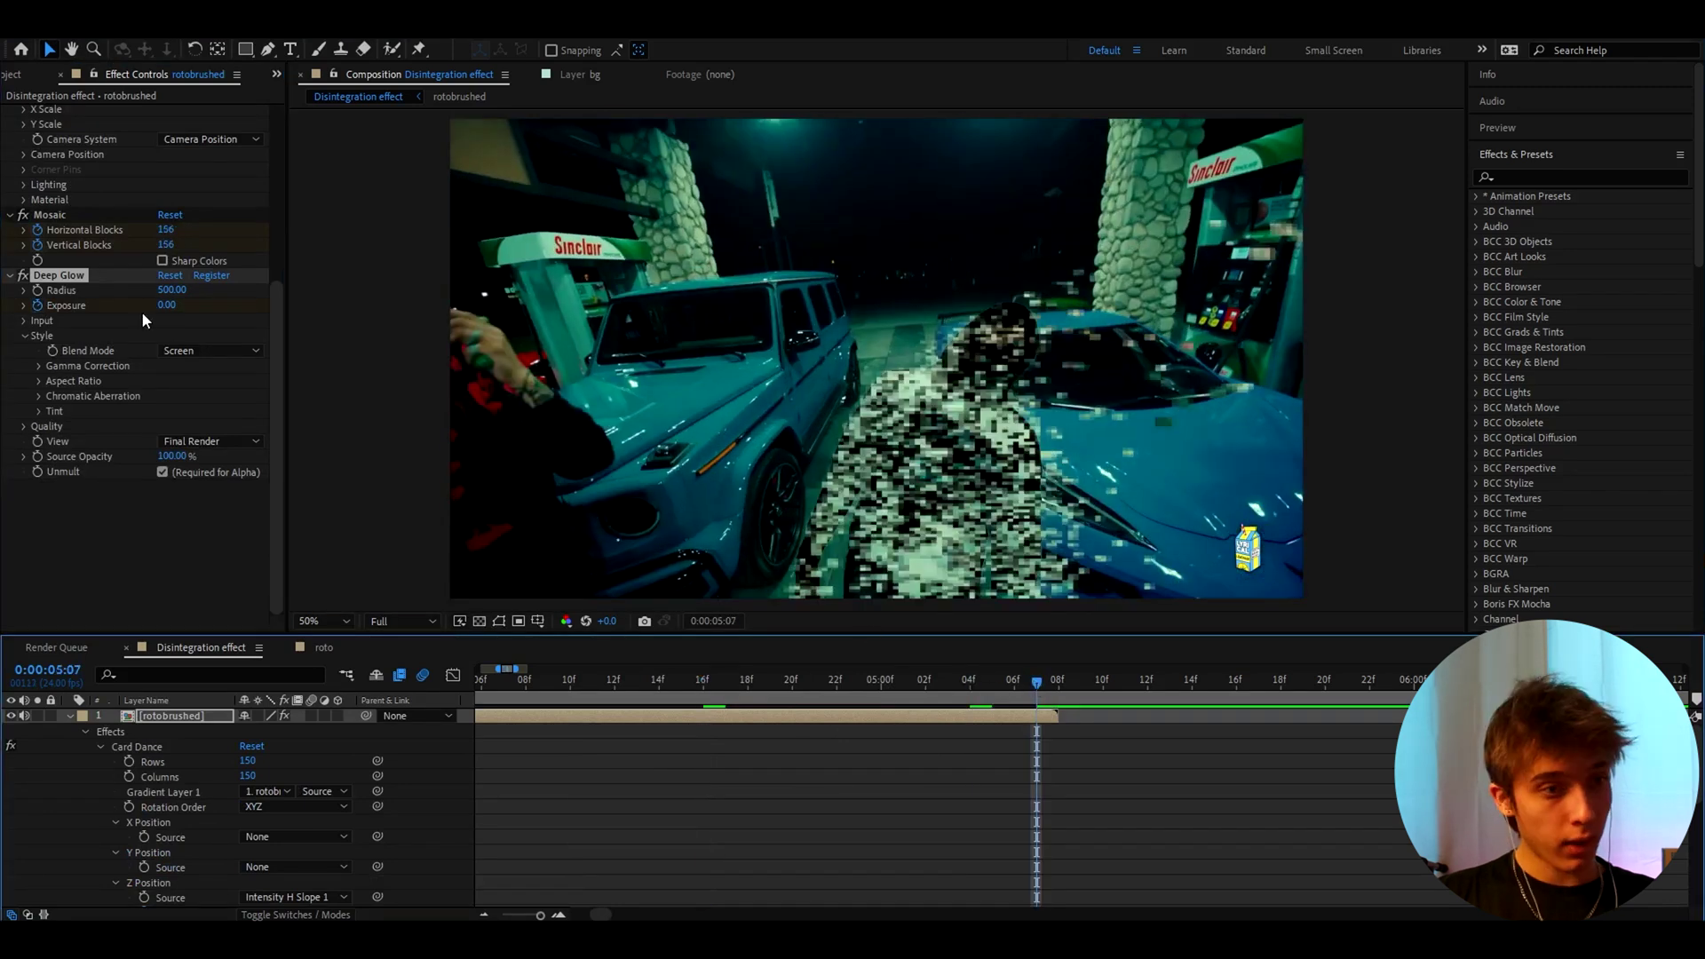
left_click(165, 306)
type("1")
key("Return")
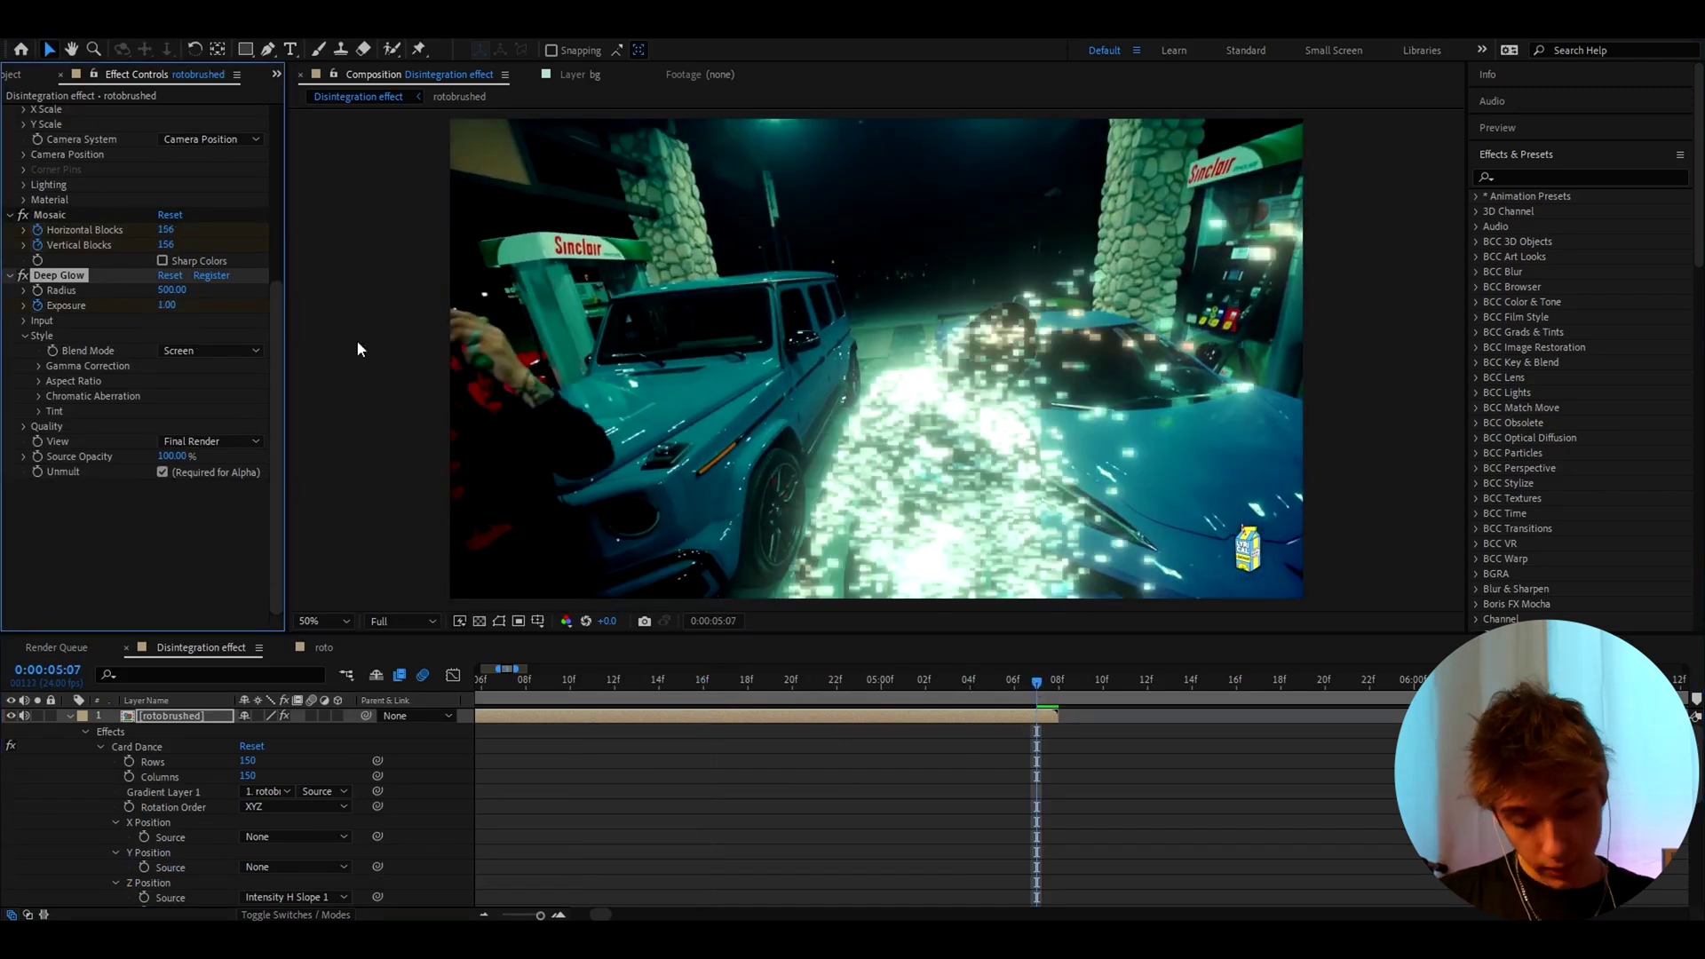
key("u")
key("u")
left_click_drag(1037, 822, 642, 834)
Shape the Exposure value curve to stay low and rise almost vertically at the last keyframe.
left_click(453, 672)
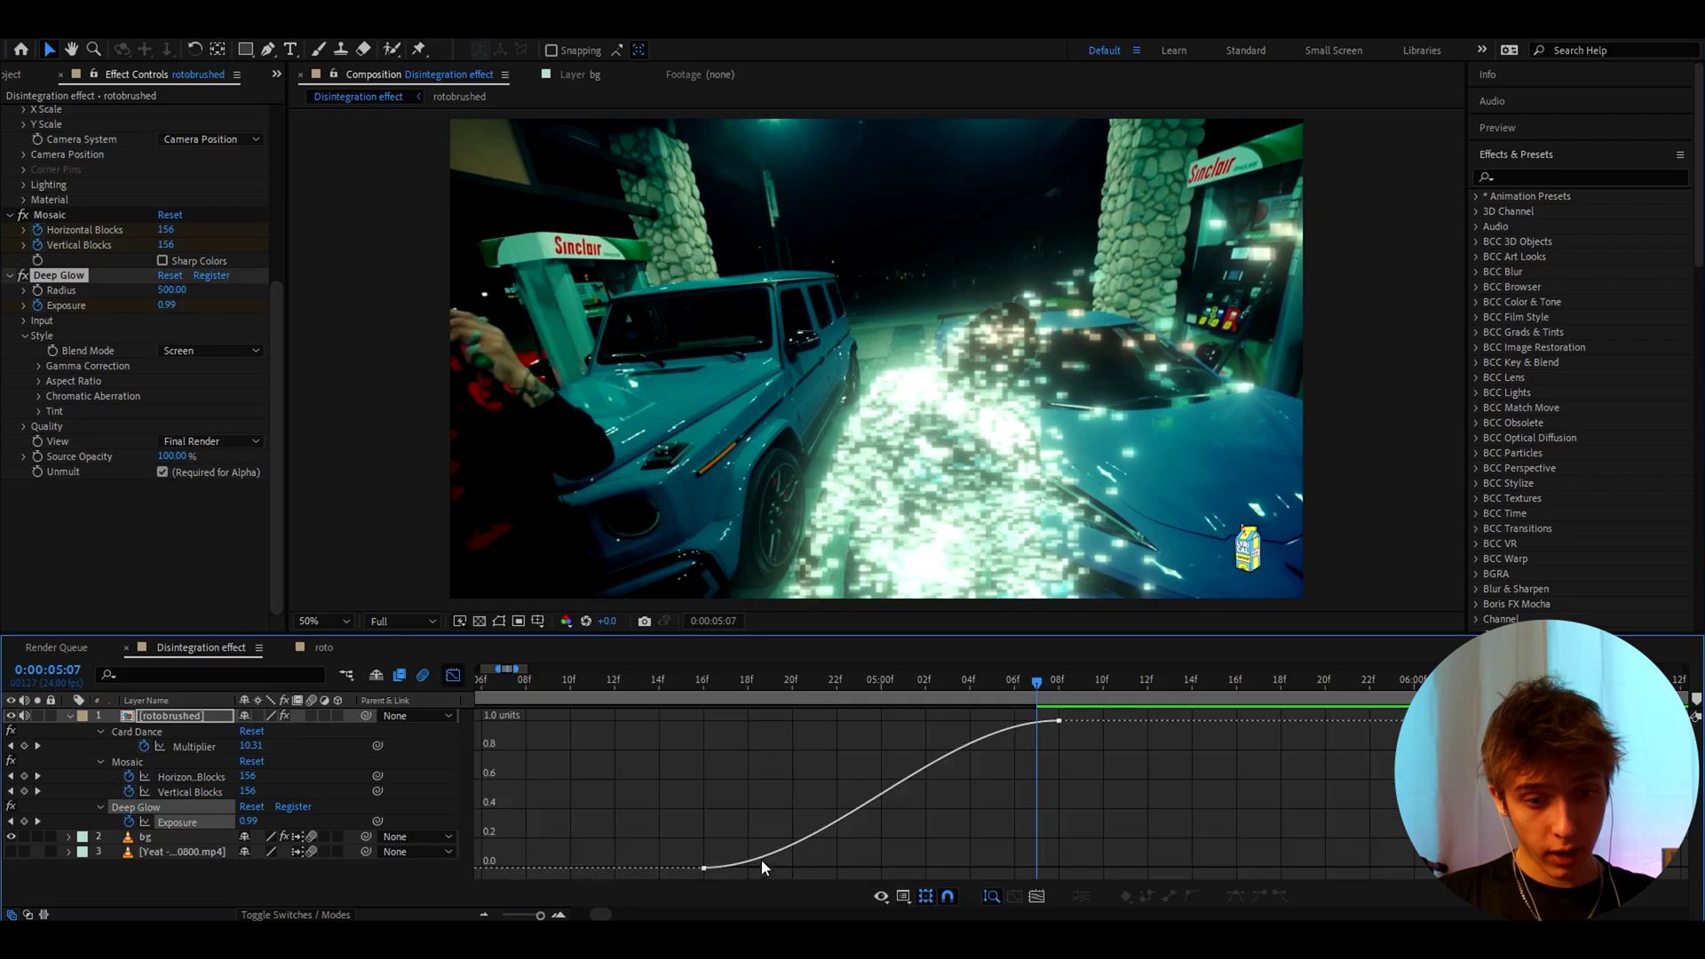
left_click(705, 869)
left_click_drag(821, 868, 1030, 861)
left_click_drag(939, 720, 1053, 837)
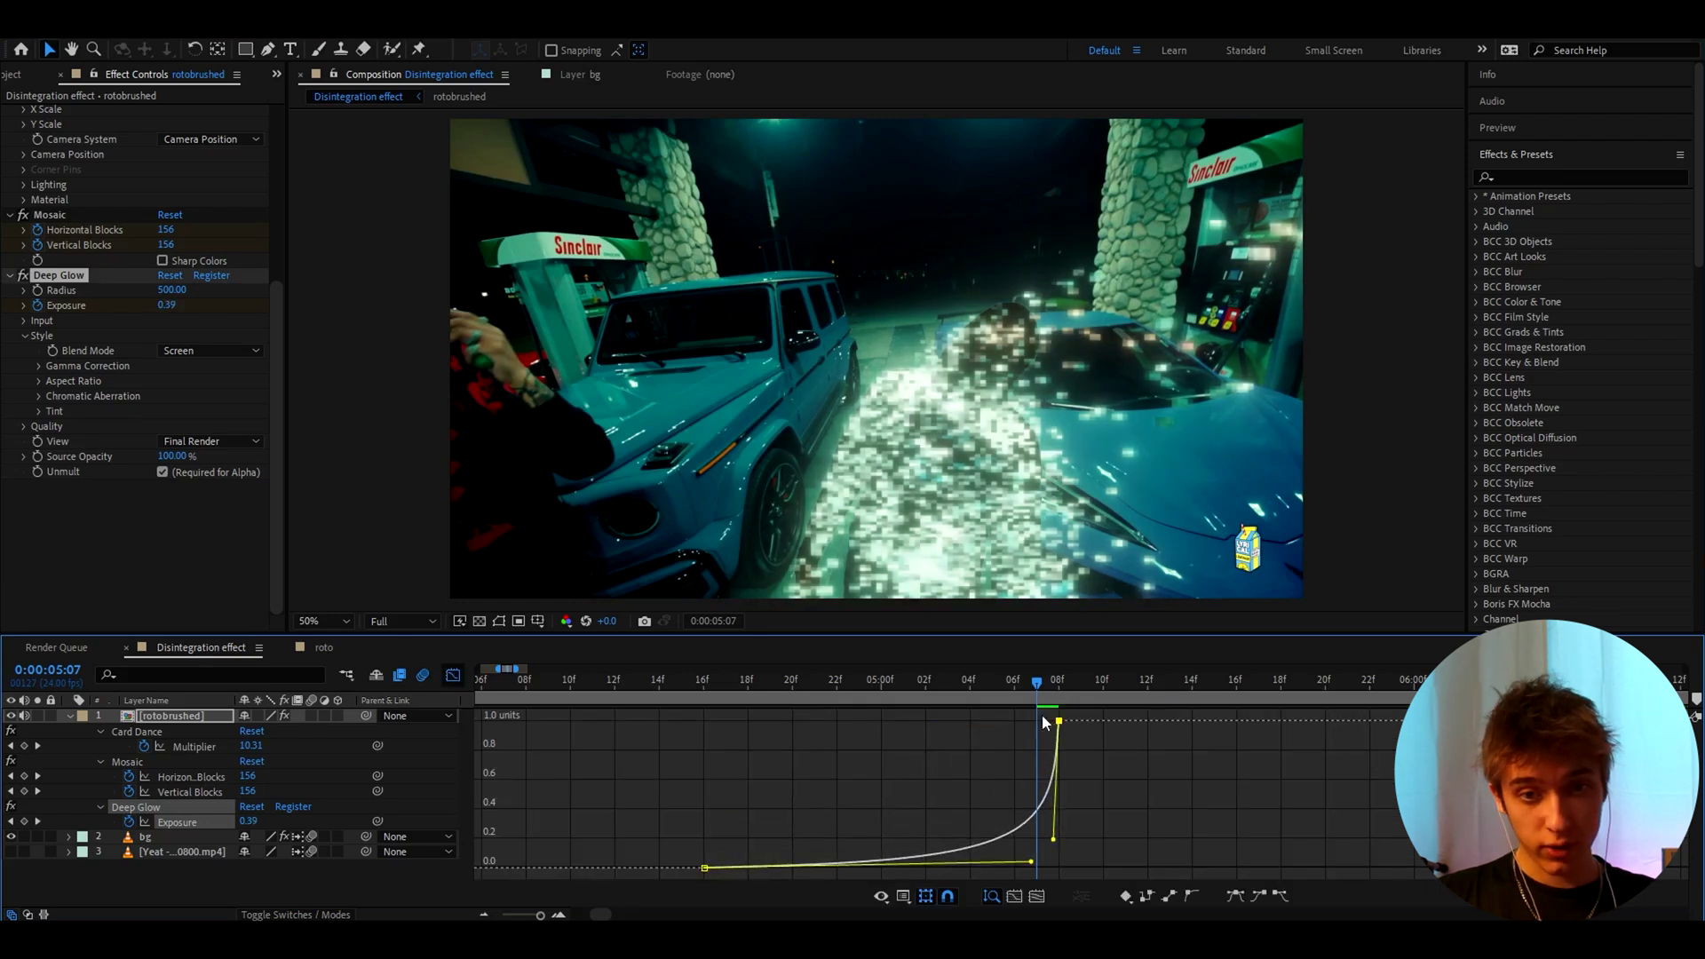
Scrub back over the Exposure animation and switch the timeline from the value graph to the layer keyframes.
left_click_drag(1039, 701, 712, 704)
left_click(453, 674)
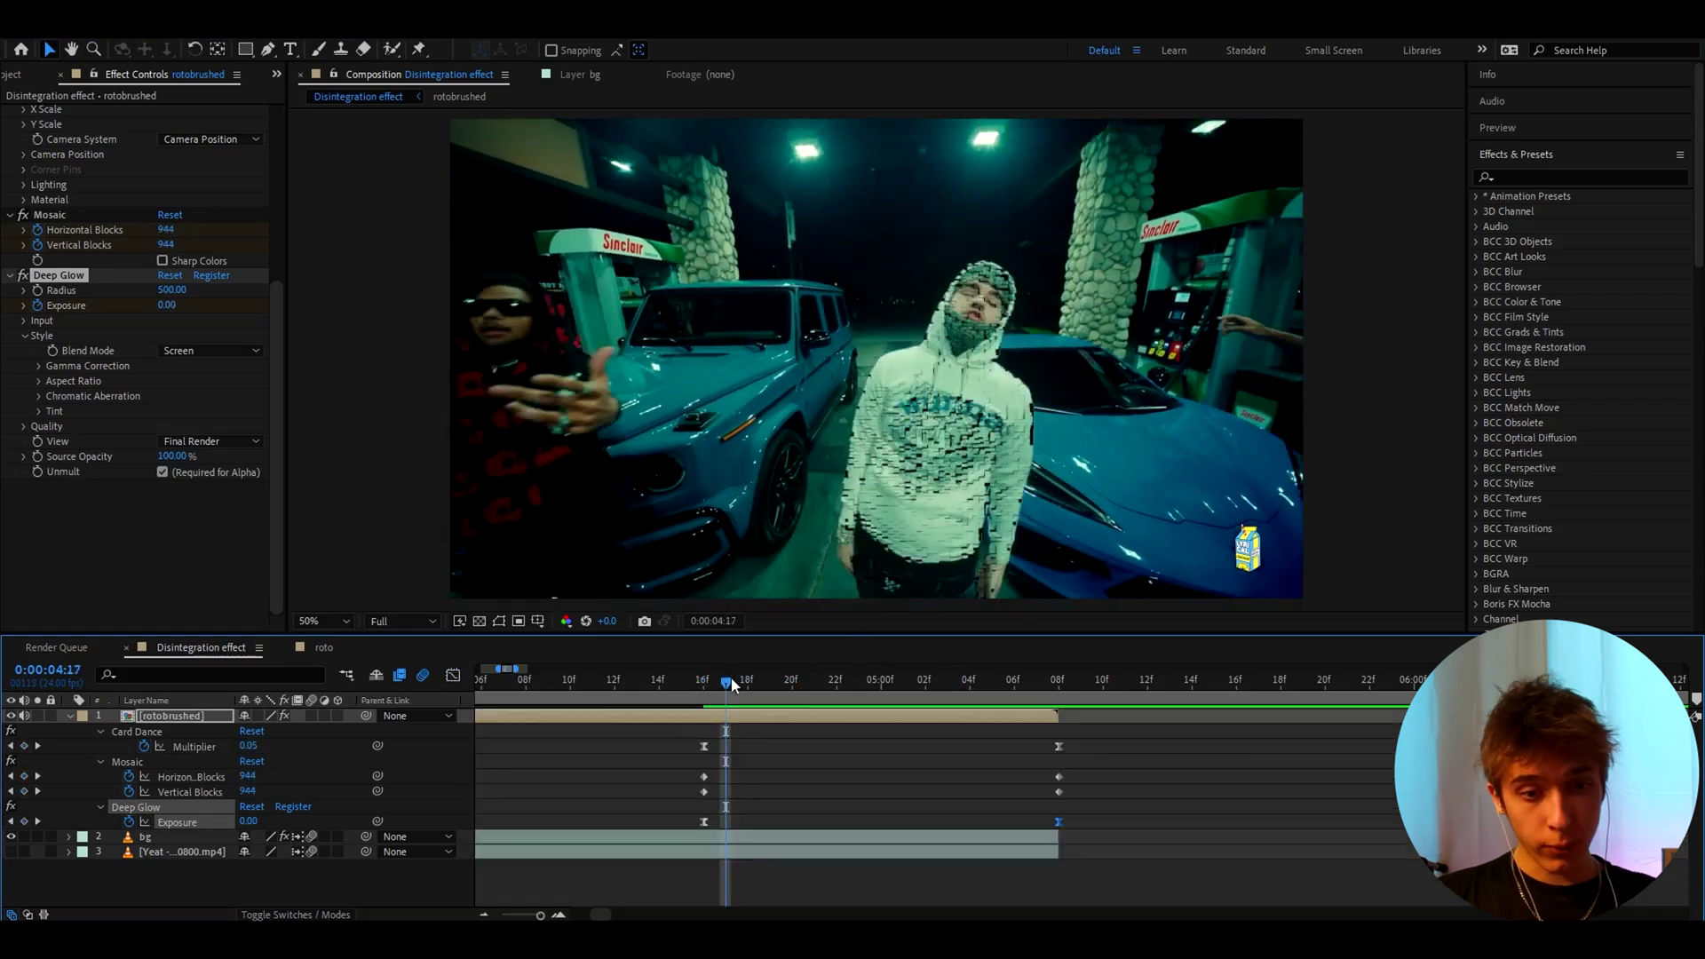
key("Page_Up")
Set the work area to span the disintegration keyframes, from 0:00:04:16 to 0:00:05:08, and return to its start.
left_click(684, 721)
left_click_drag(685, 722, 735, 701)
left_click_drag(737, 684, 753, 682)
left_click(753, 681)
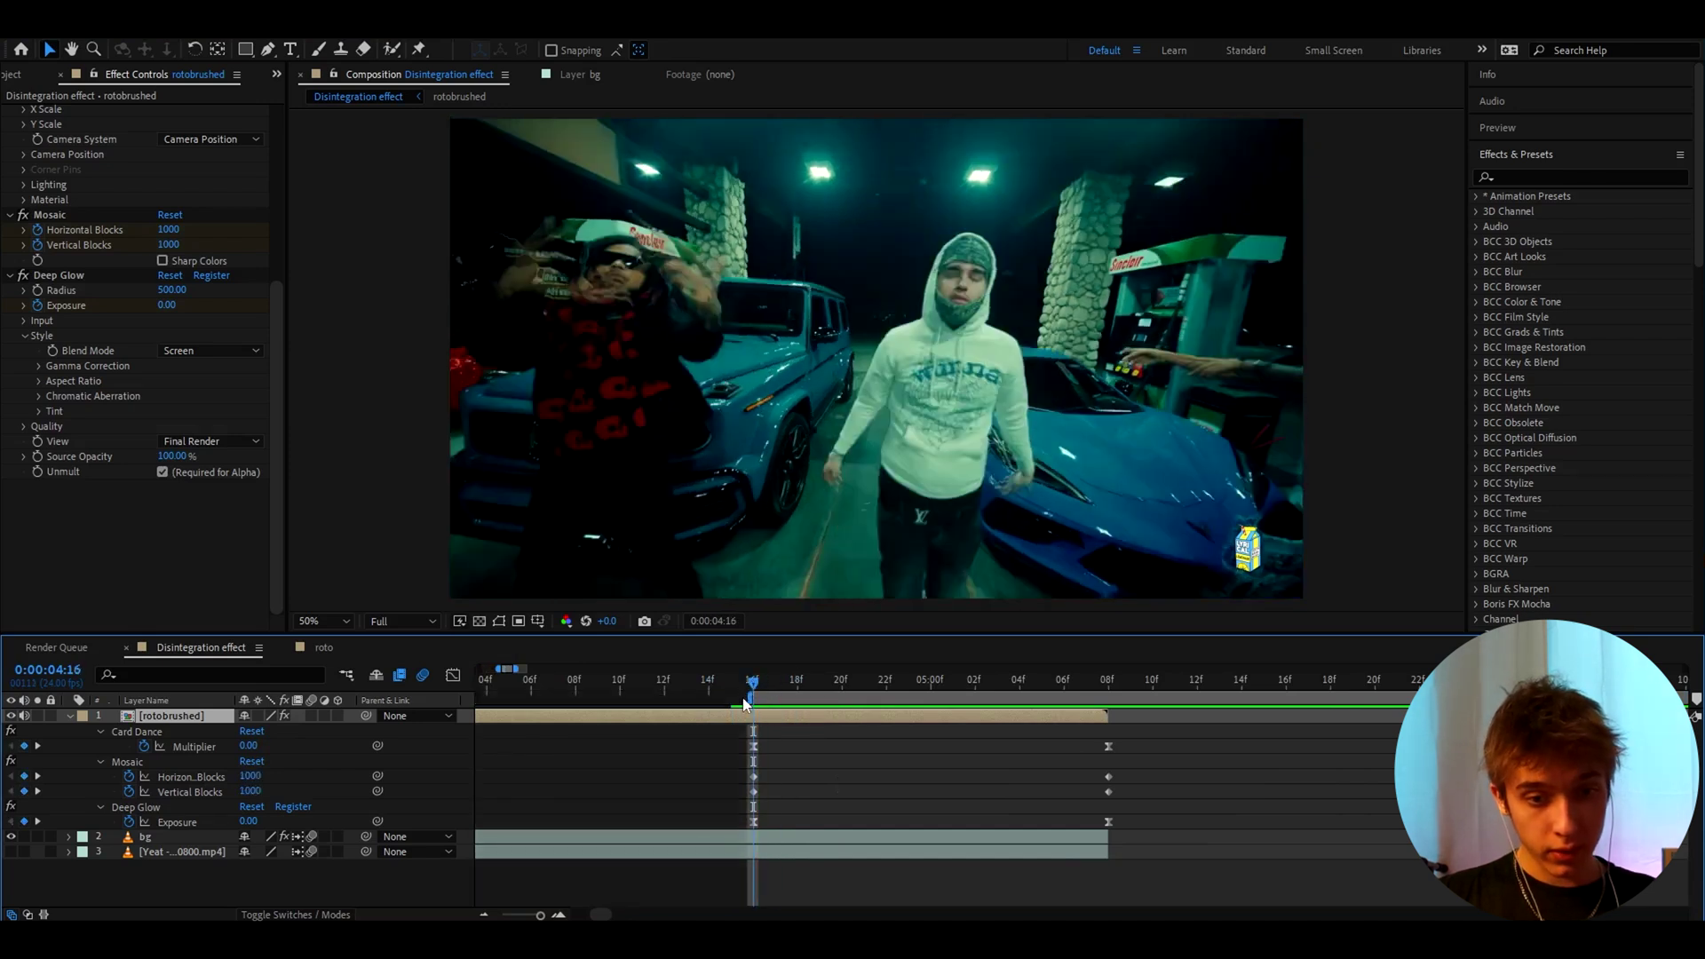
left_click_drag(746, 691, 1086, 687)
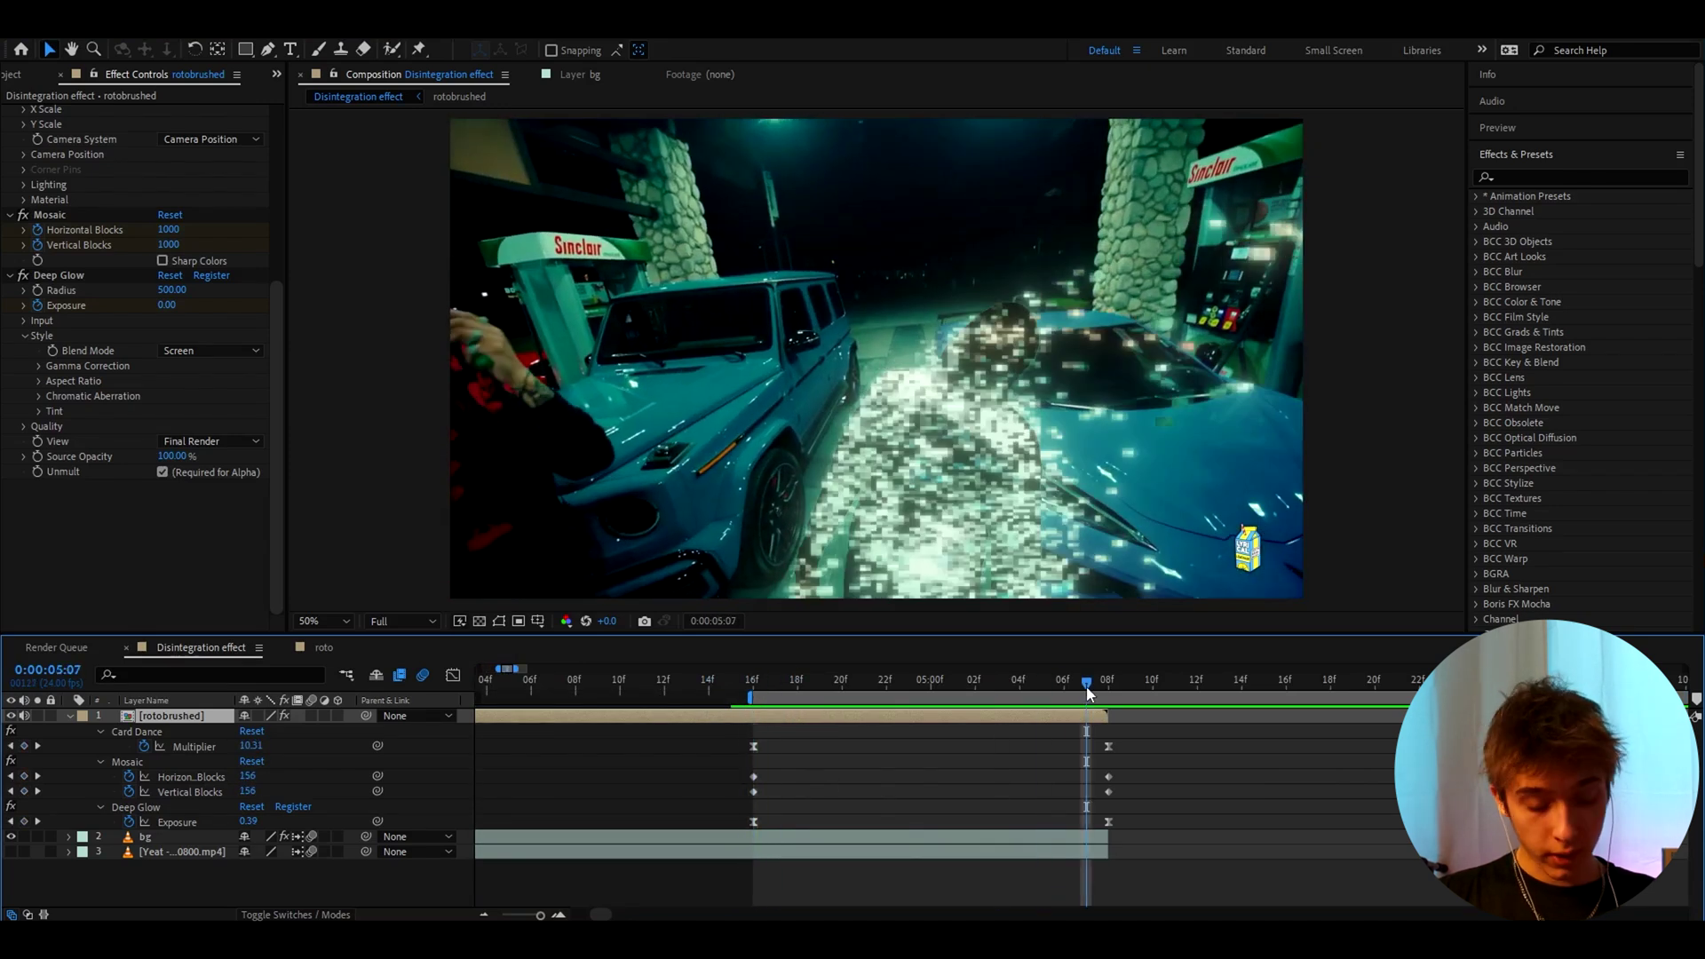
key("n")
mouse_move(762, 703)
left_mouse_down()
mouse_move(984, 695)
mouse_move(761, 707)
left_mouse_up()
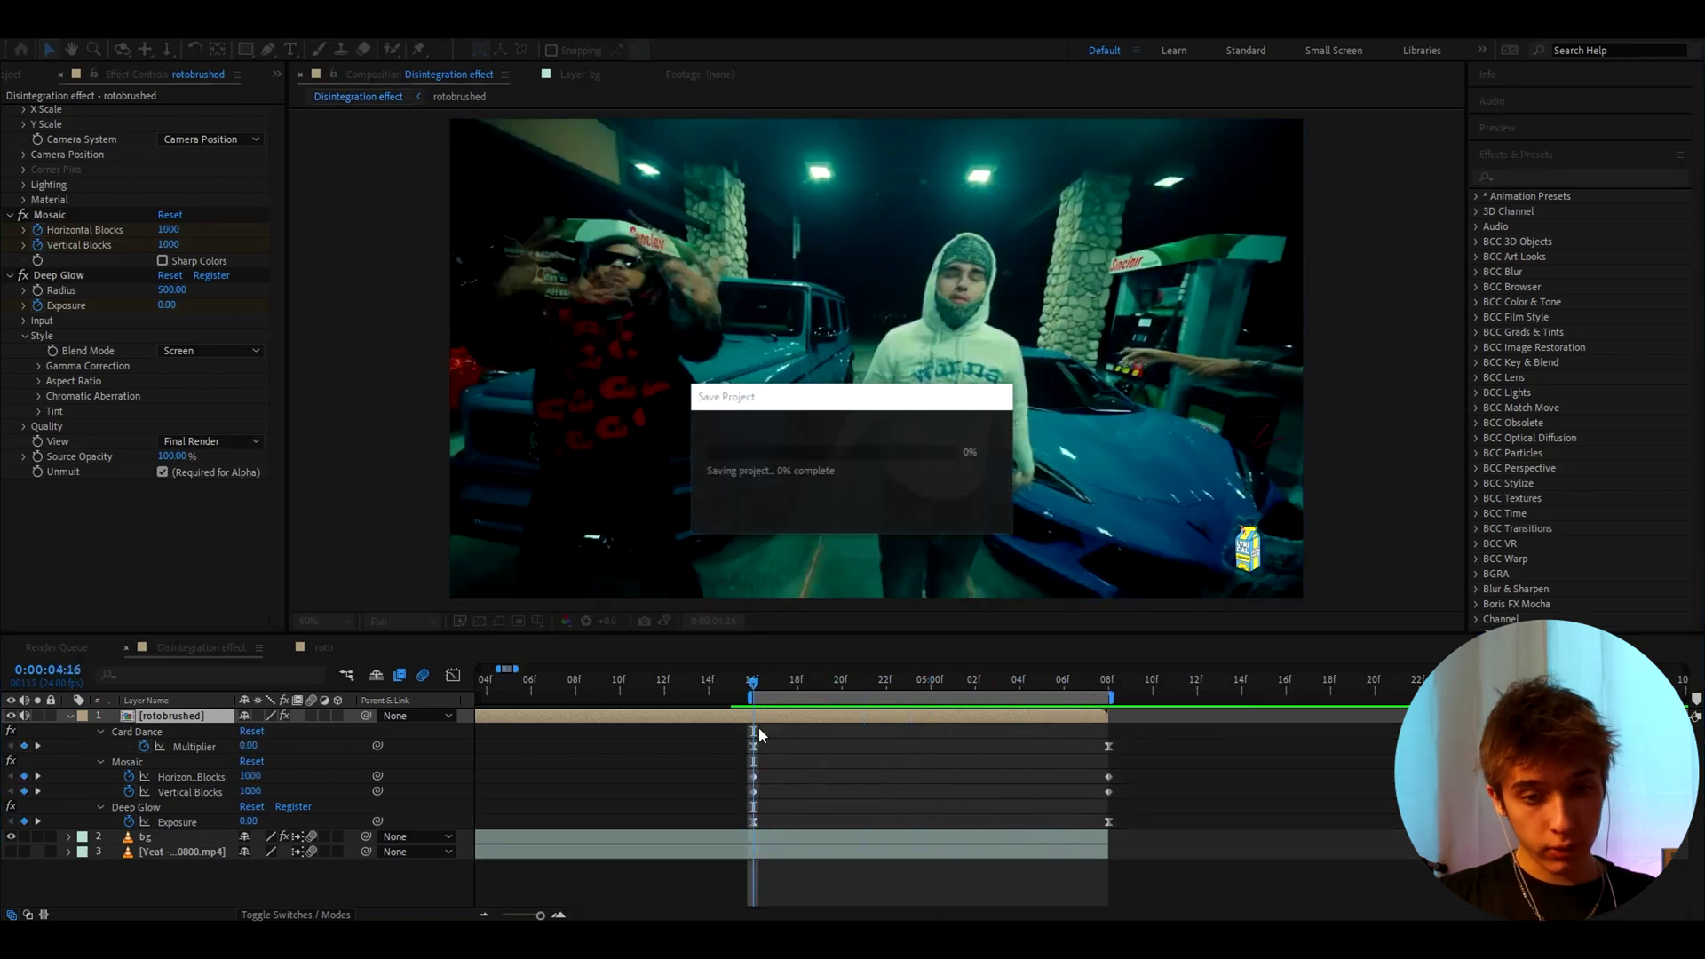
Hide the rotobrushed layer and generate a Content-Aware Fill layer for the cut-out in bg, using Object fill over the work area.
left_click(11, 715)
left_click(763, 838)
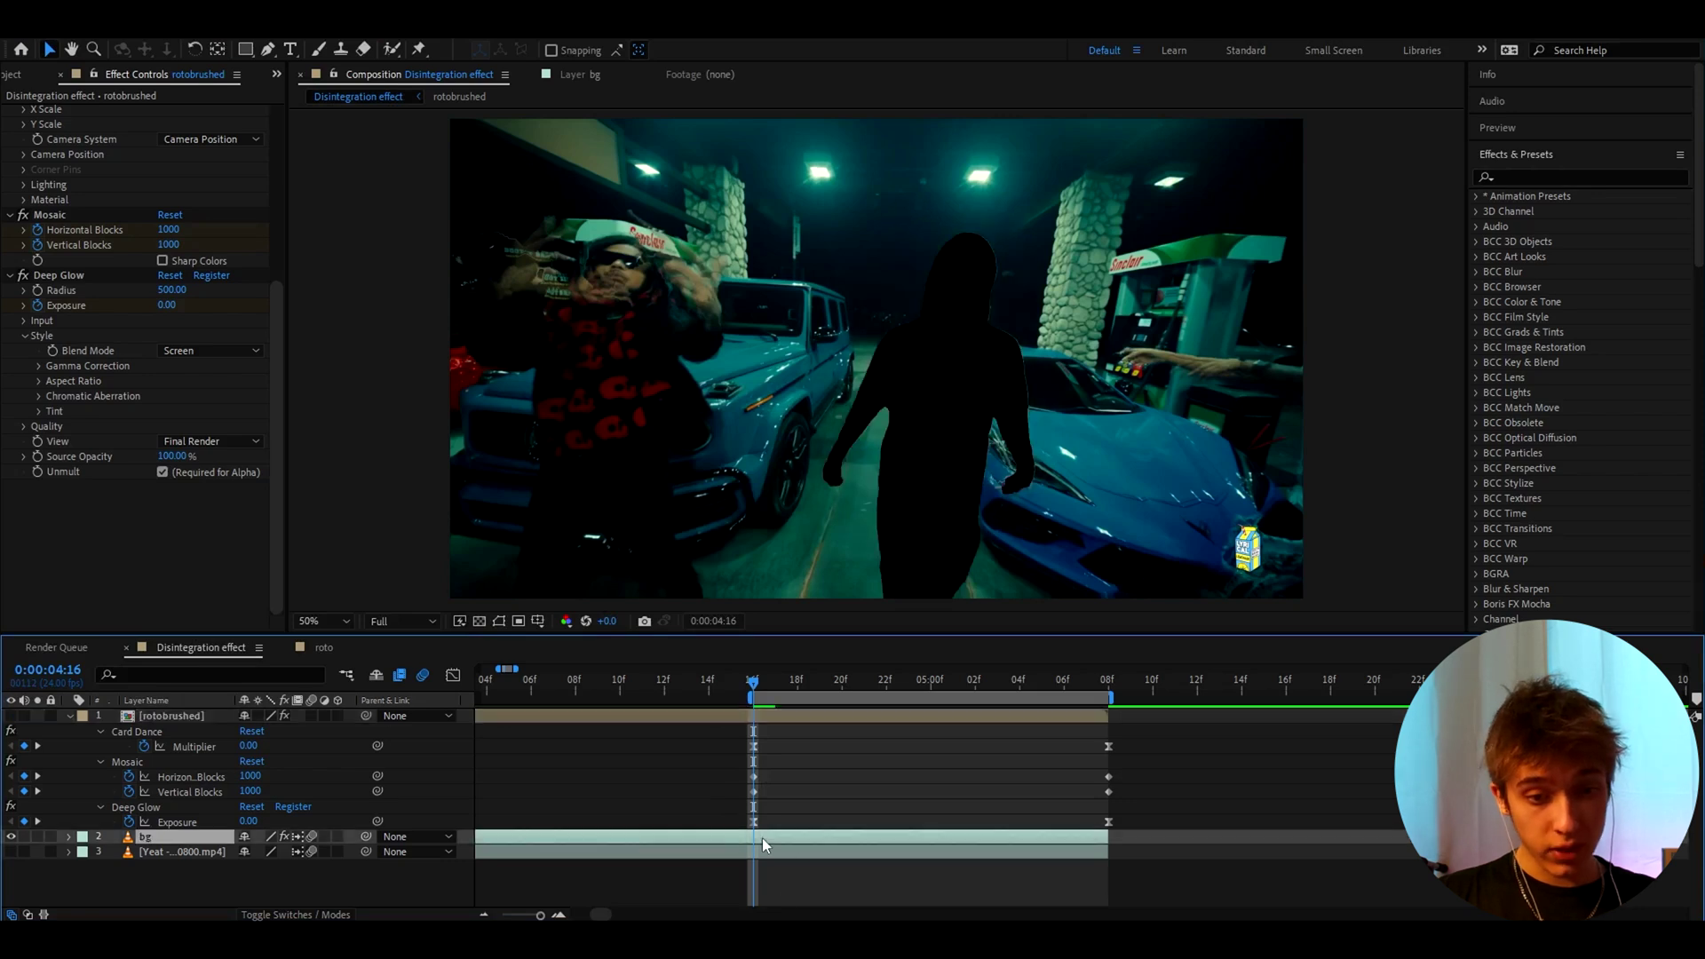
left_click(1557, 150)
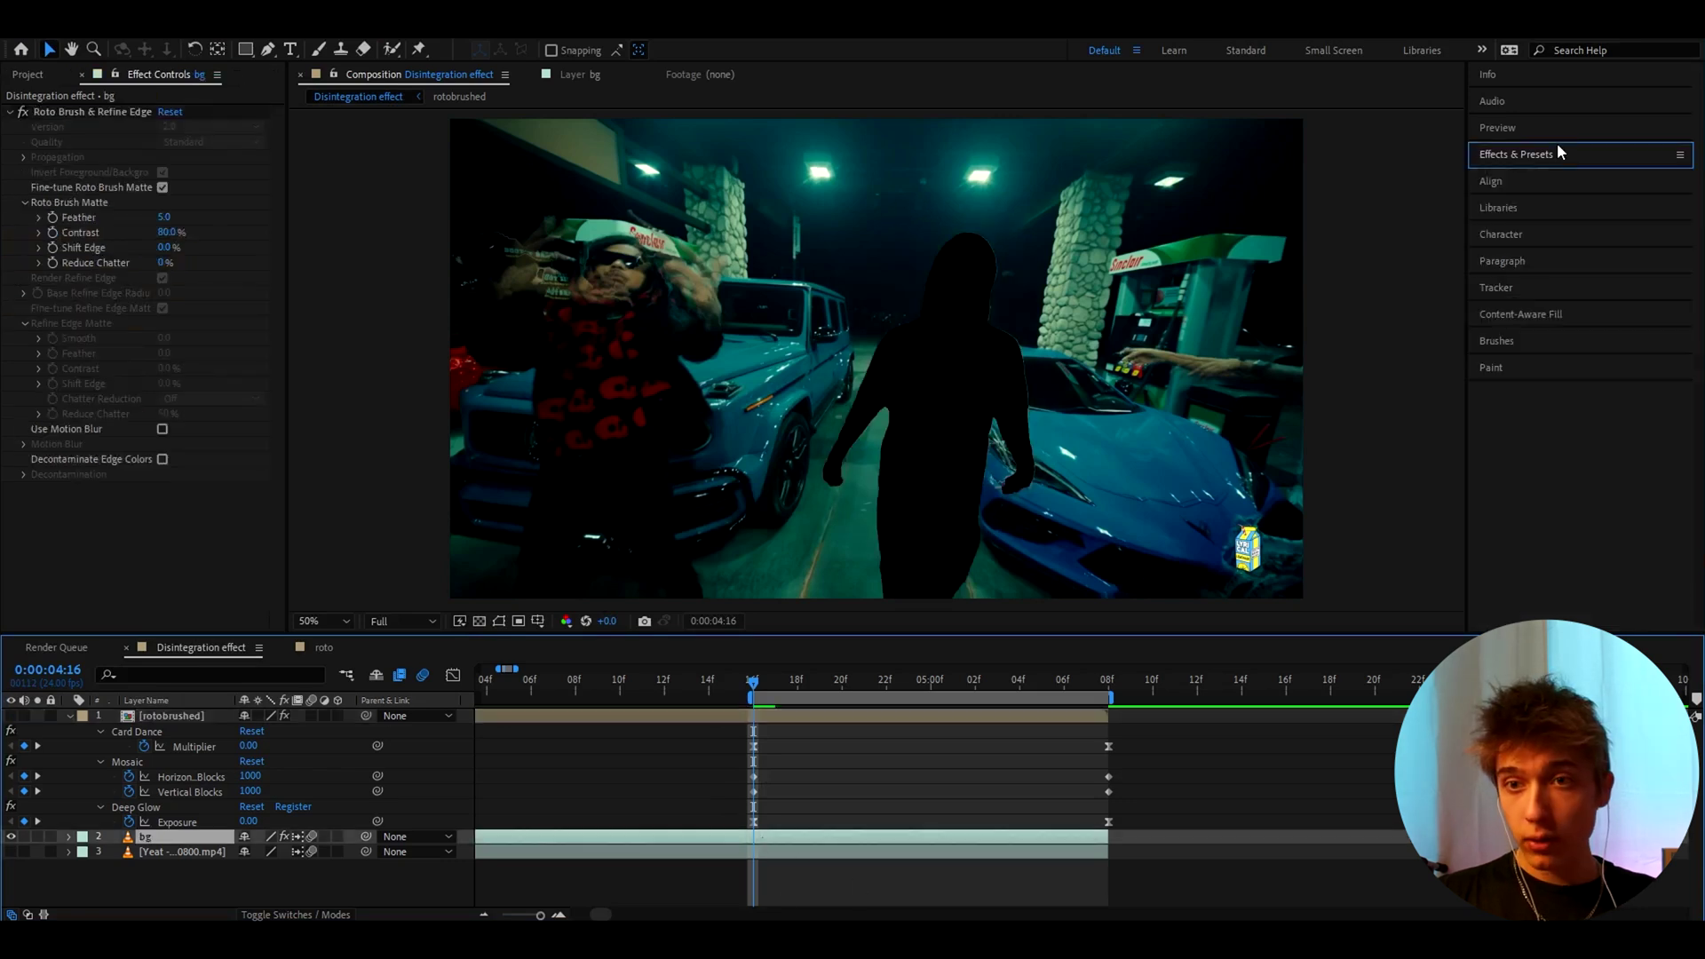
left_click(1524, 313)
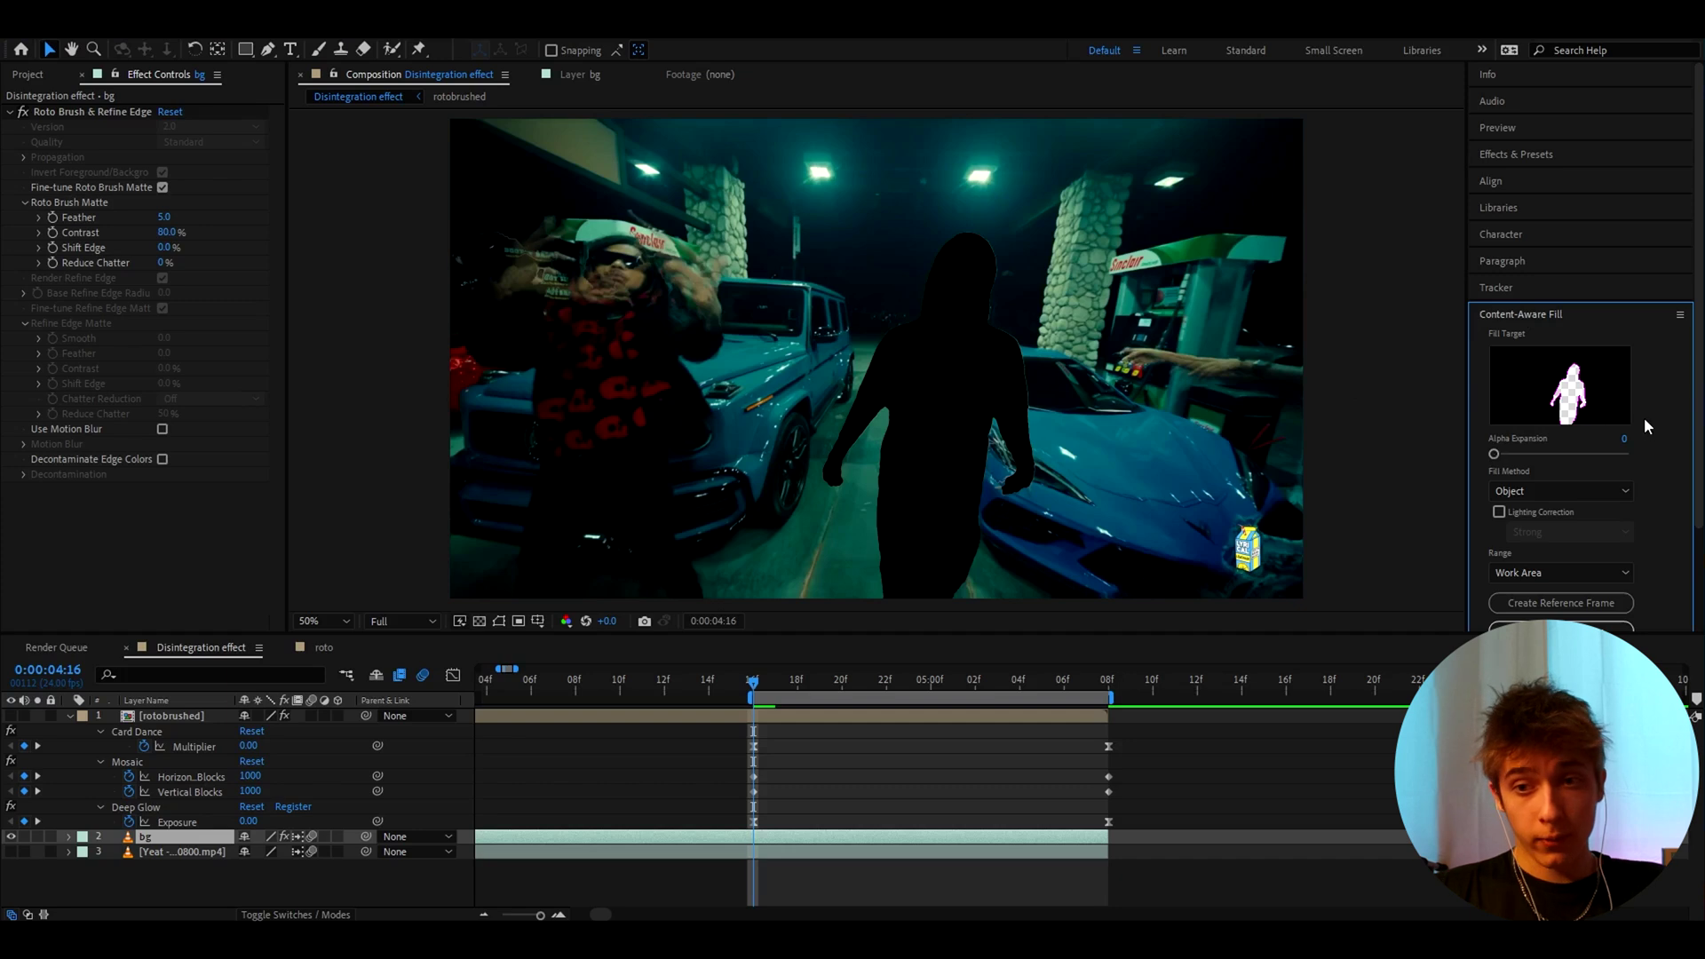
scroll(1562, 426, "down", 3)
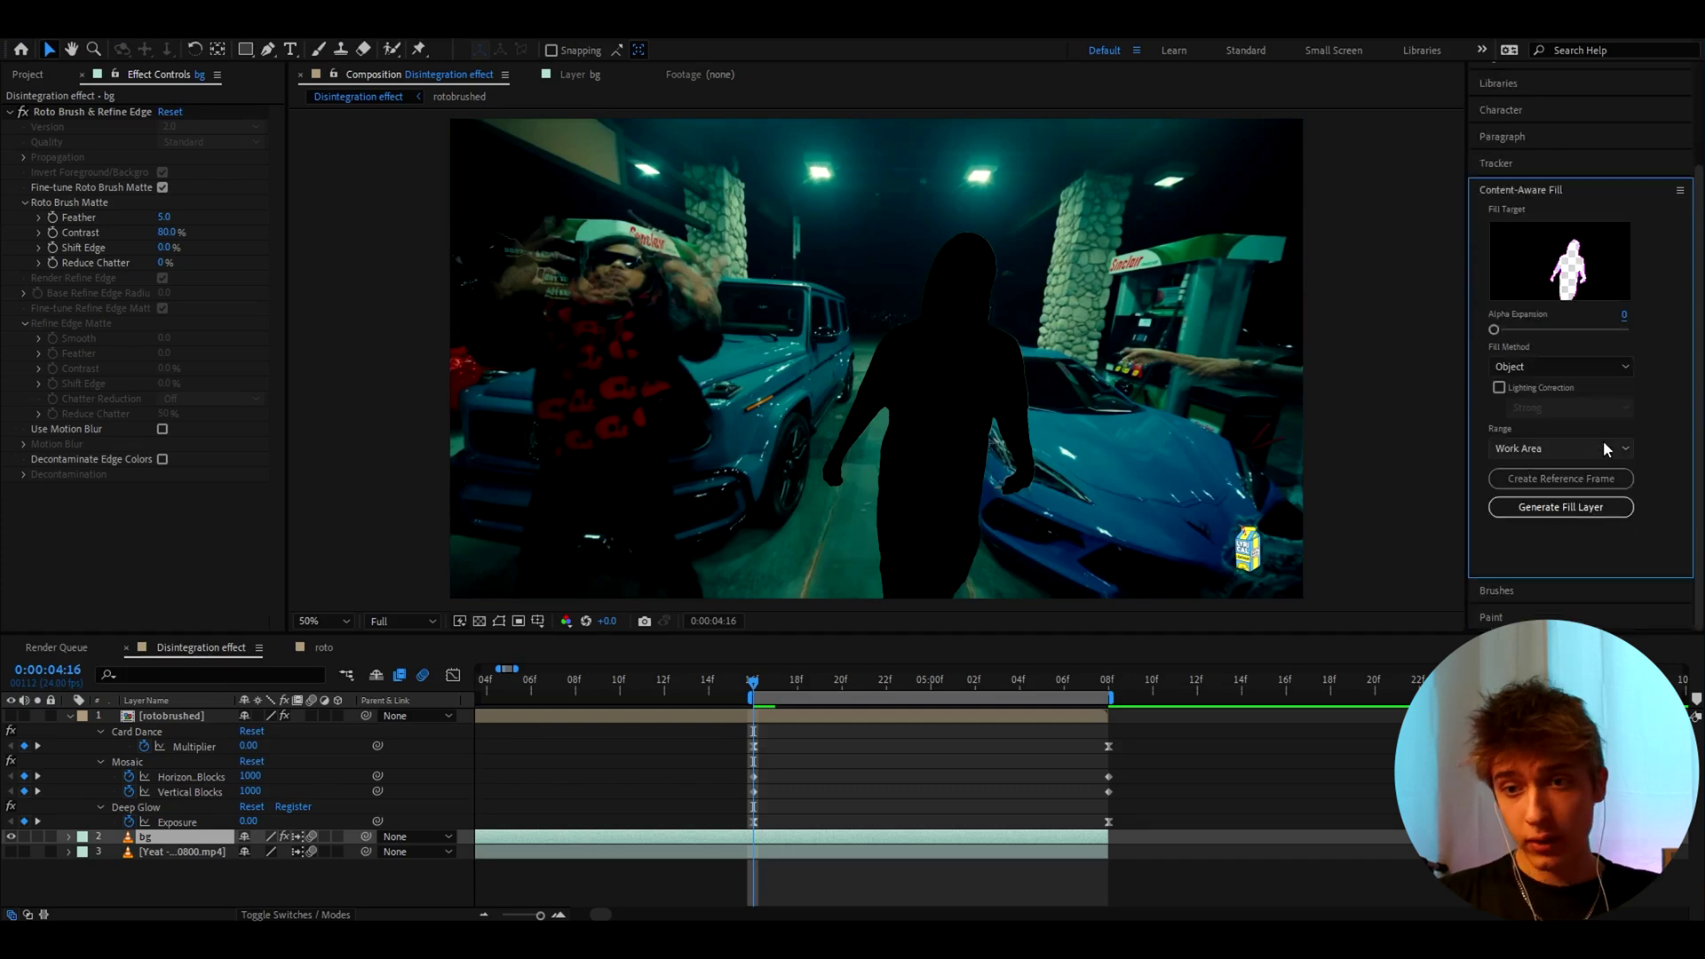
left_click(1541, 511)
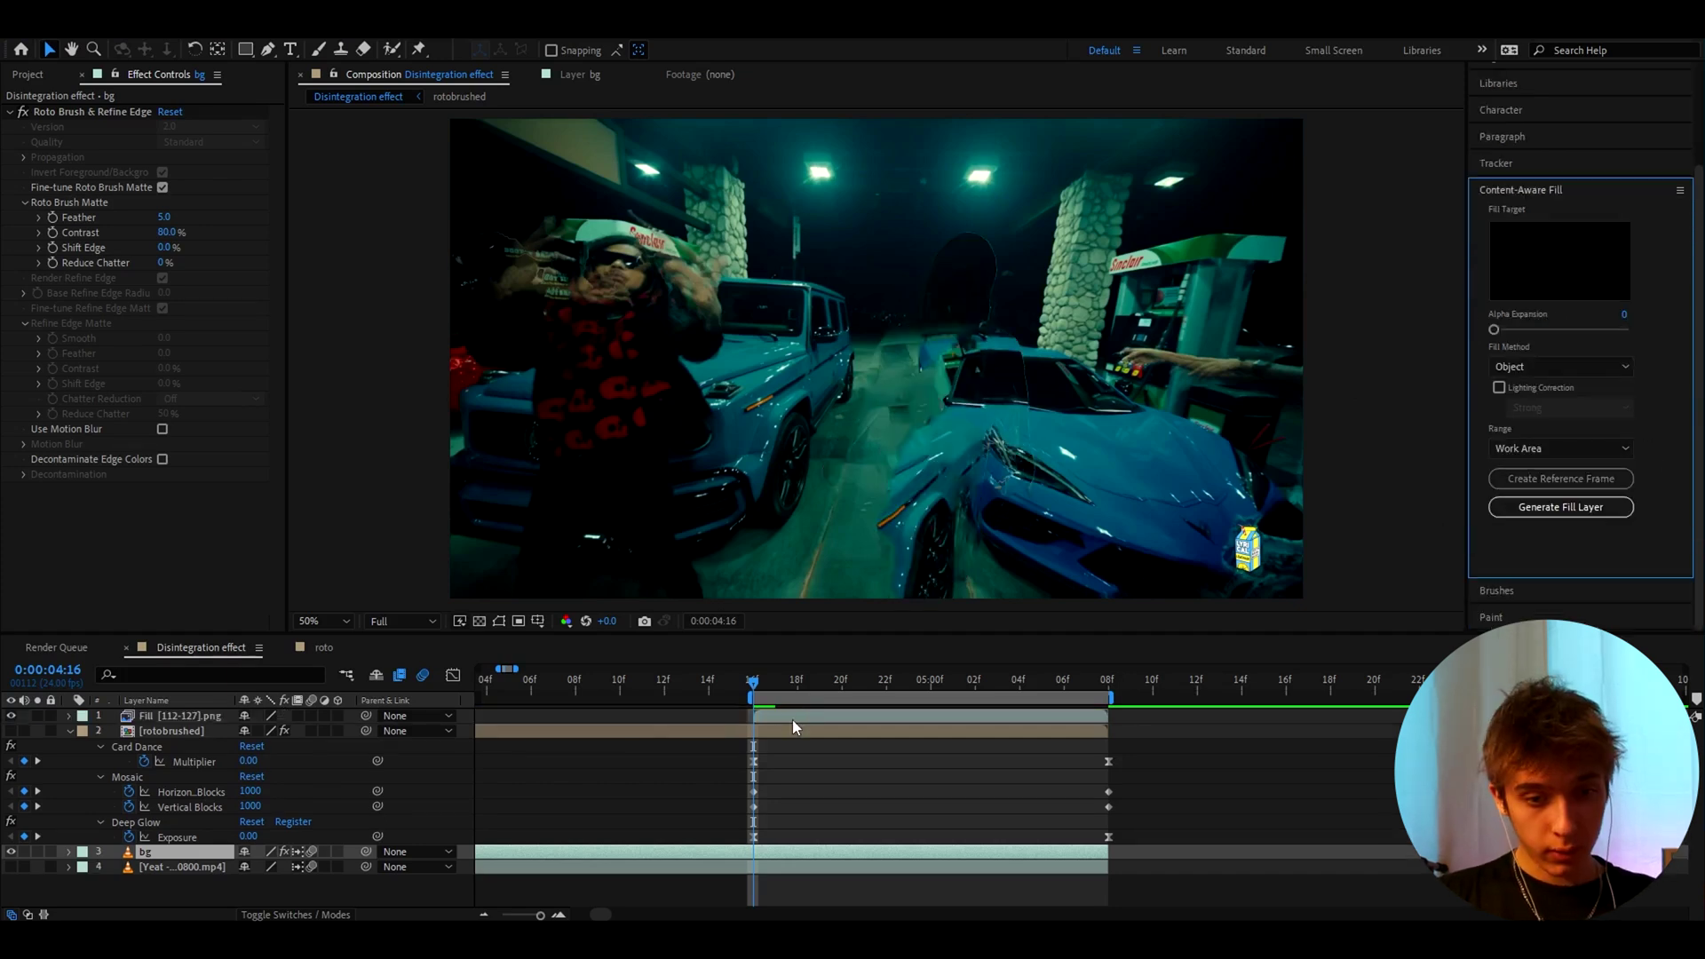
Preview the generated fill, place its layer beneath bg, show the rotobrushed layer again and scrub through the disintegration.
left_click(791, 718)
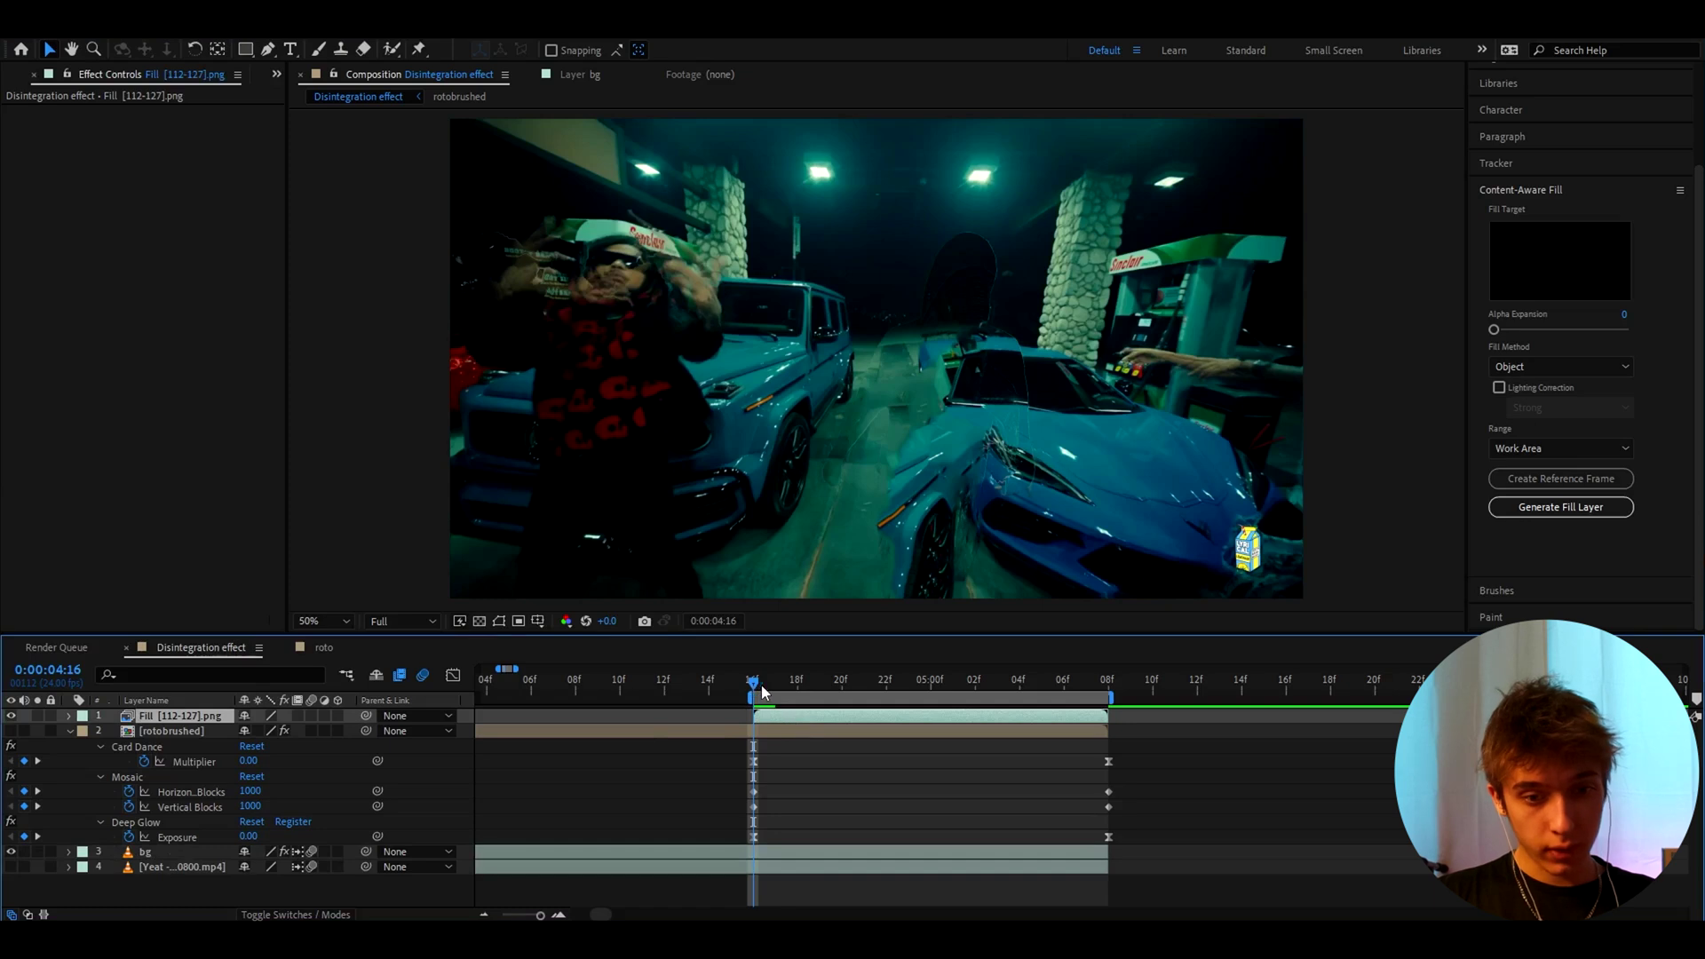
key("space")
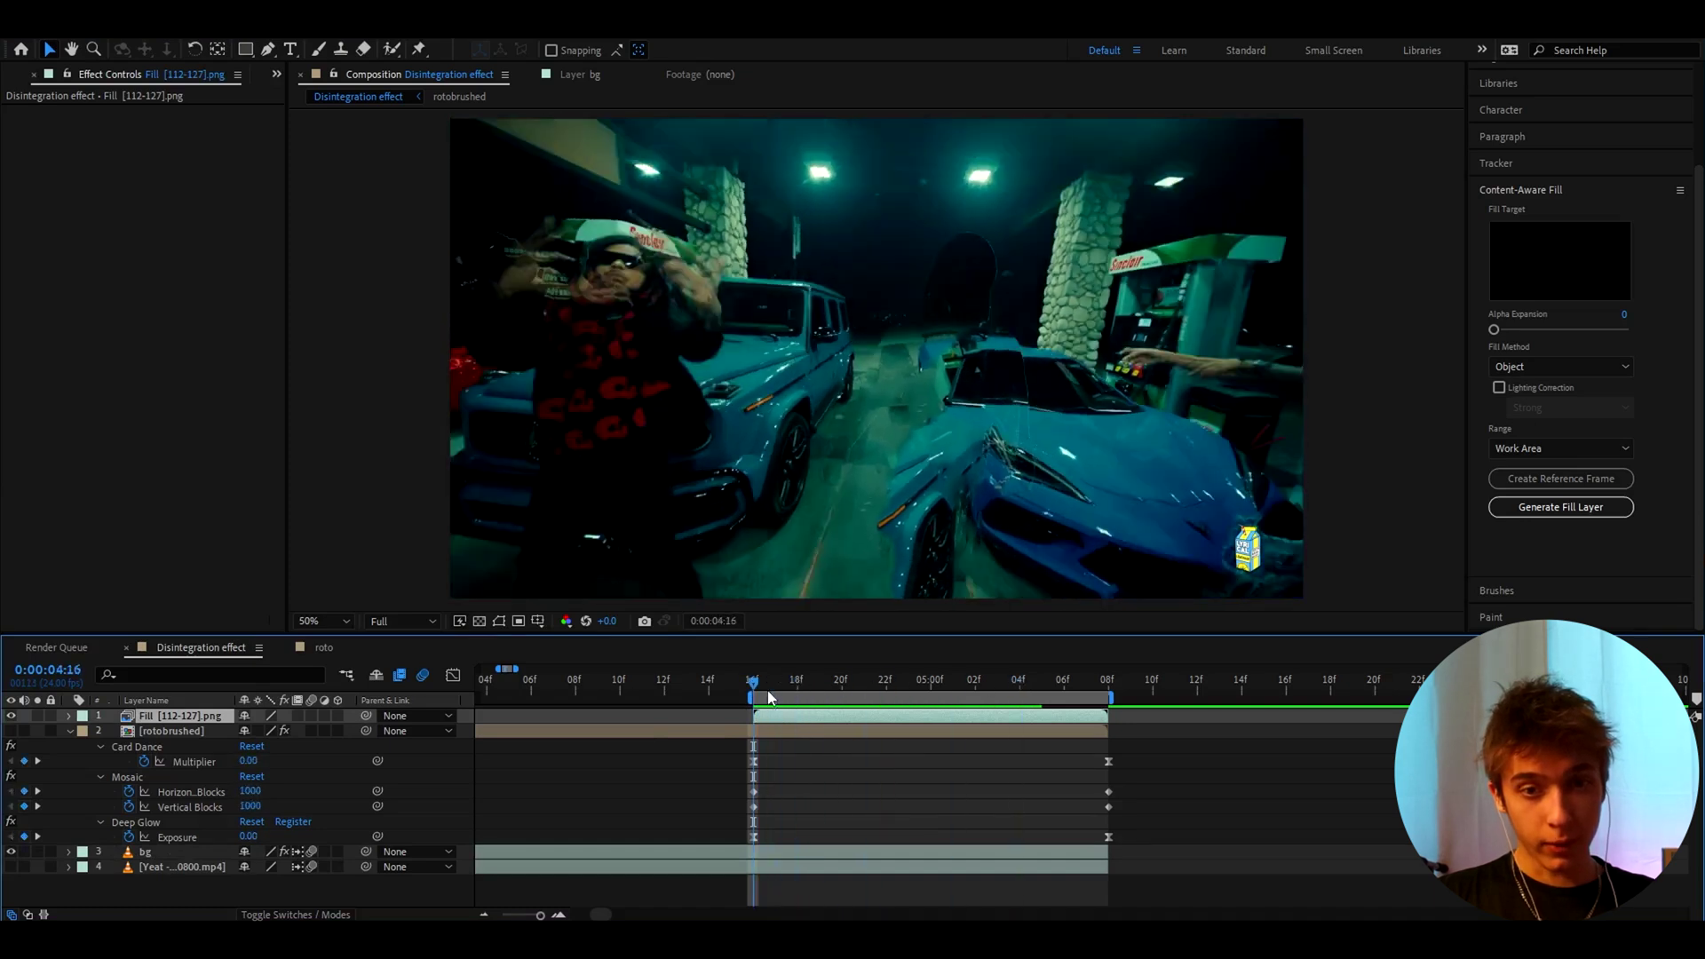
left_click_drag(127, 724, 133, 860)
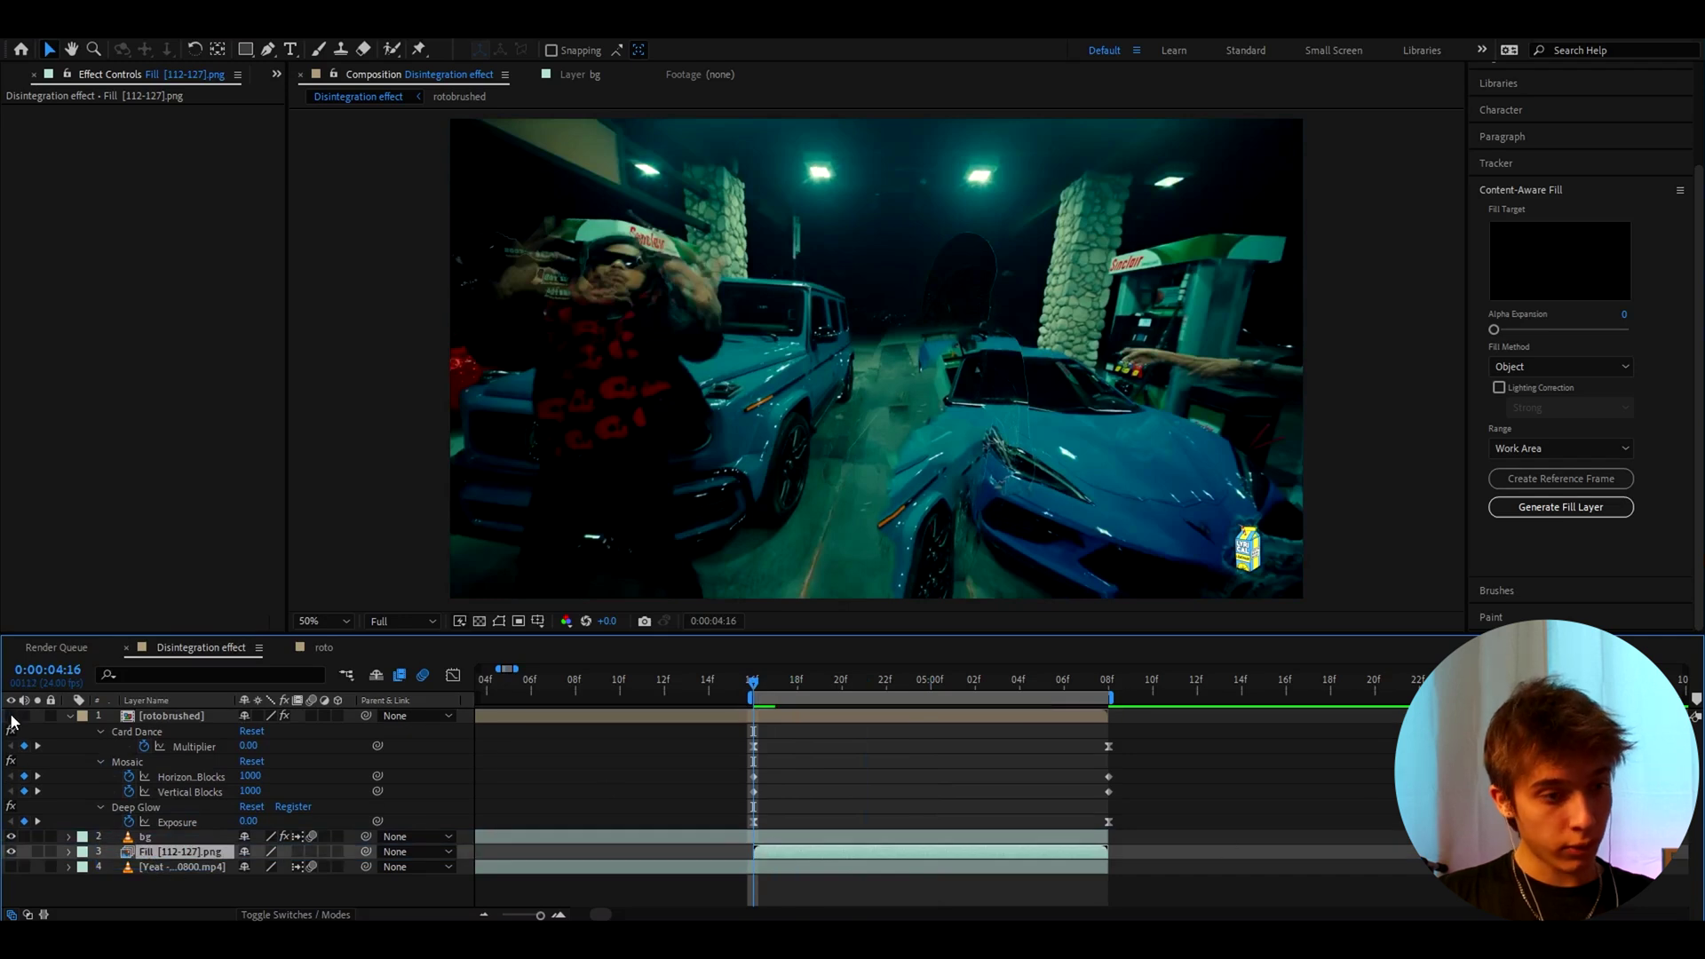
left_click_drag(763, 685, 1042, 686)
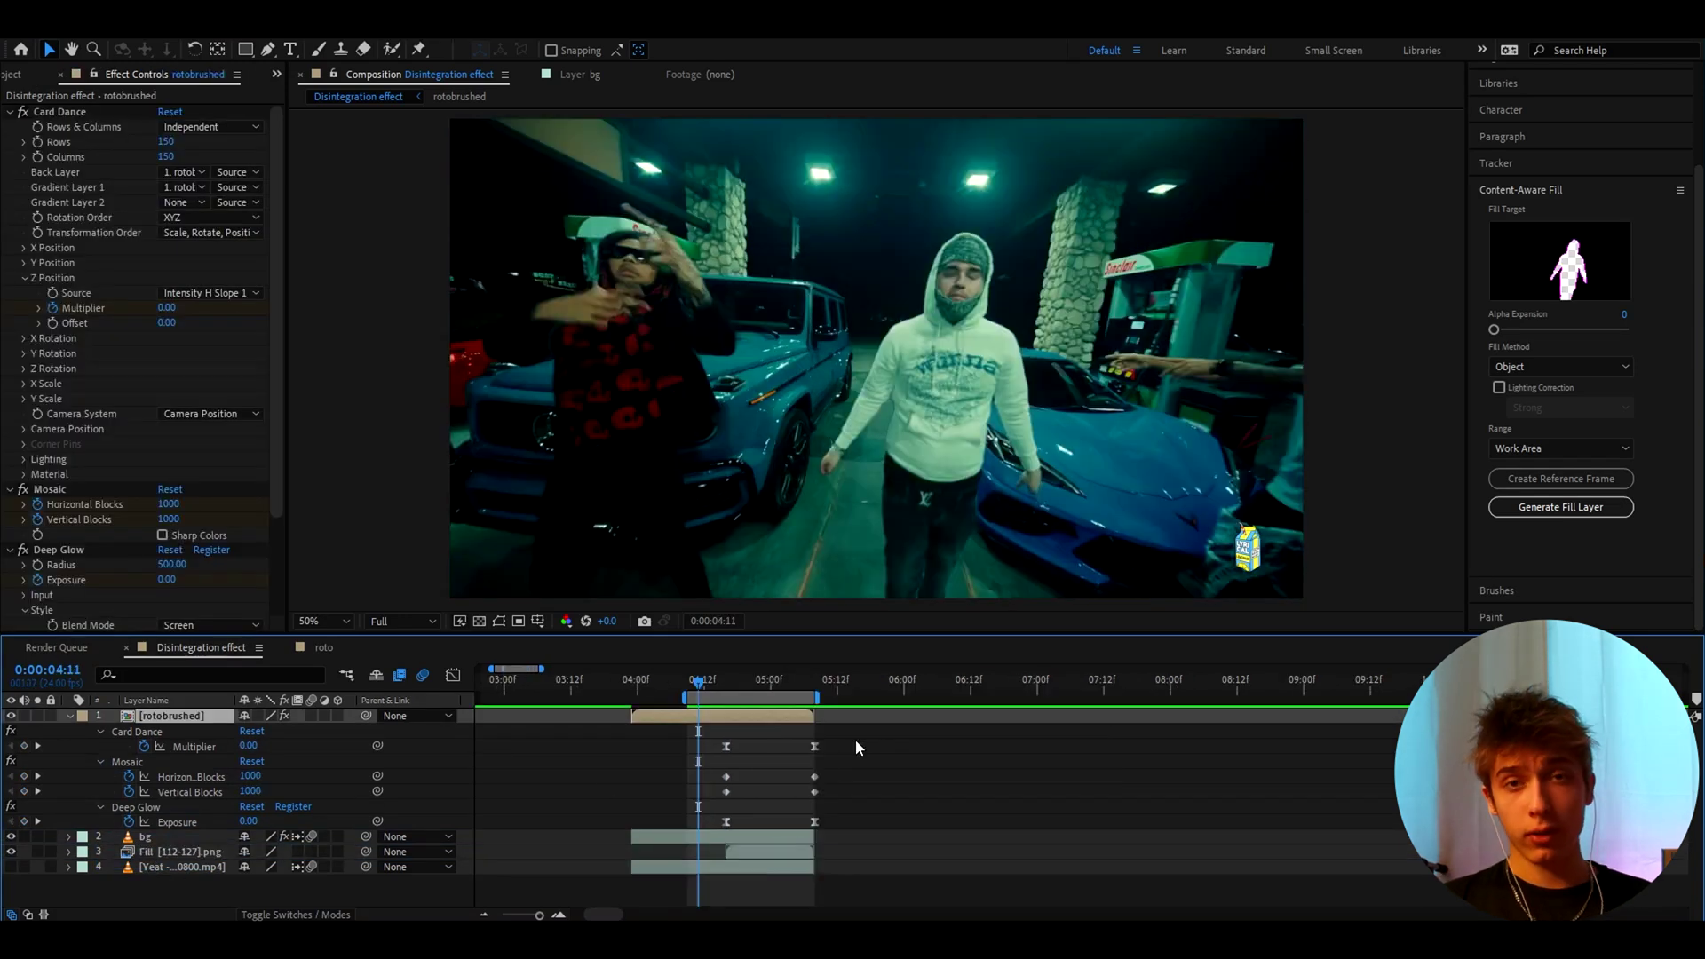